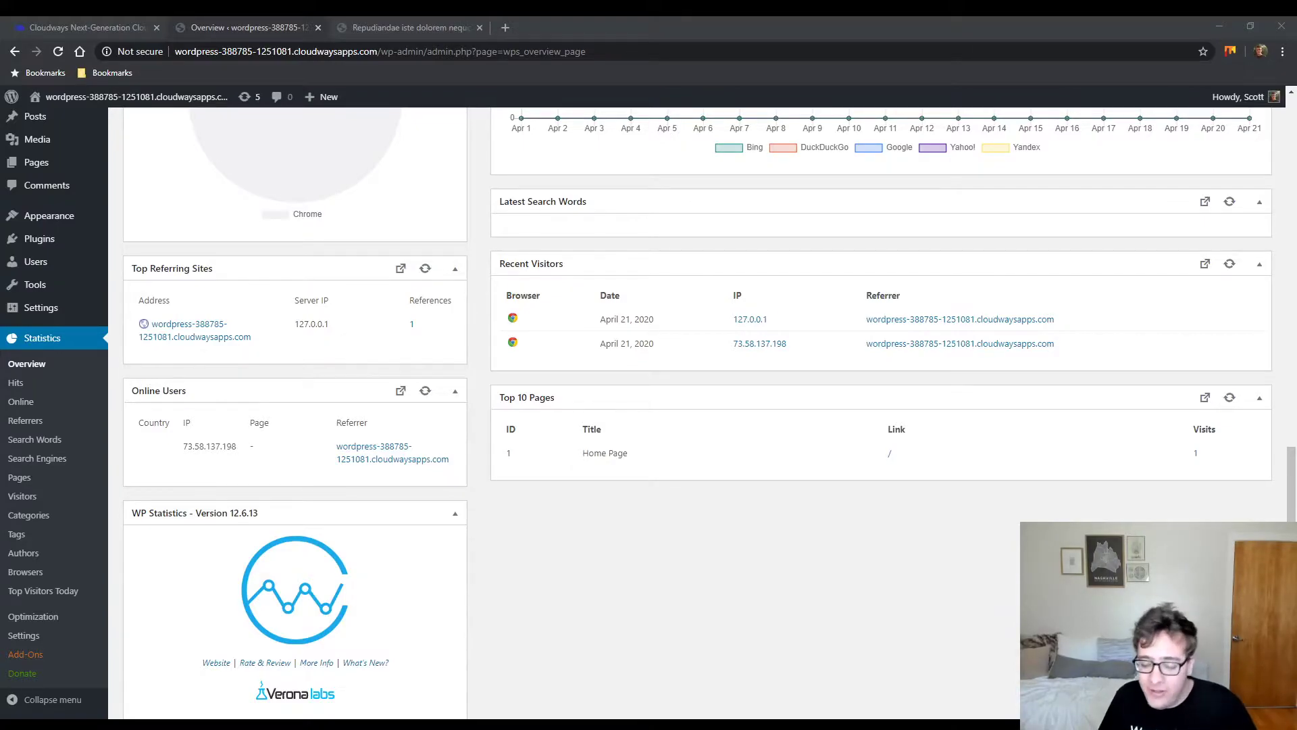
- Review the Statistics Overview widgets, including the hit summary, browser chart, search engine referrals, recent visitors and top pages
scroll(832, 606, up, 10)
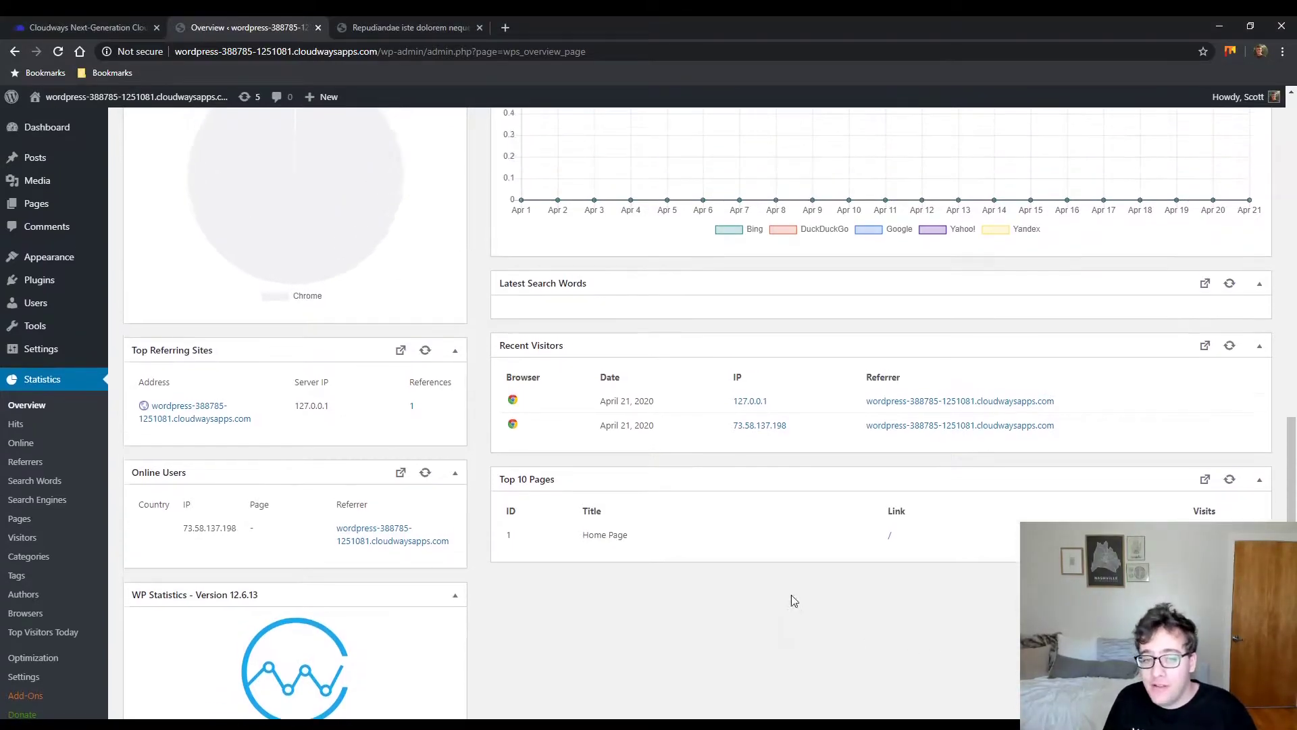
scroll(618, 503, up, 3)
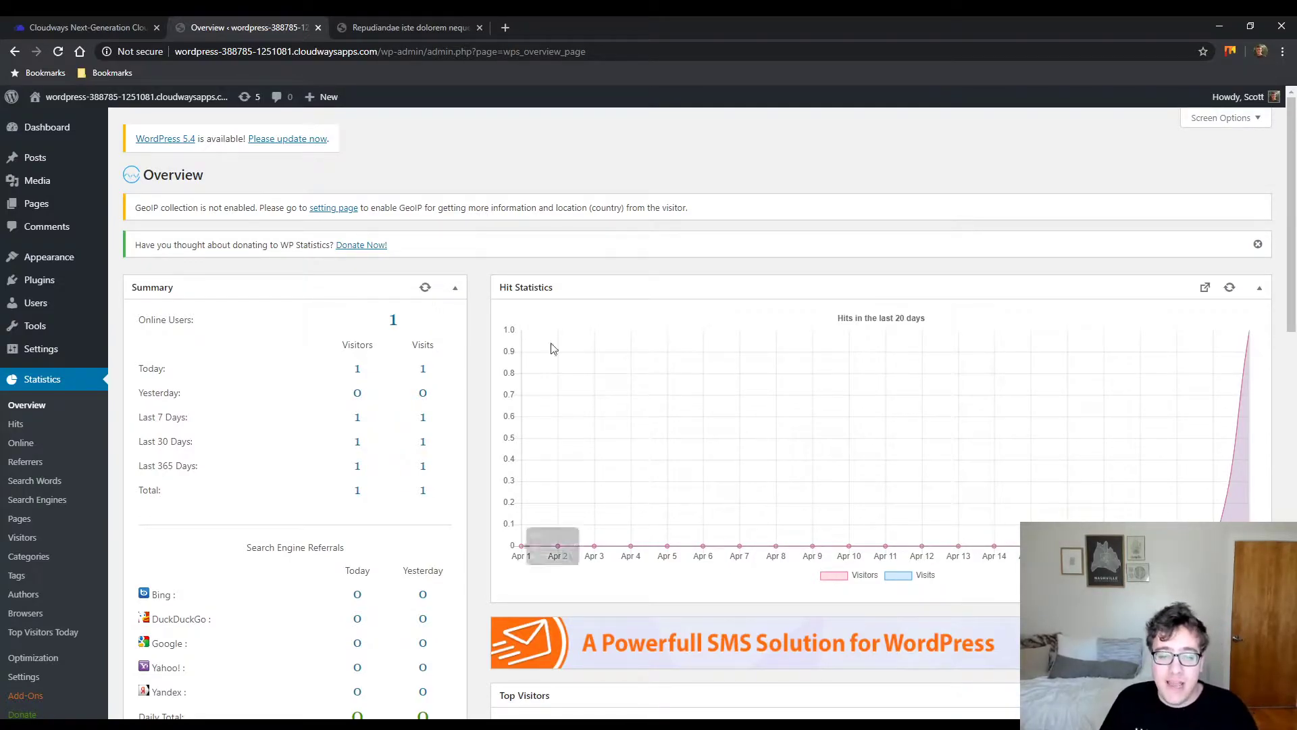
scroll(736, 351, down, 9)
scroll(719, 351, down, 3)
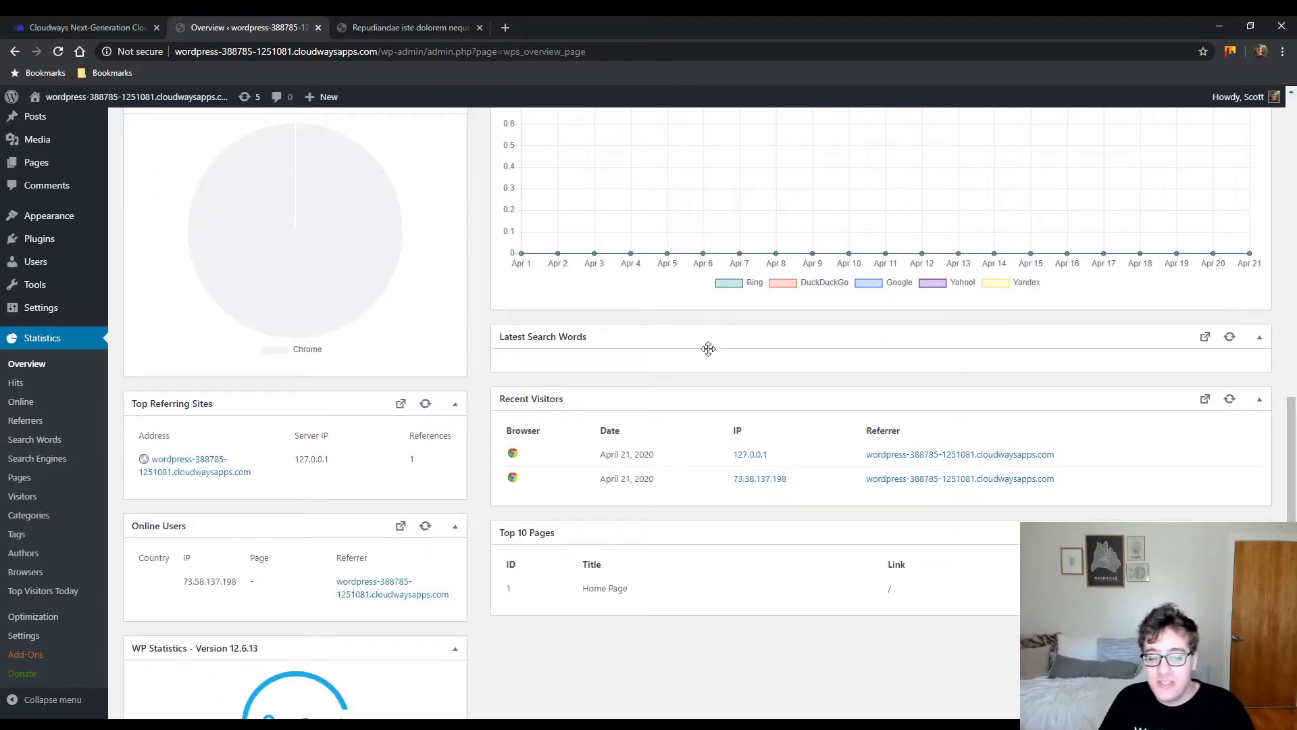
scroll(710, 353, down, 3)
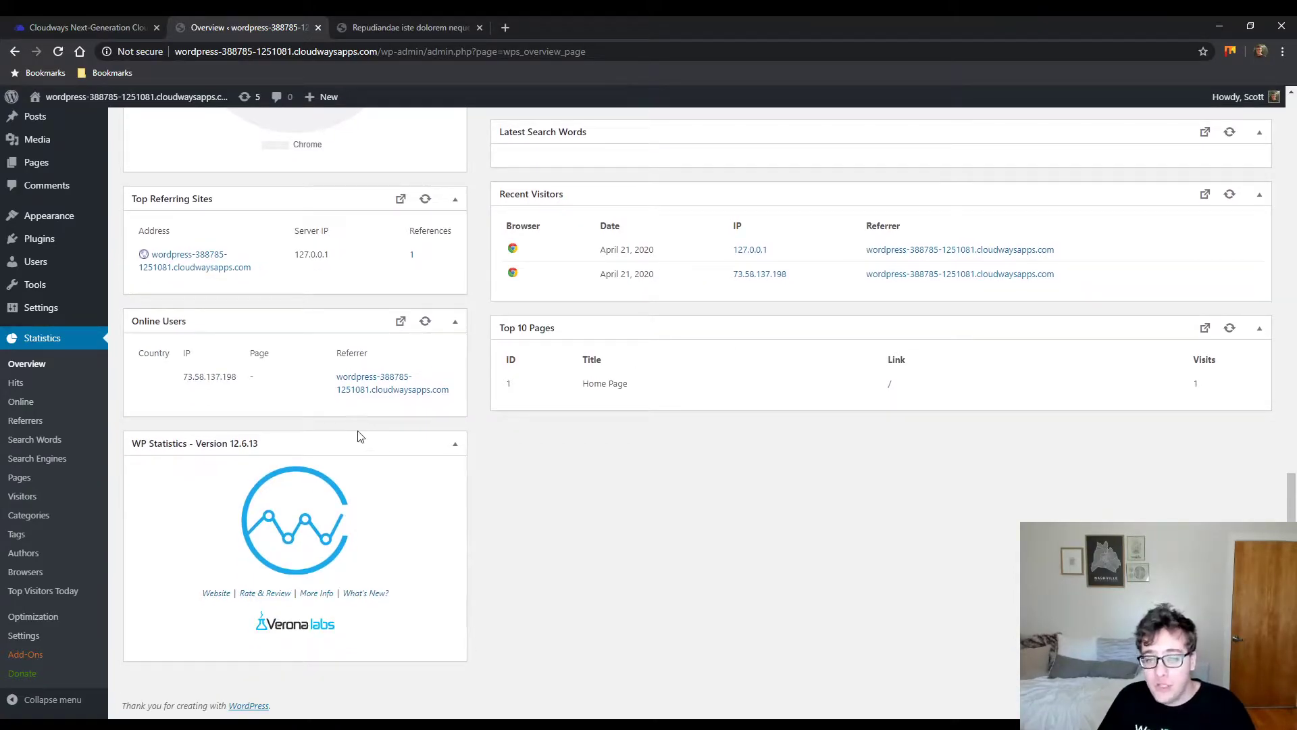
scroll(318, 425, up, 4)
mouse_move(246, 302)
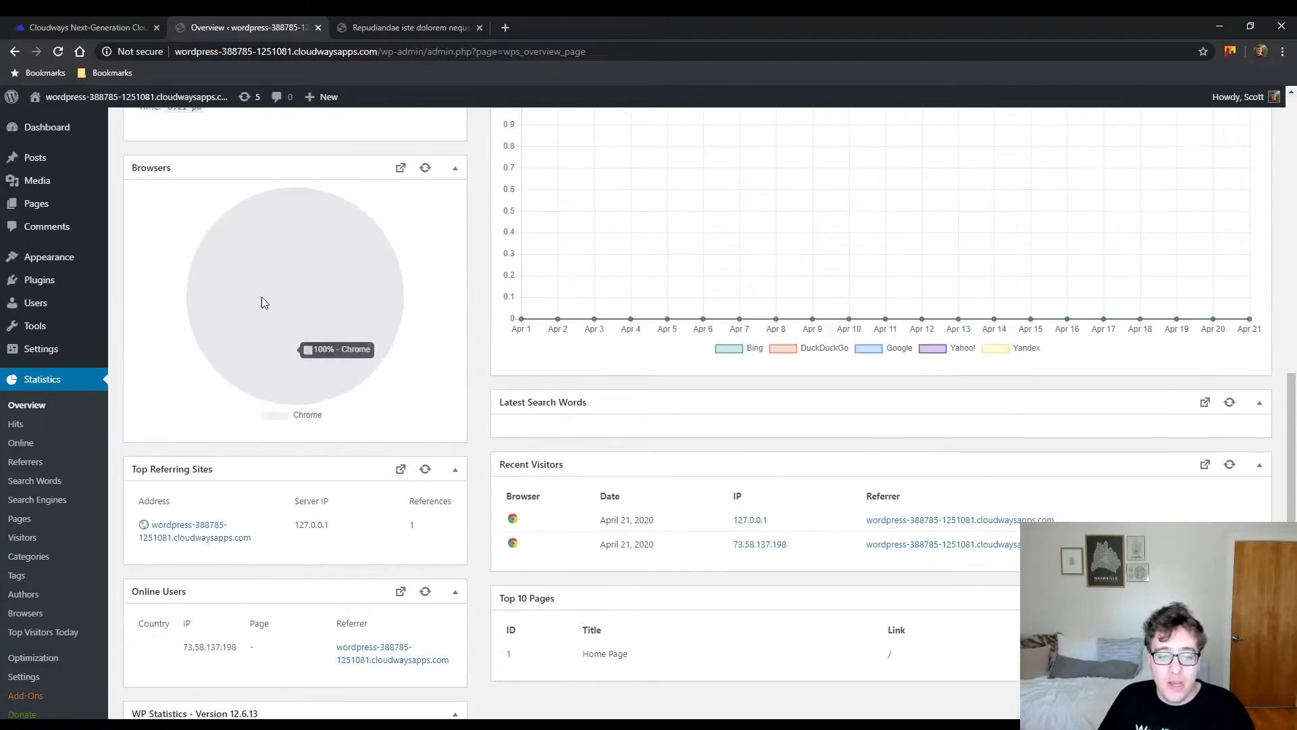
scroll(317, 385, up, 7)
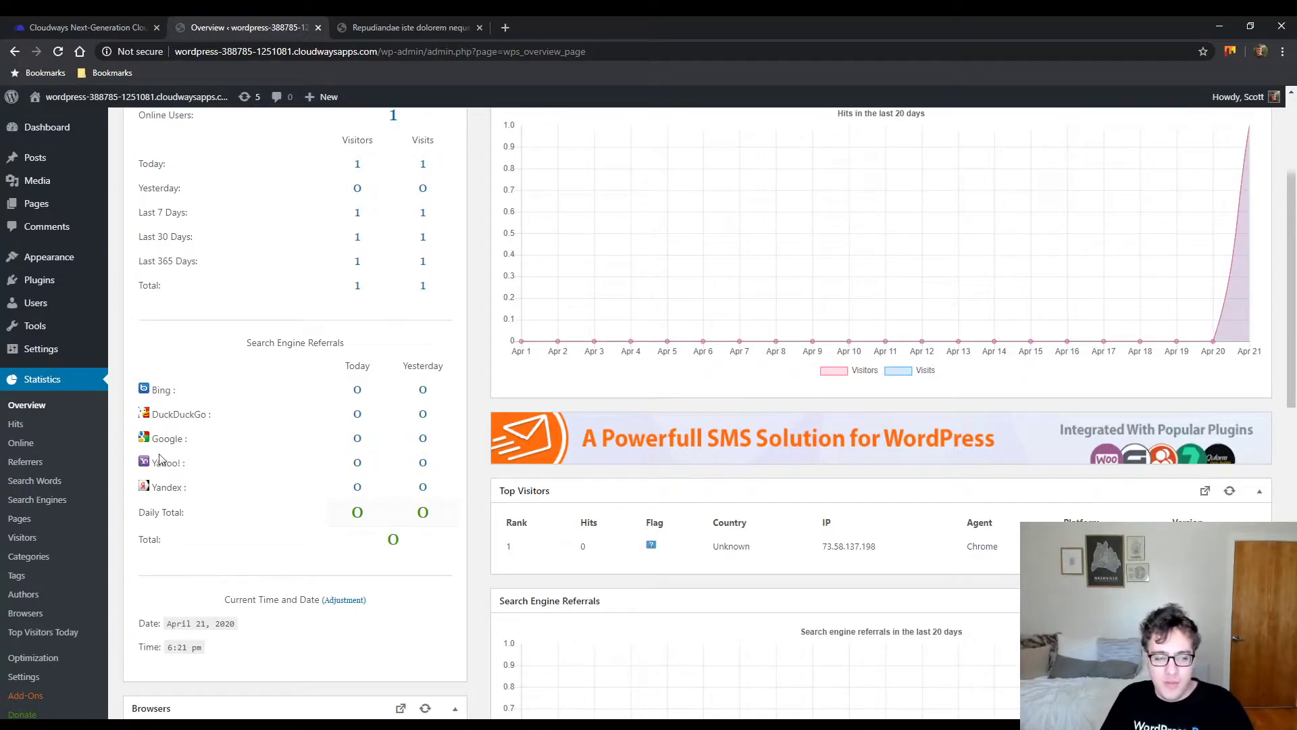
scroll(248, 452, up, 1)
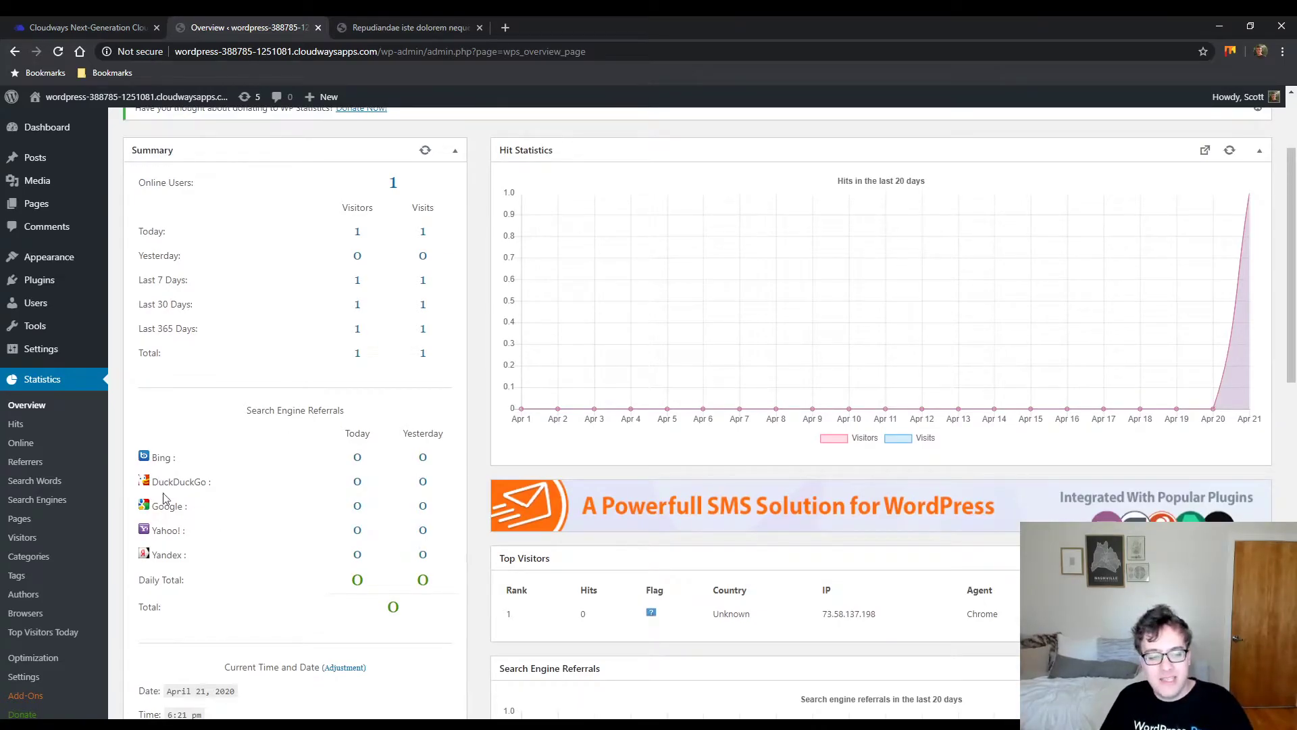
scroll(129, 475, up, 2)
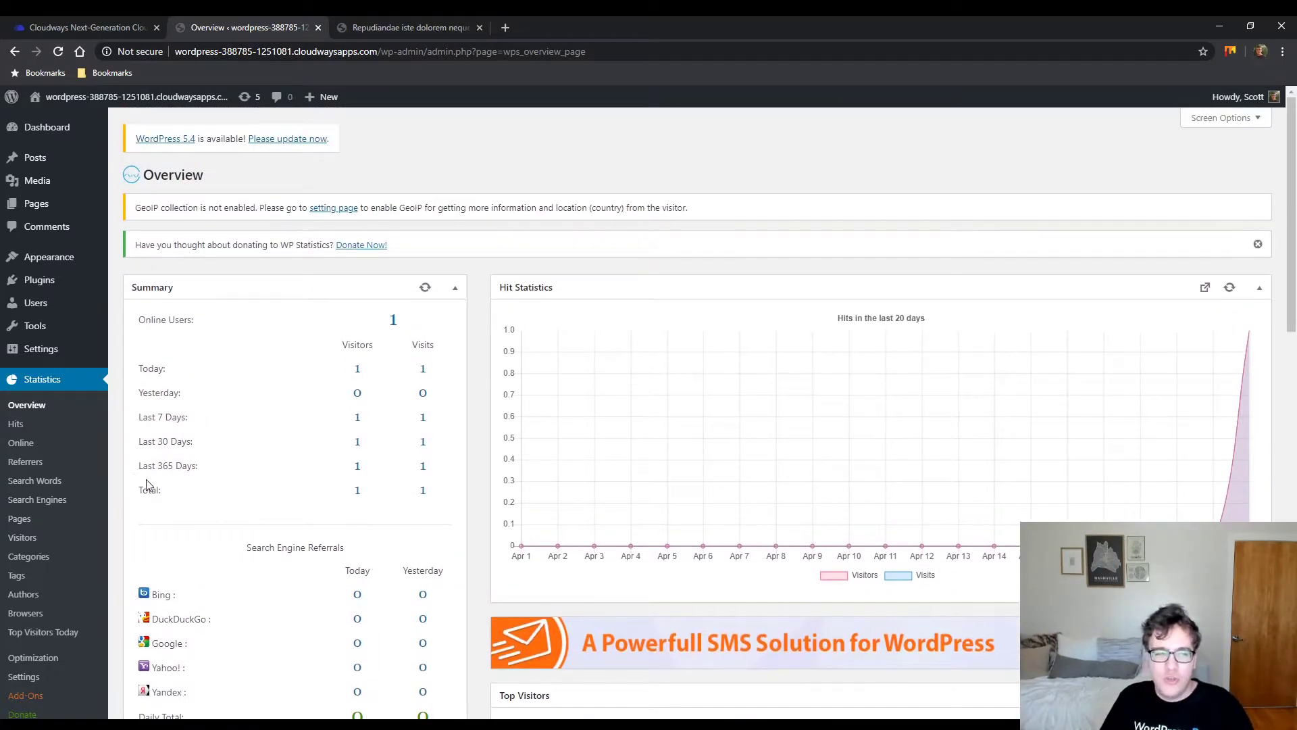
- Open the Hits statistics report, review its chart and summary, and switch the time range to All
click(14, 425)
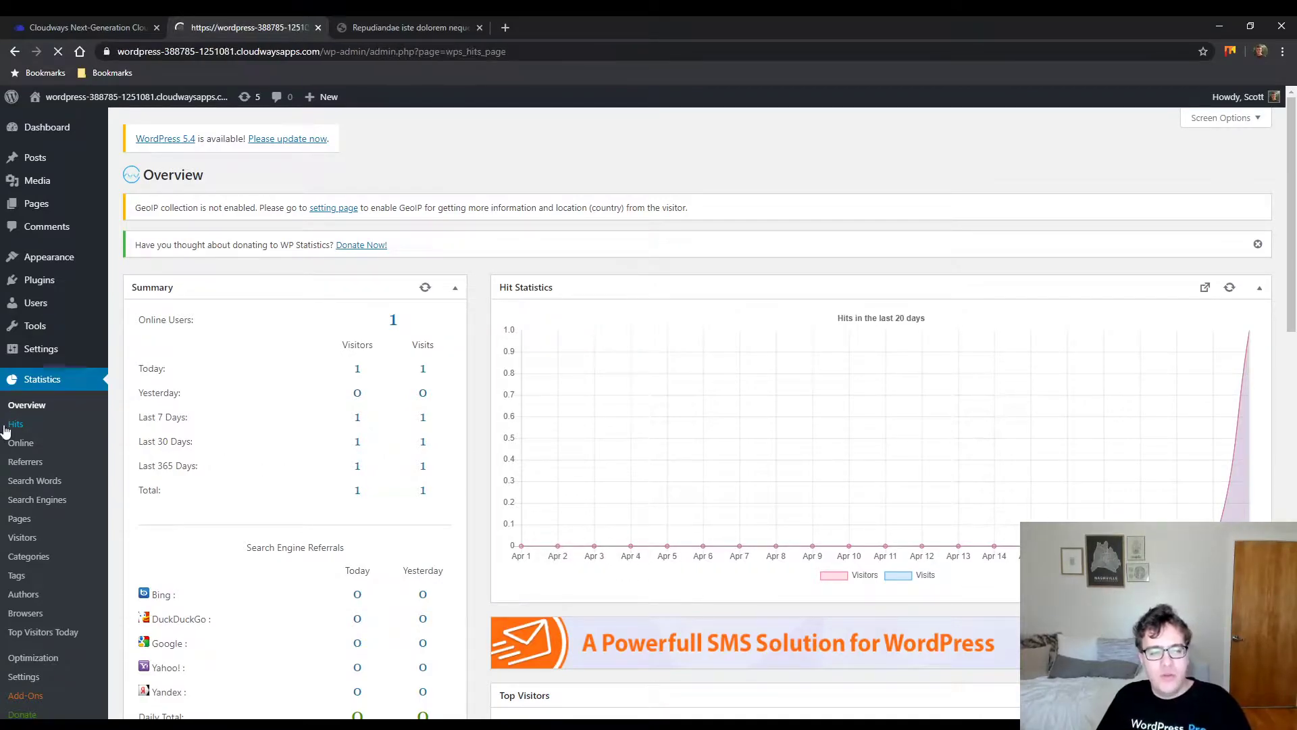
scroll(405, 473, down, 1)
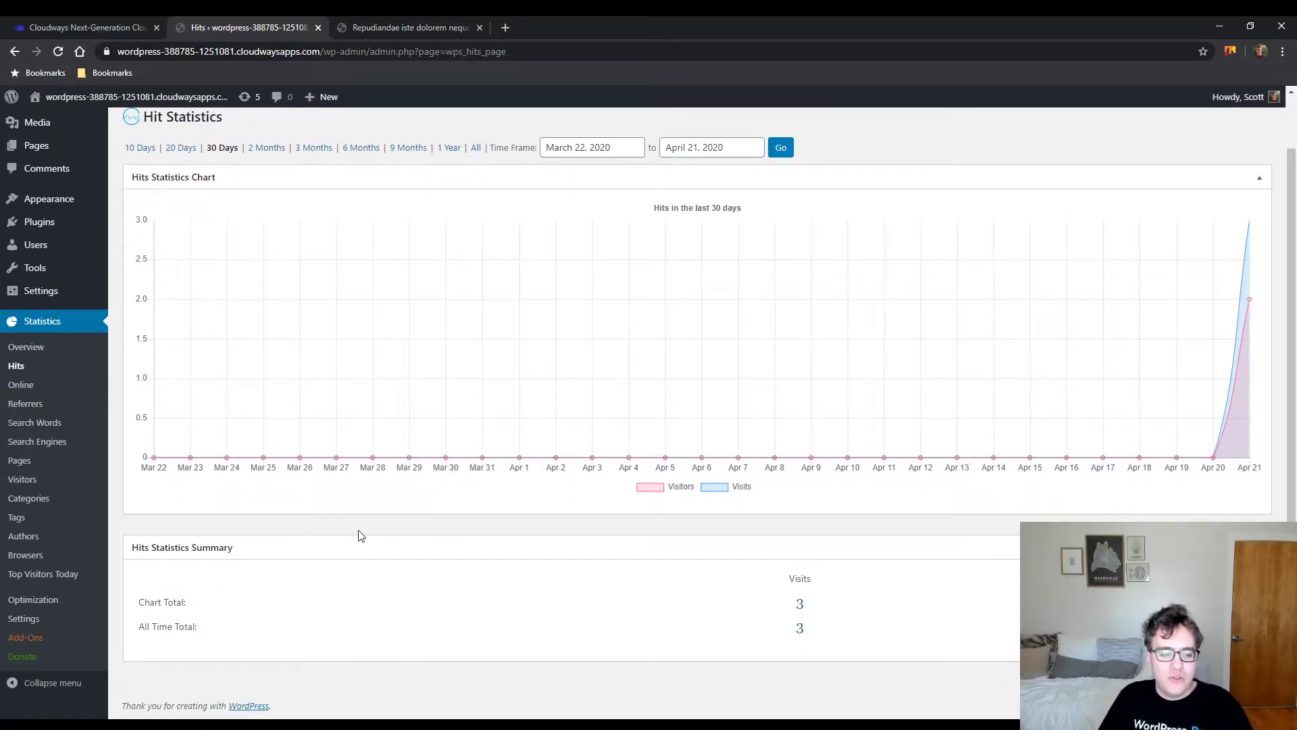
scroll(359, 533, up, 1)
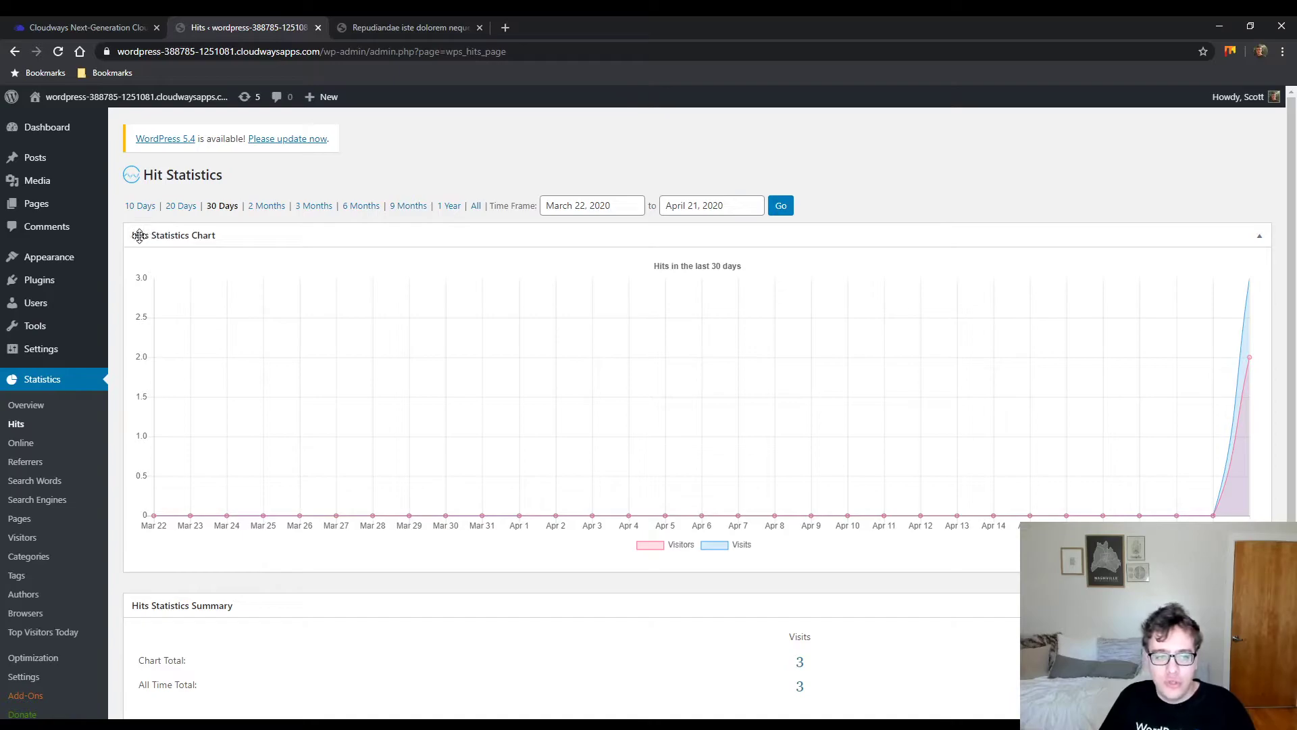
click(475, 205)
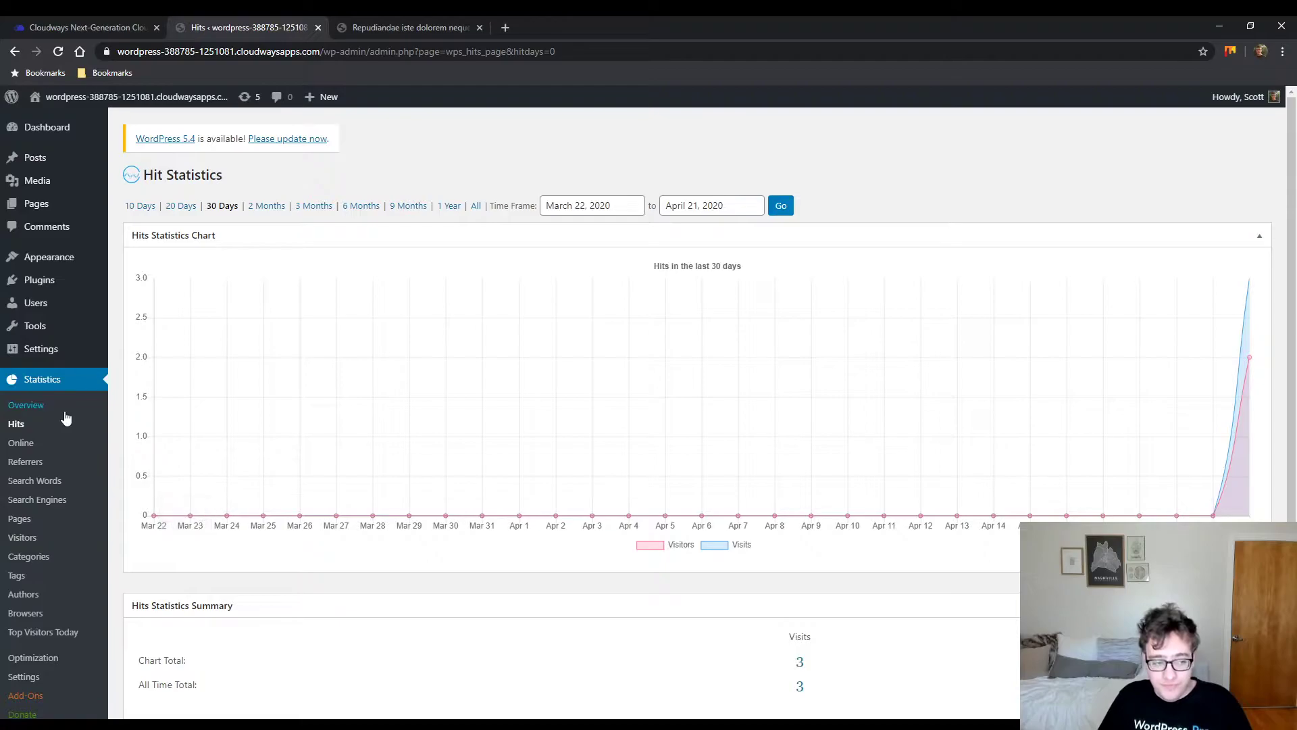
- Open the Online users report and examine the visitor's online time and referrer, checking the referrer against the site's open post
click(24, 445)
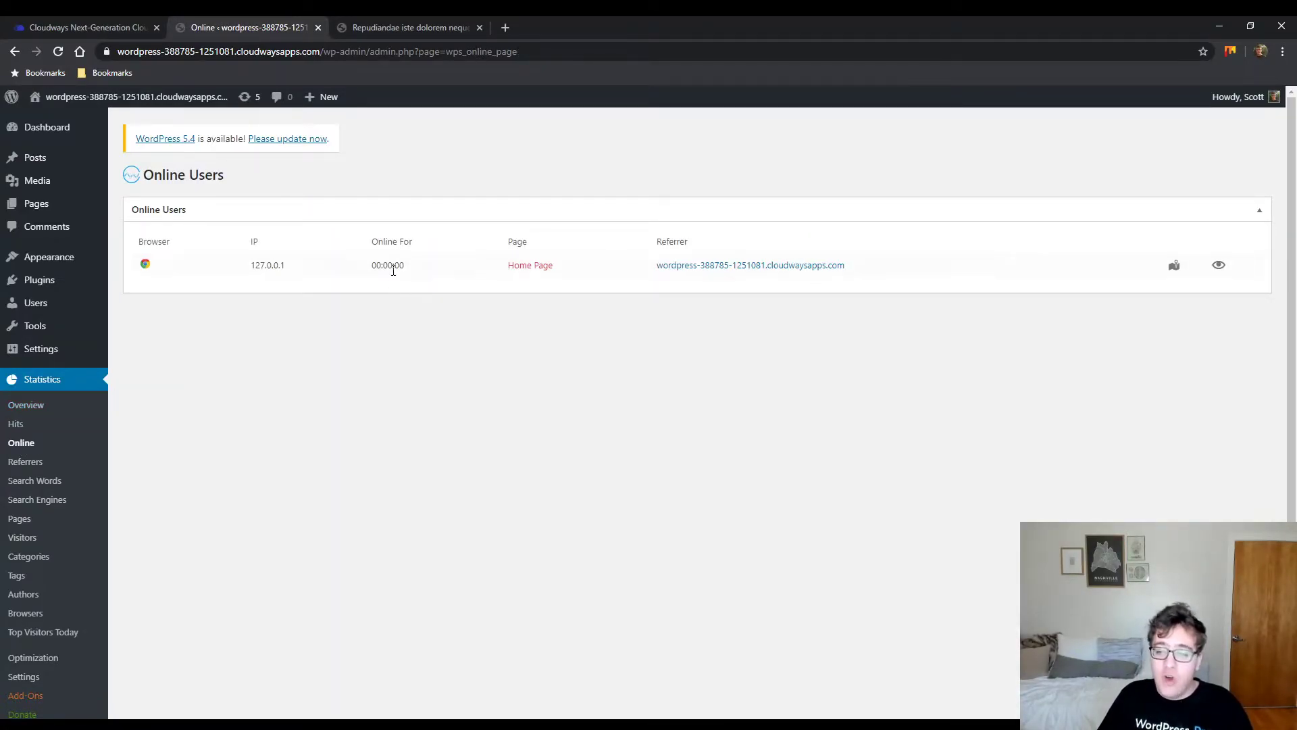
drag(413, 265, 368, 276)
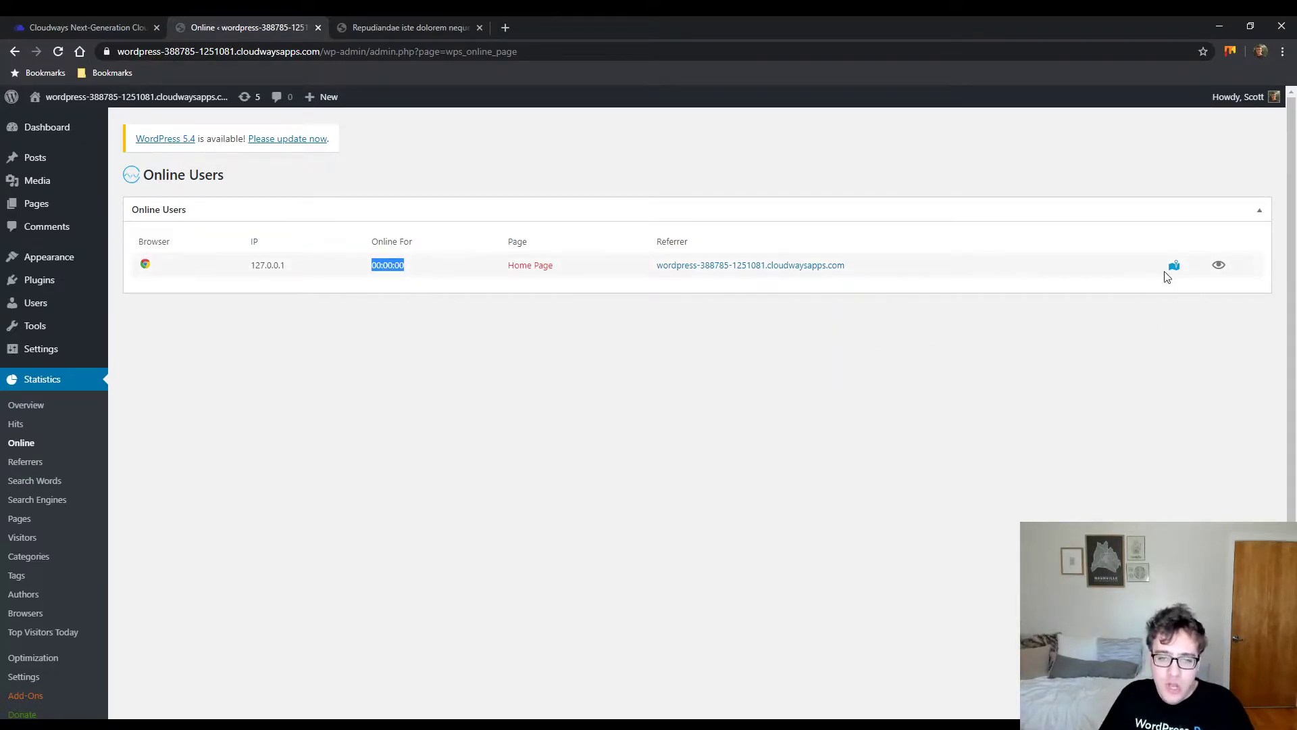
drag(898, 274, 628, 281)
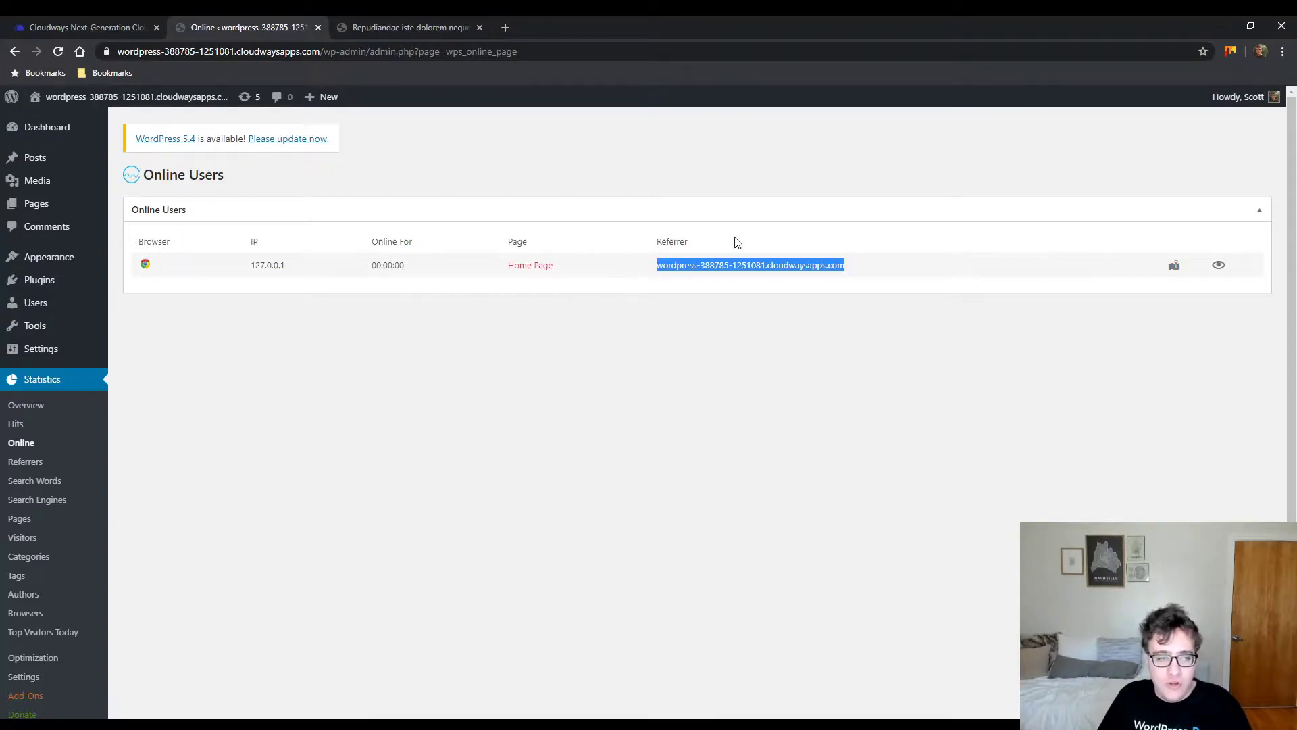
click(350, 27)
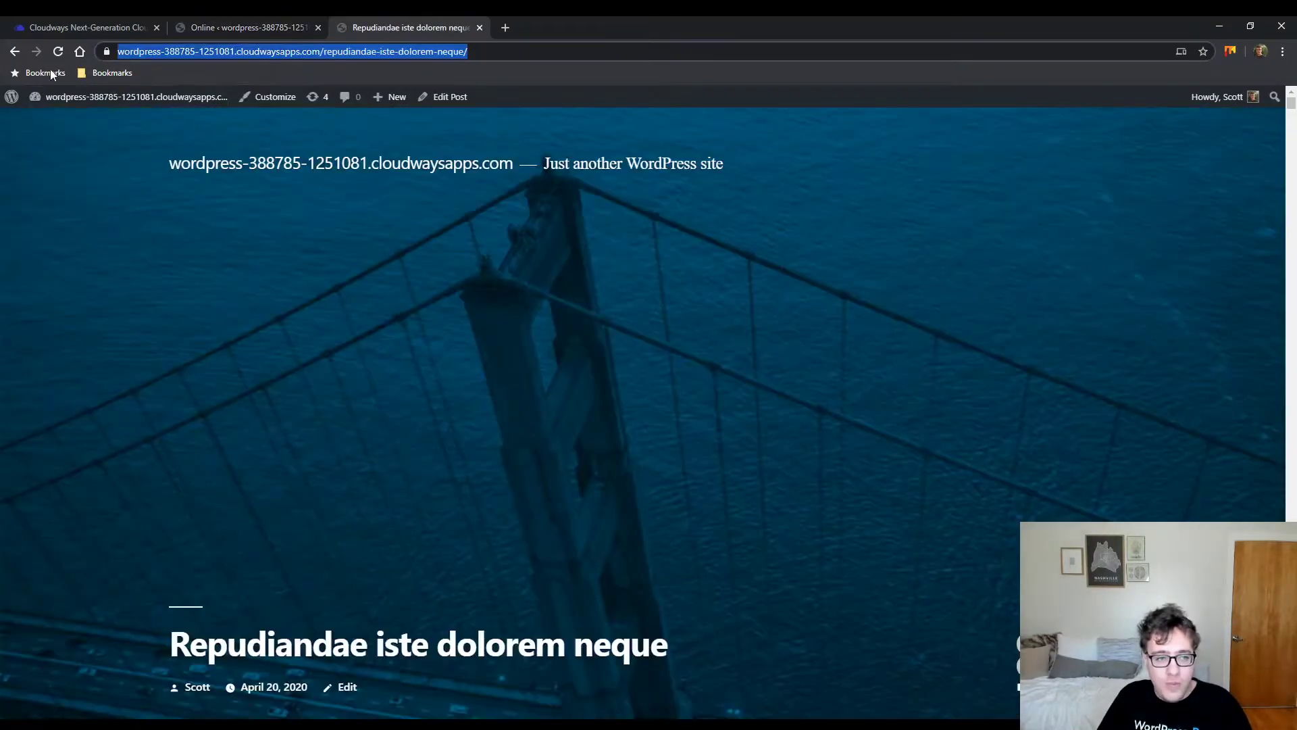
click(233, 20)
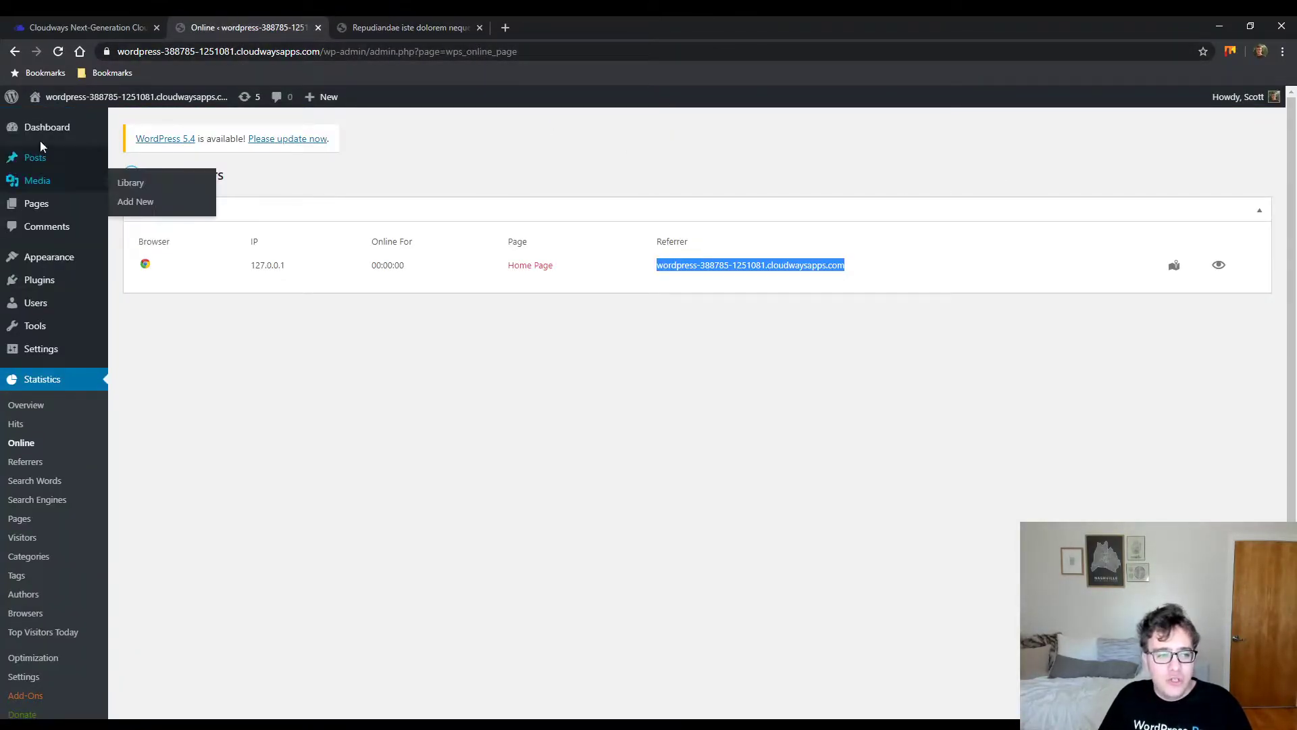
click(176, 155)
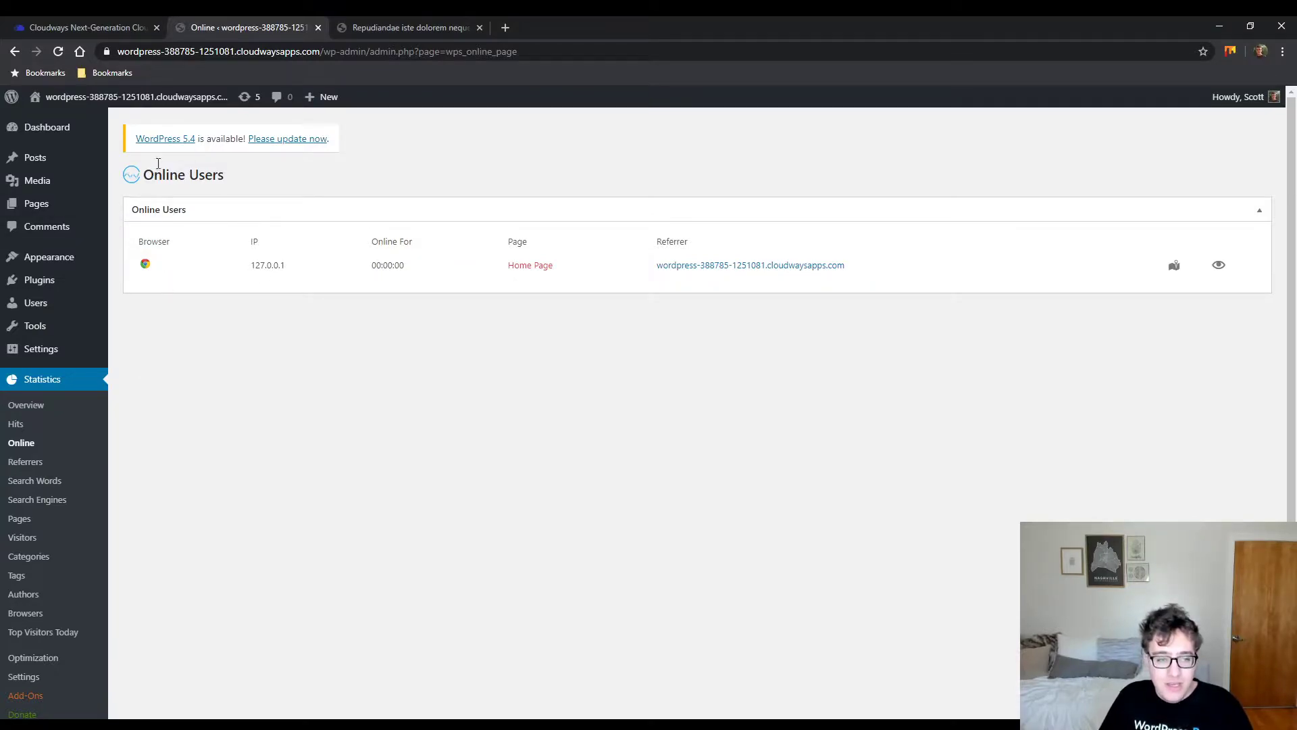
- Open the Referrers report and examine the staging4.sertmedia.com entry and its site title
click(25, 465)
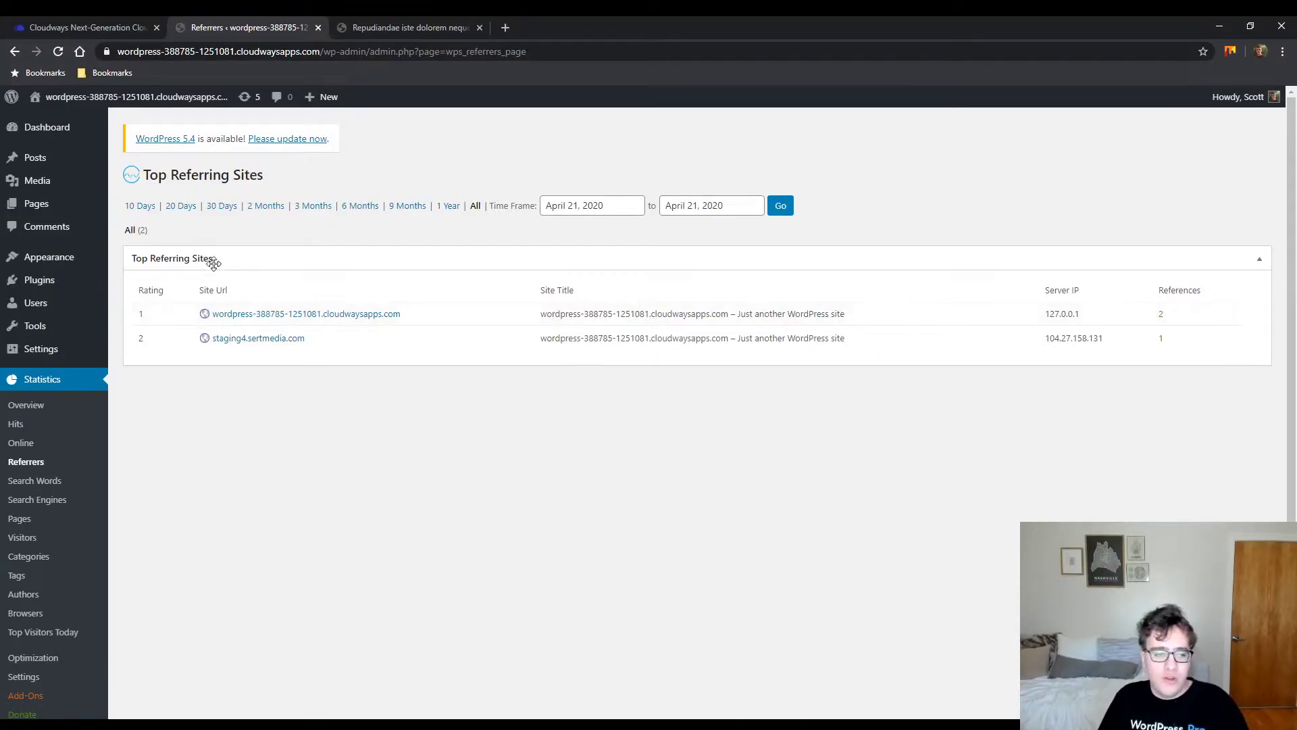
drag(309, 342, 275, 399)
click(277, 399)
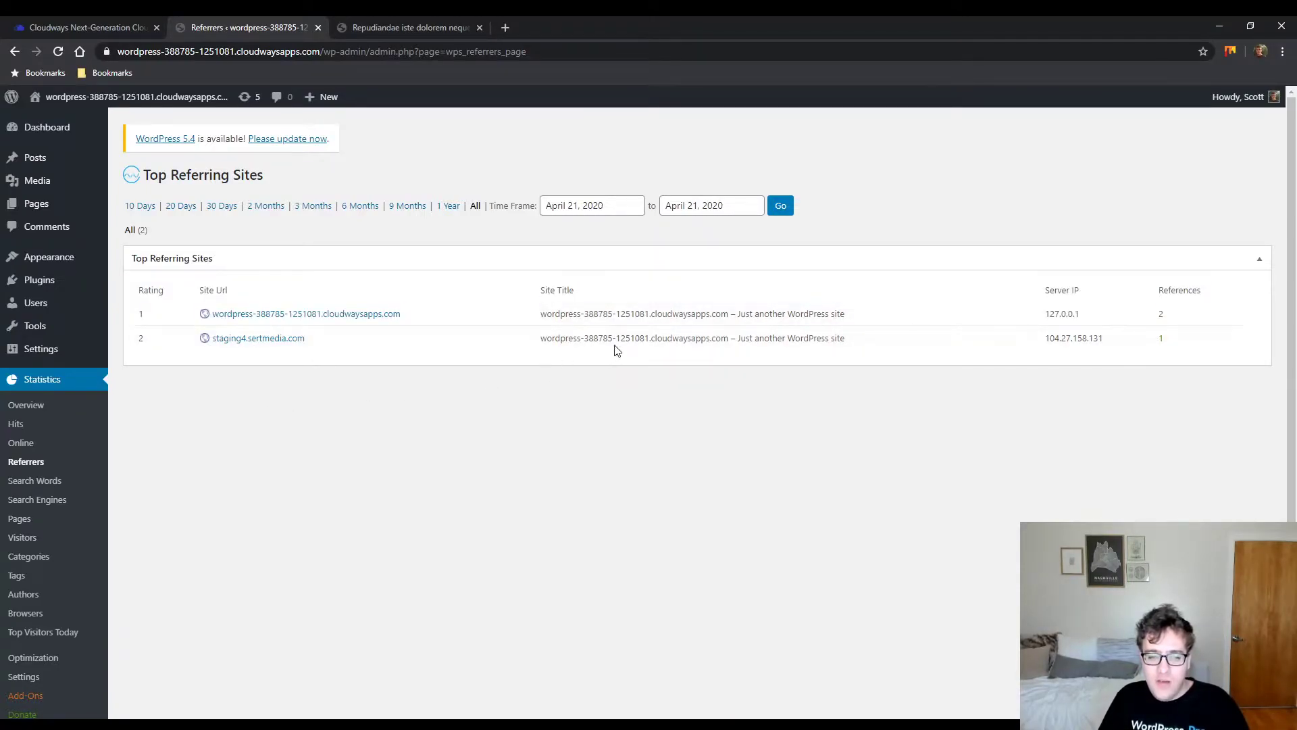
drag(561, 338, 829, 339)
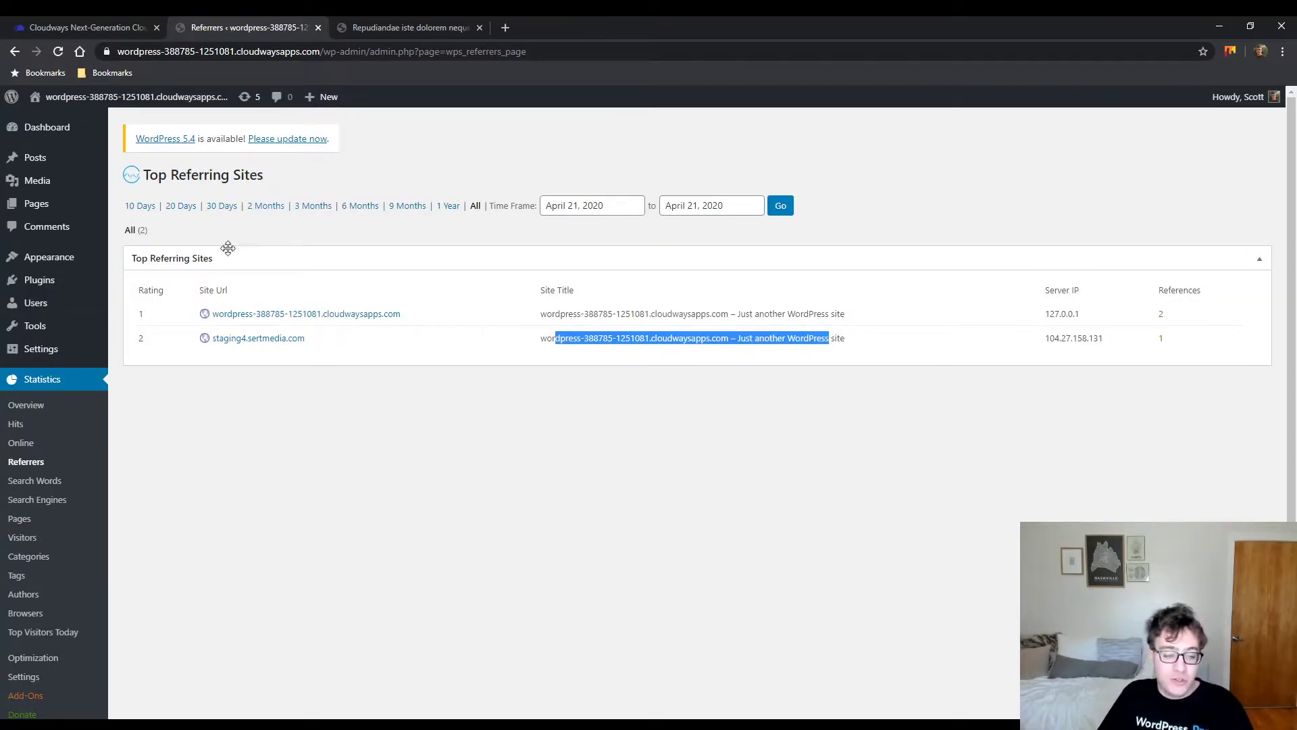
- View the Search Words report and the Search Engines referral report
click(62, 488)
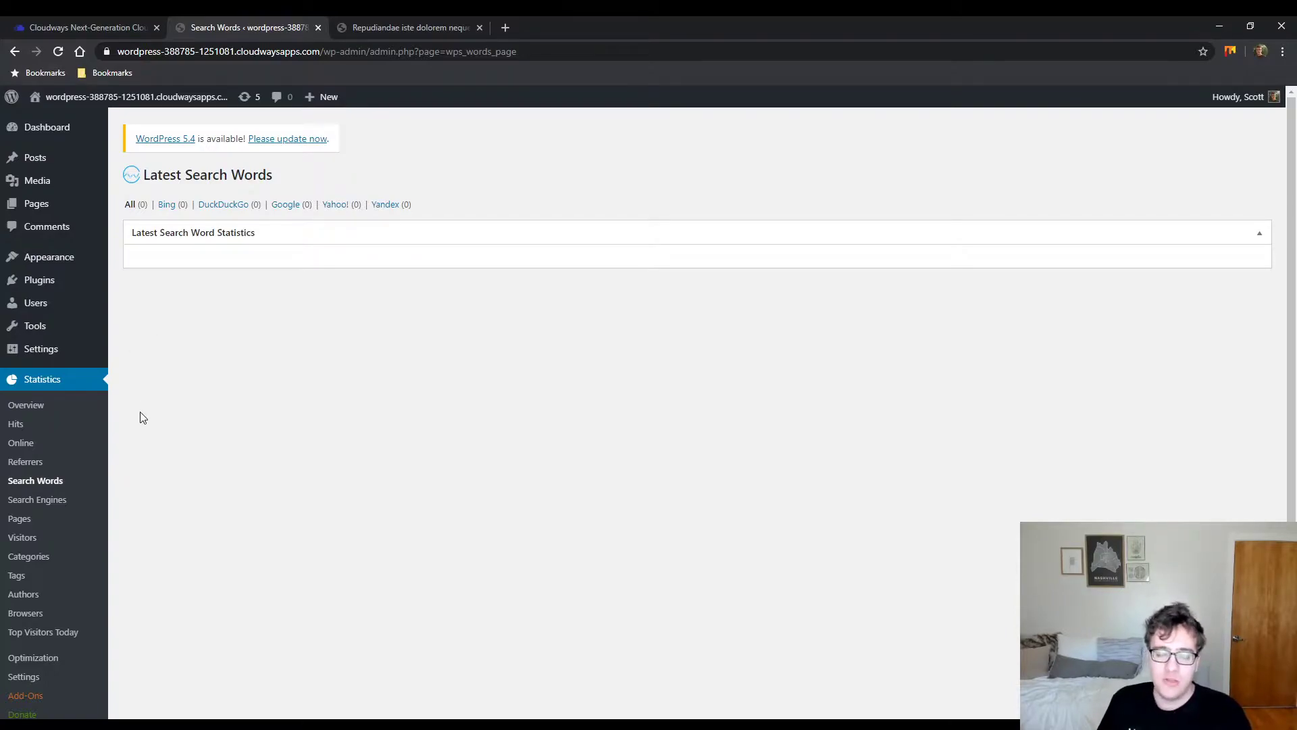
click(56, 516)
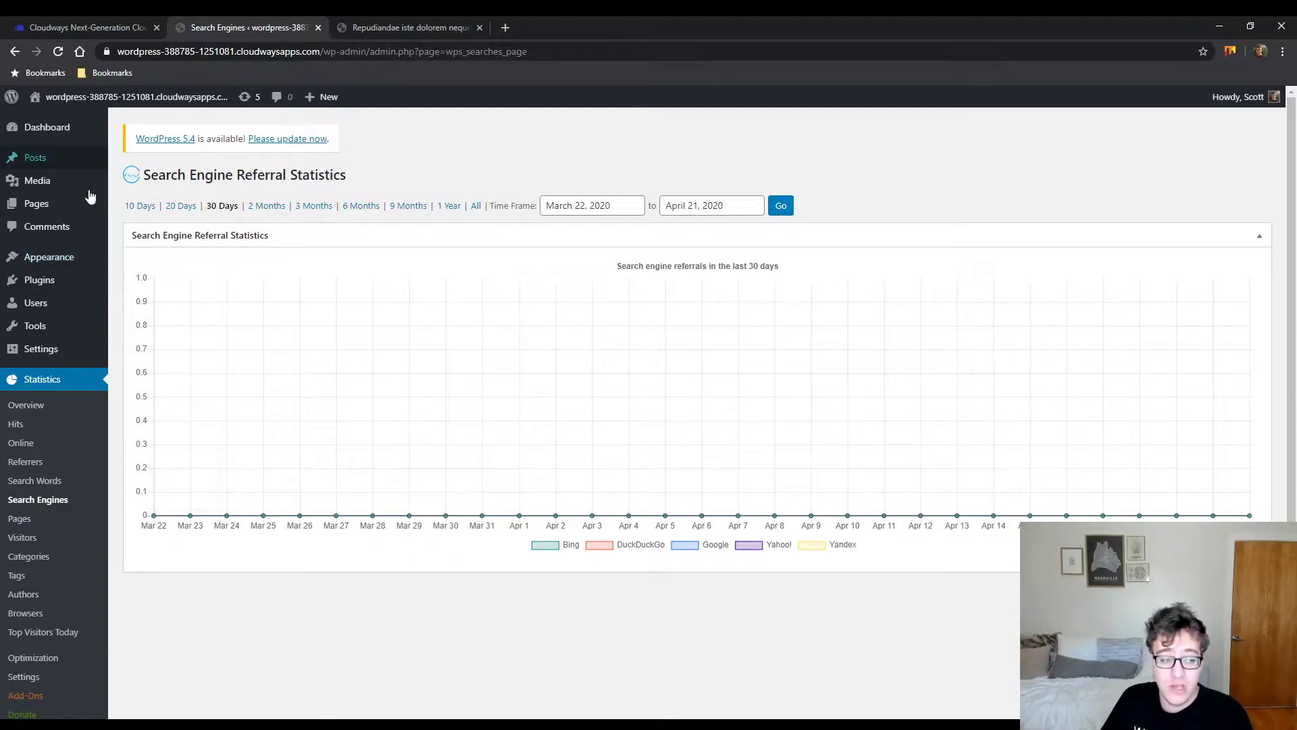
- View the Pages report with the time range set to All, and open the recent Visitors report
click(20, 518)
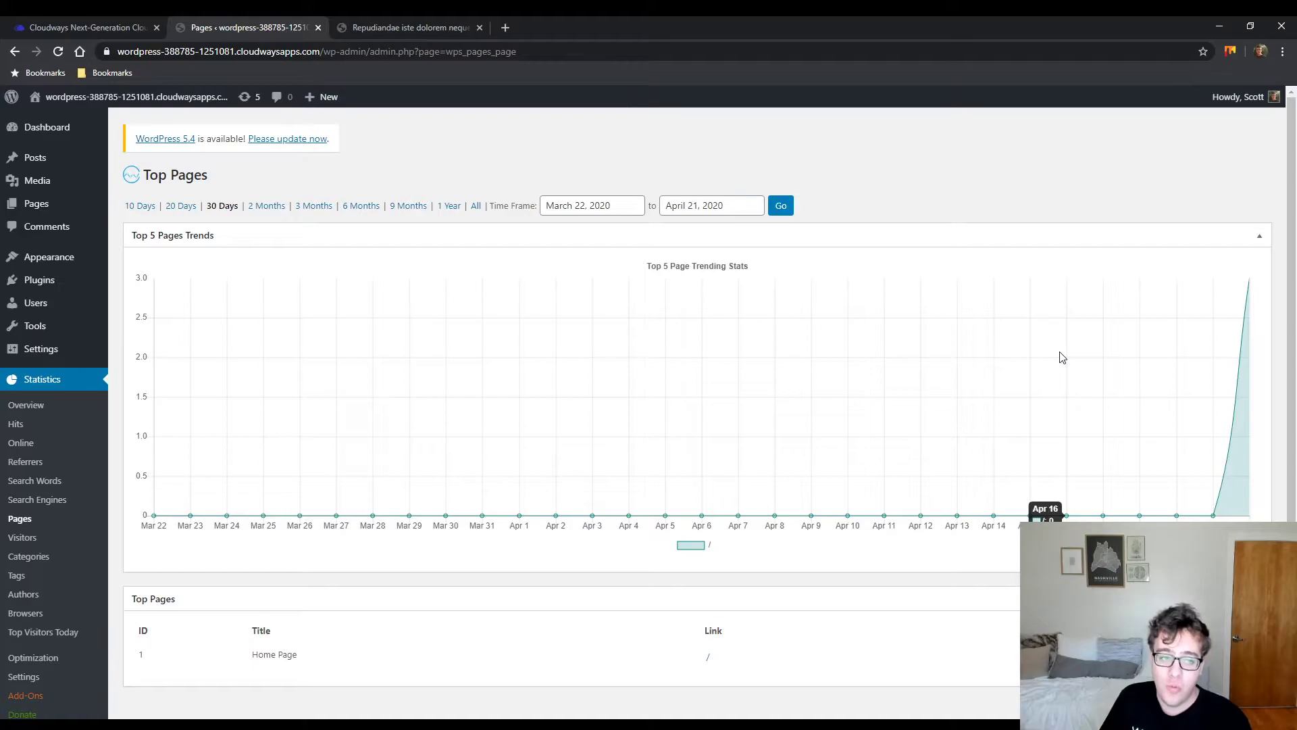
click(477, 208)
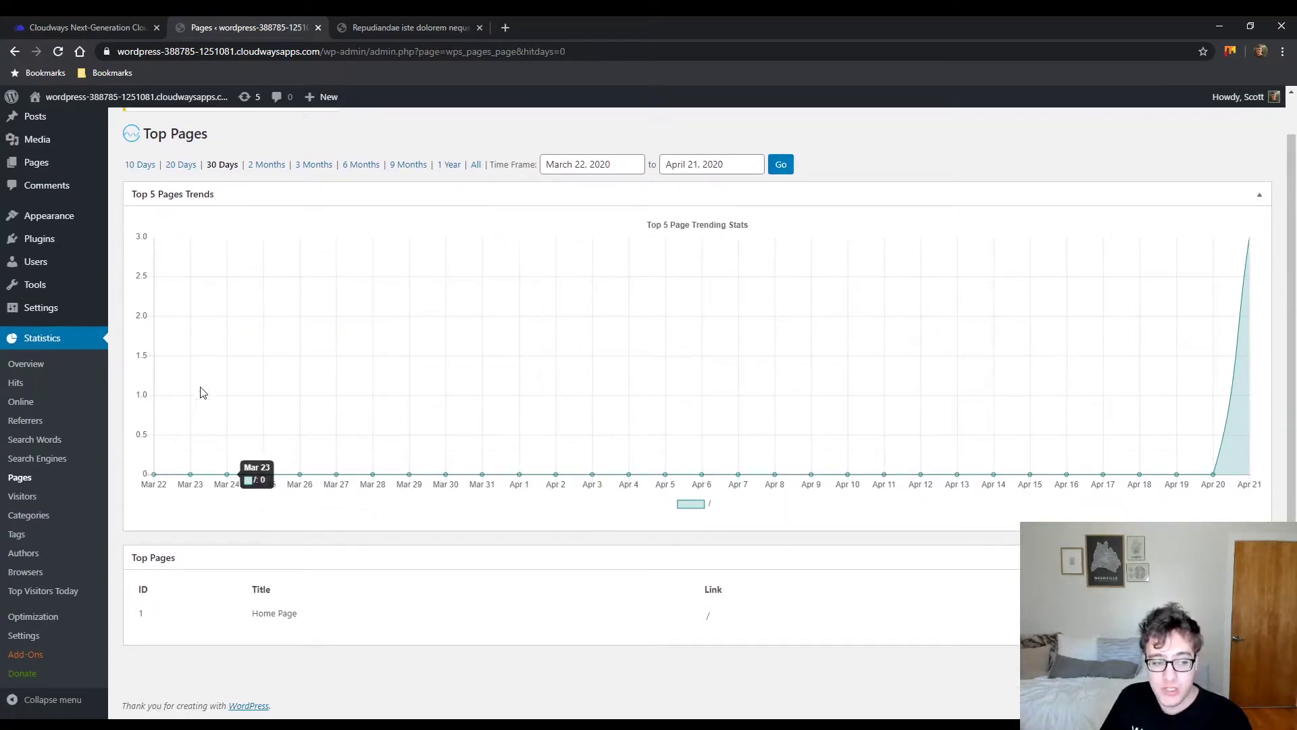
click(72, 498)
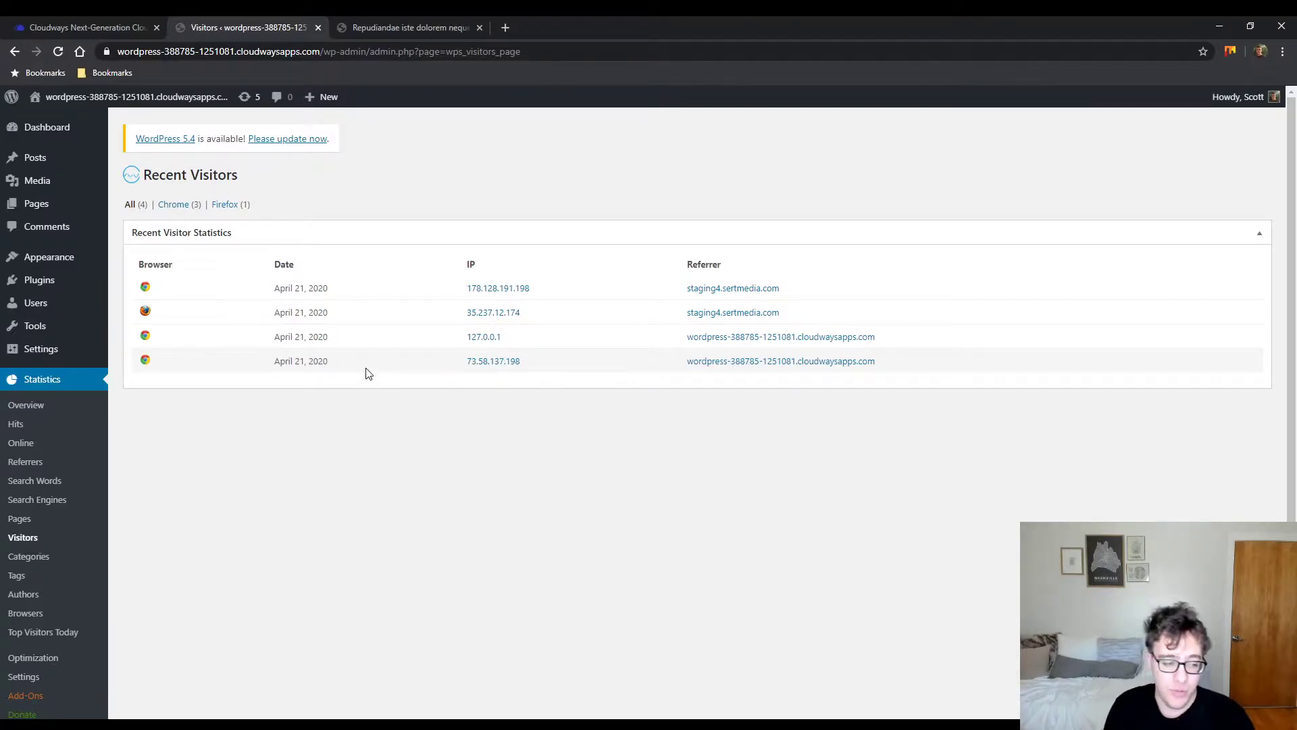
- Open the Categories statistics report and review its chart, summary, posts sorted by hits and category selector
click(34, 557)
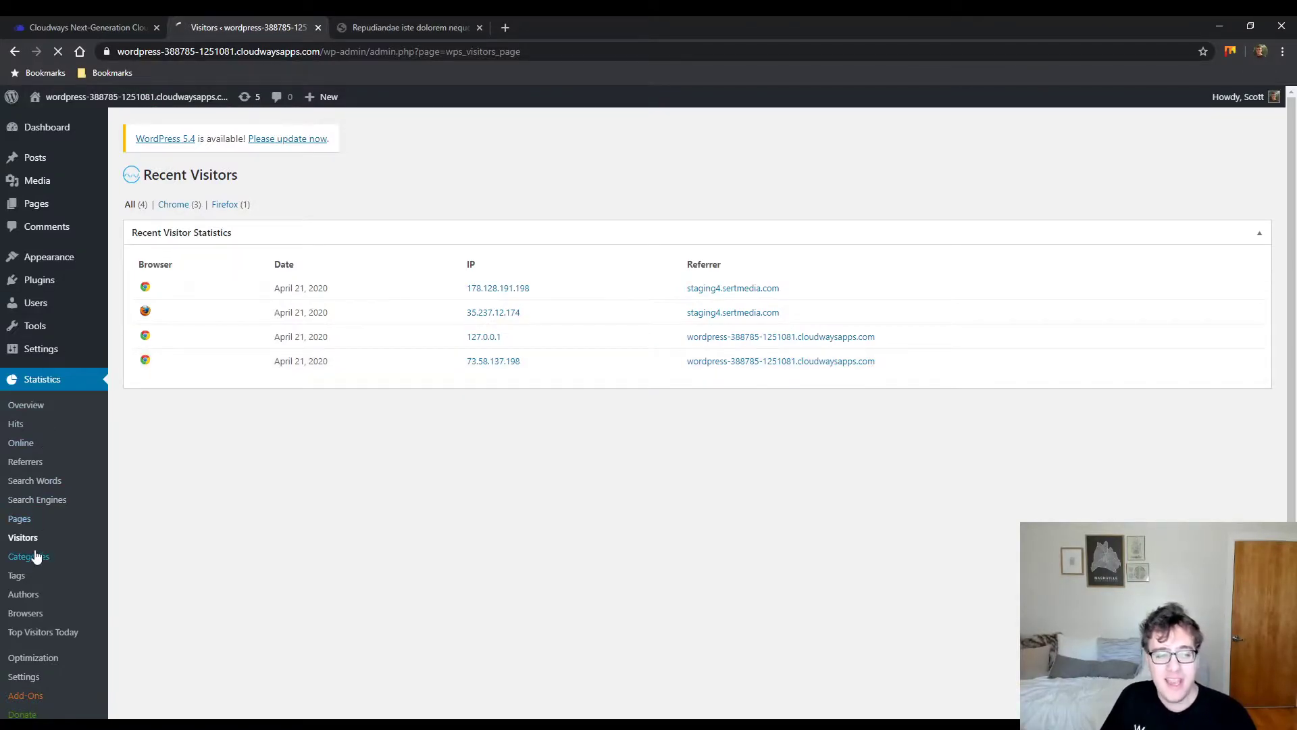
scroll(304, 315, down, 2)
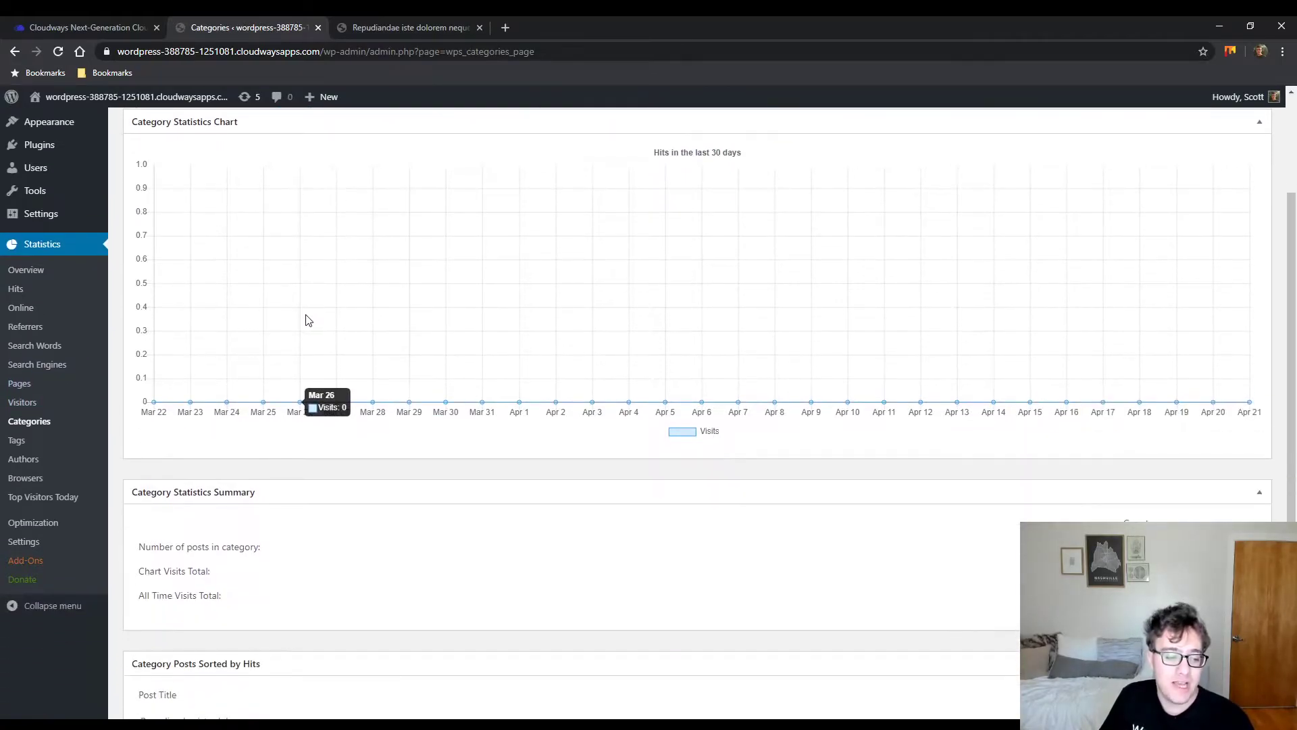
scroll(290, 342, down, 1)
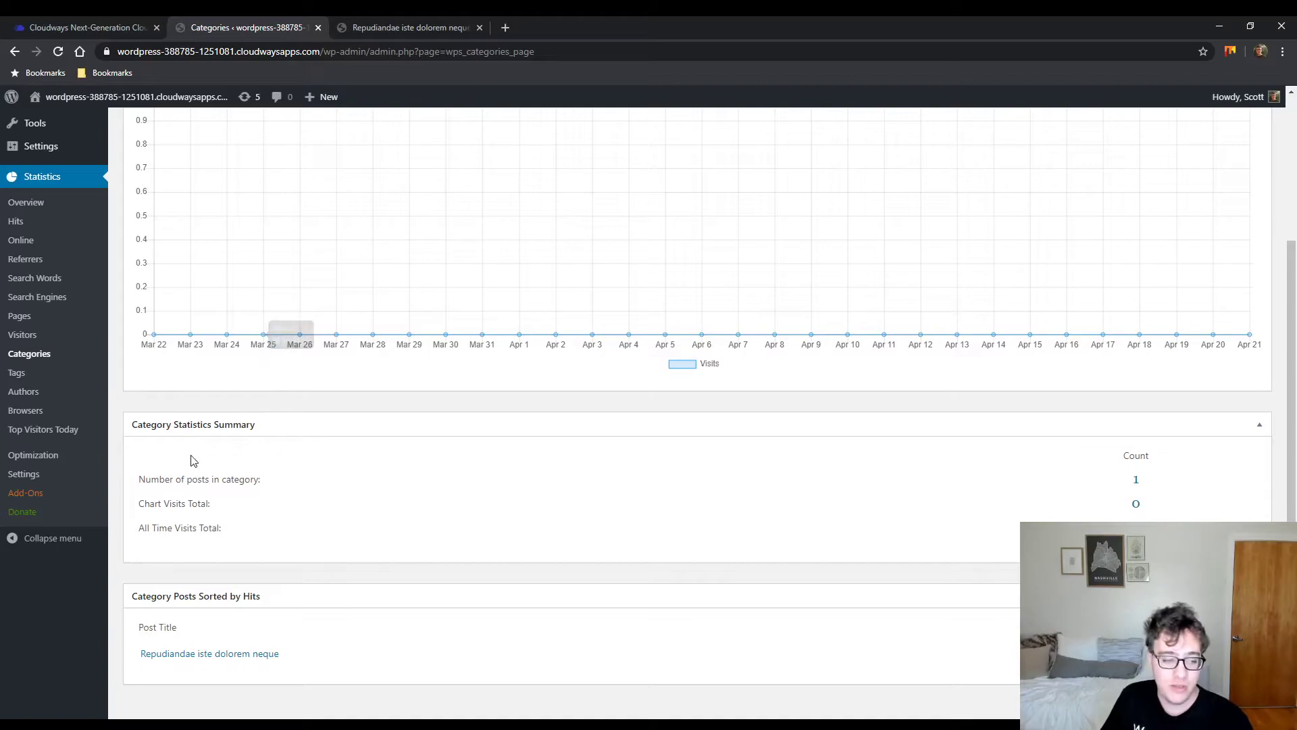
scroll(193, 439, up, 2)
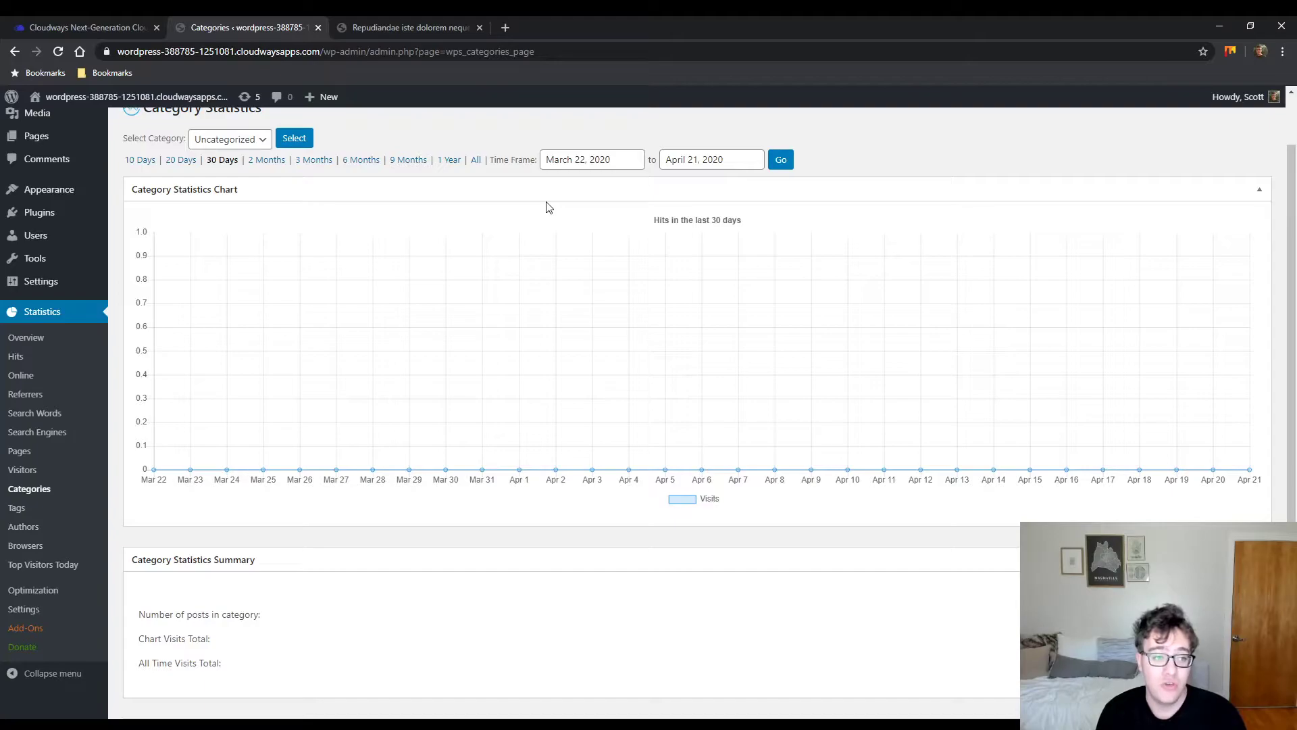
click(254, 139)
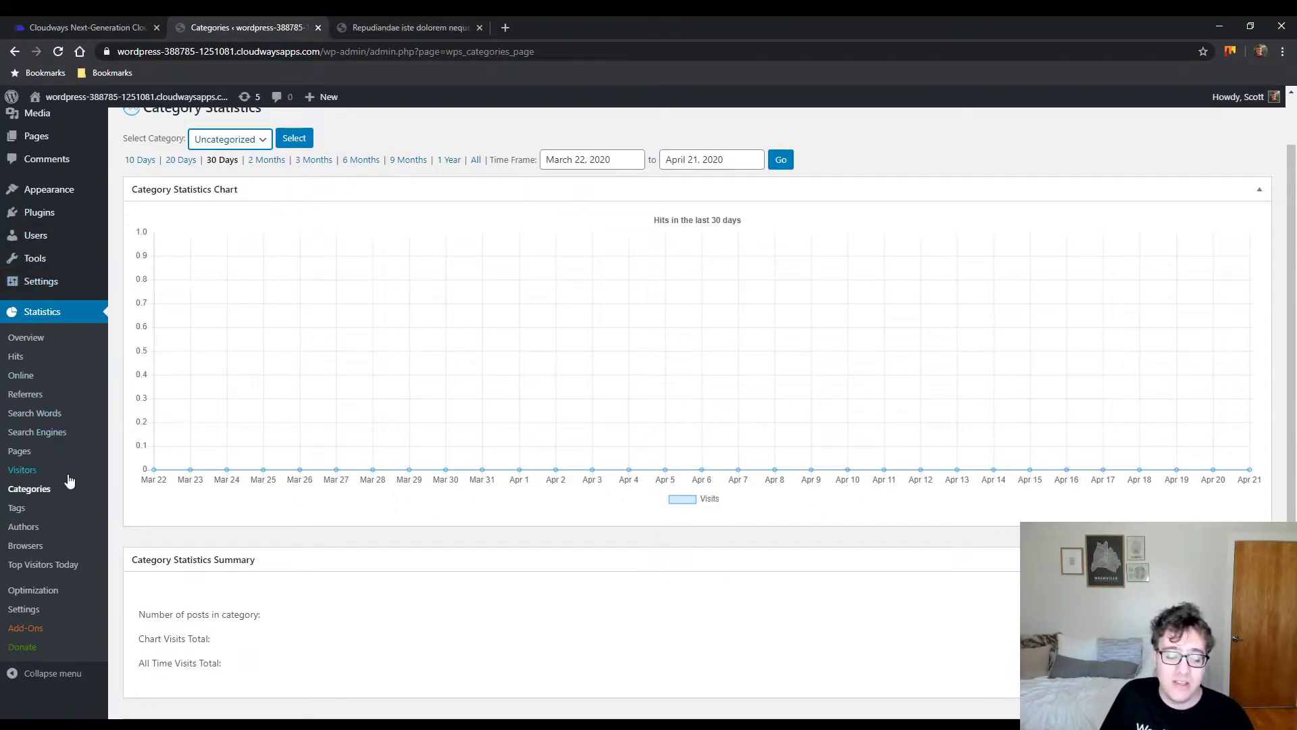
- Open the Authors statistics report and review its author selector, hits chart and summary
click(33, 527)
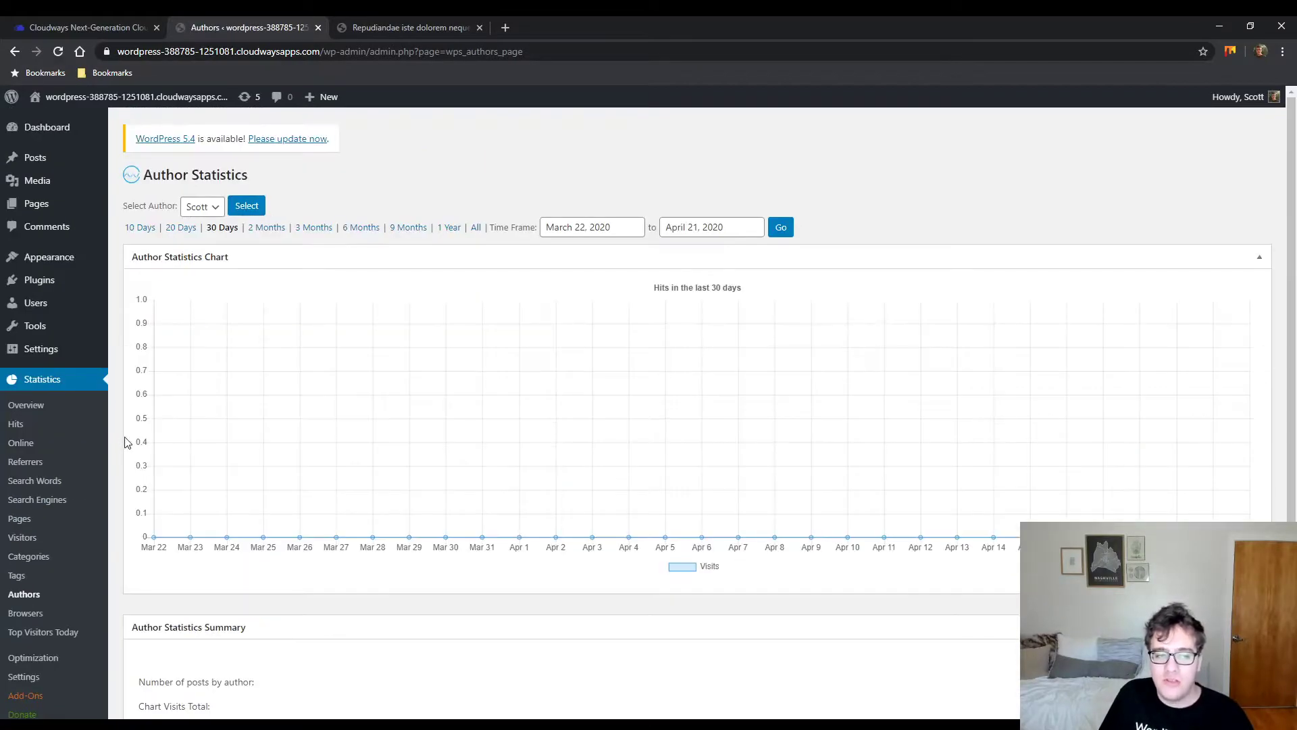
scroll(124, 439, down, 3)
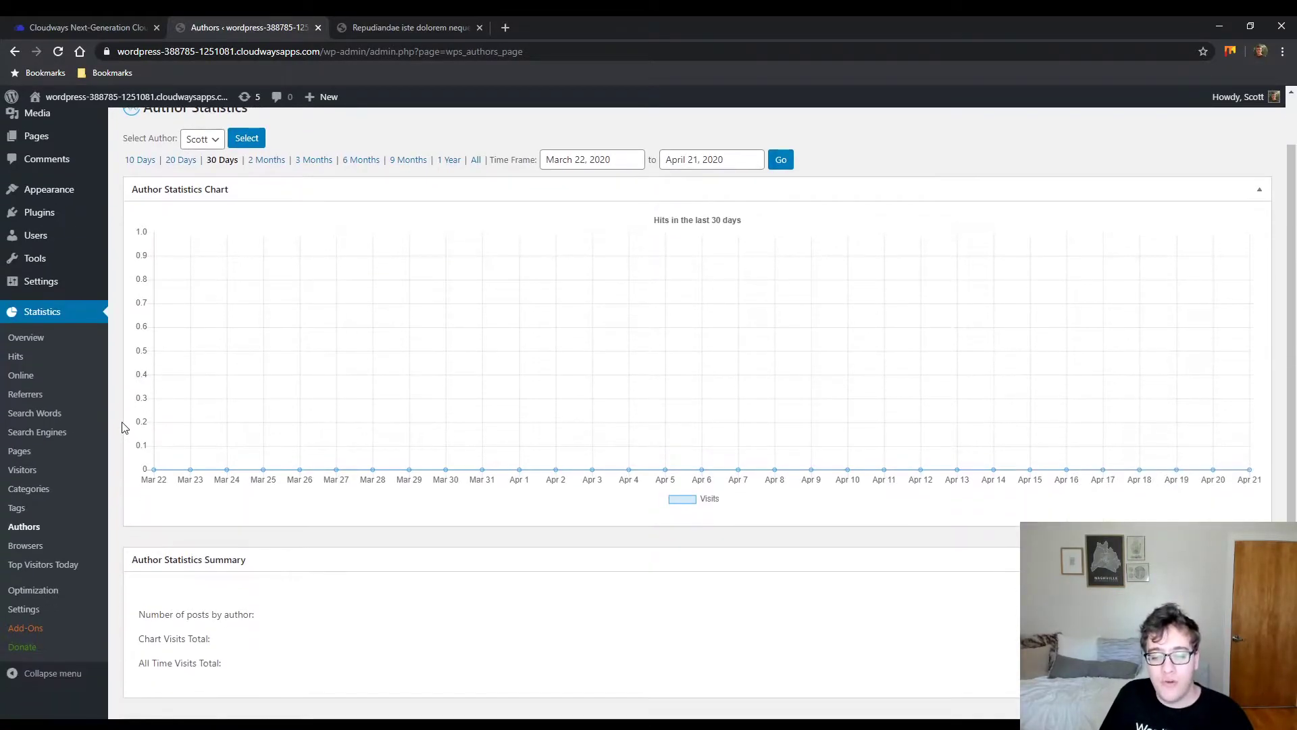
scroll(123, 419, up, 3)
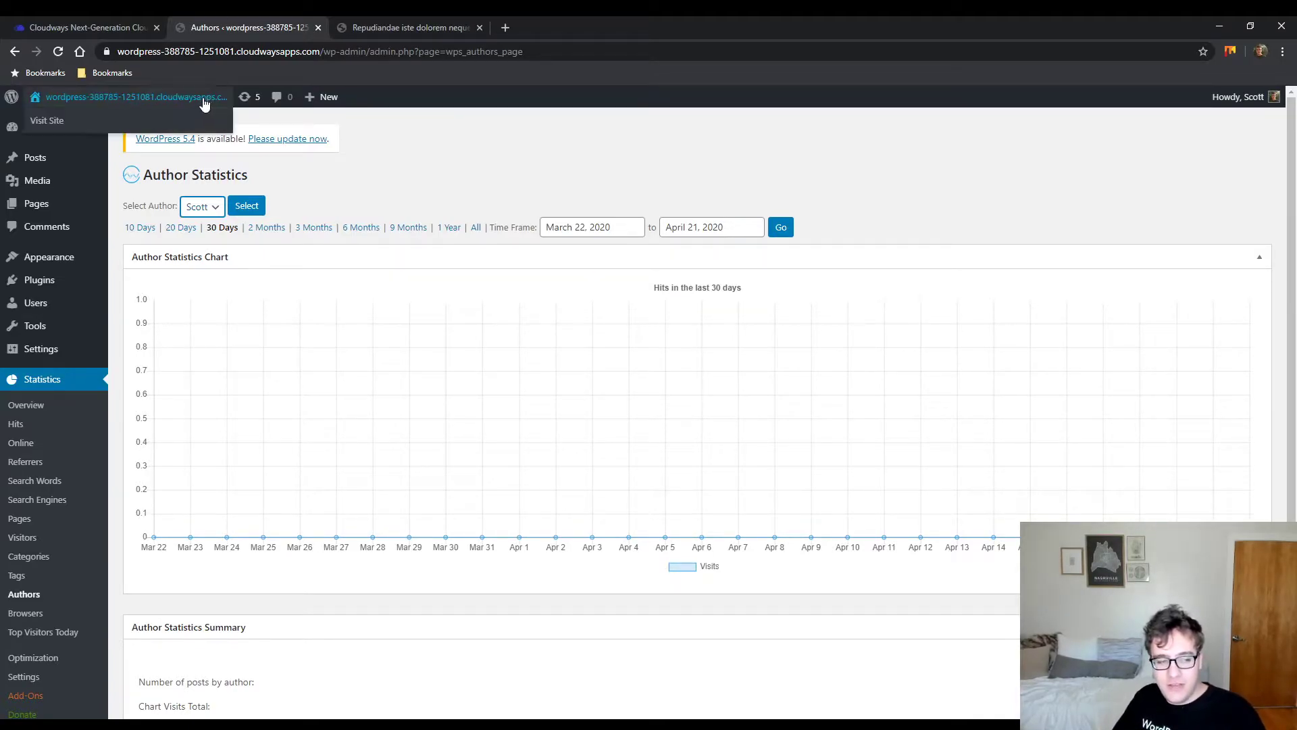
scroll(385, 191, down, 1)
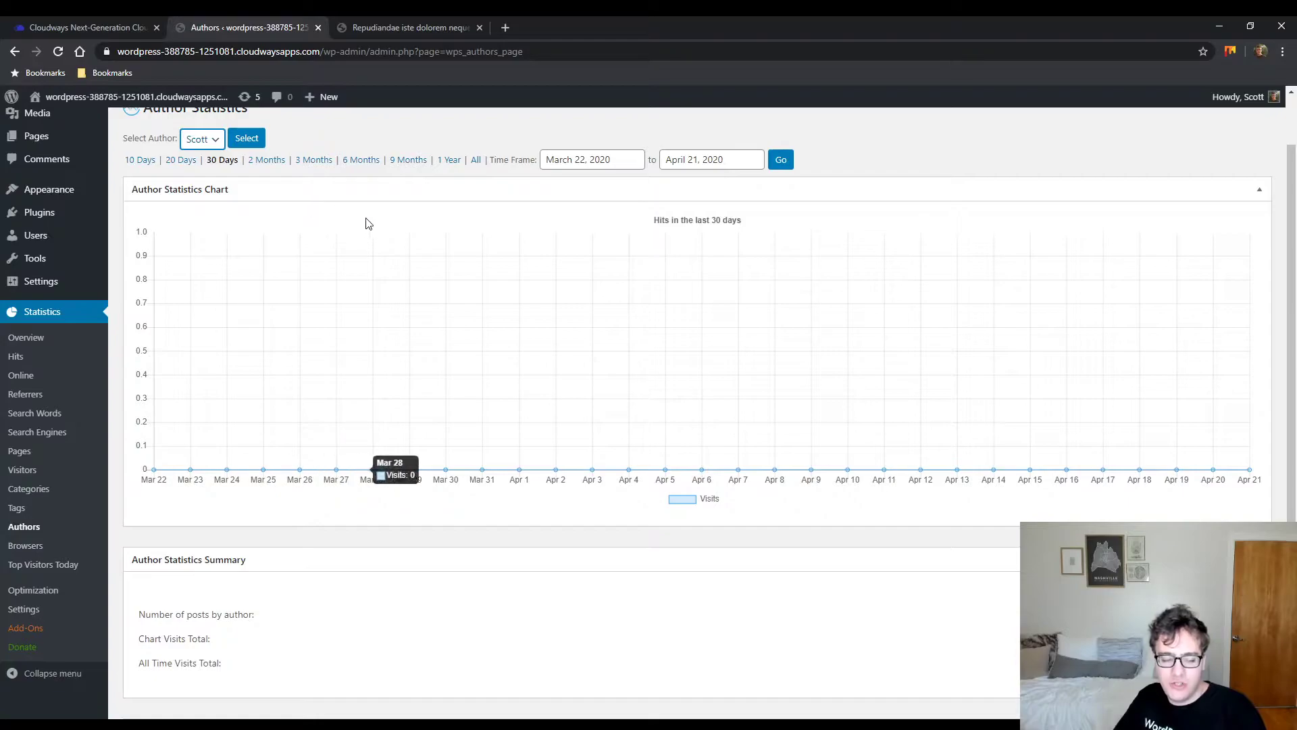
- Open the Browsers statistics report and review its browser and platform pie charts
click(40, 547)
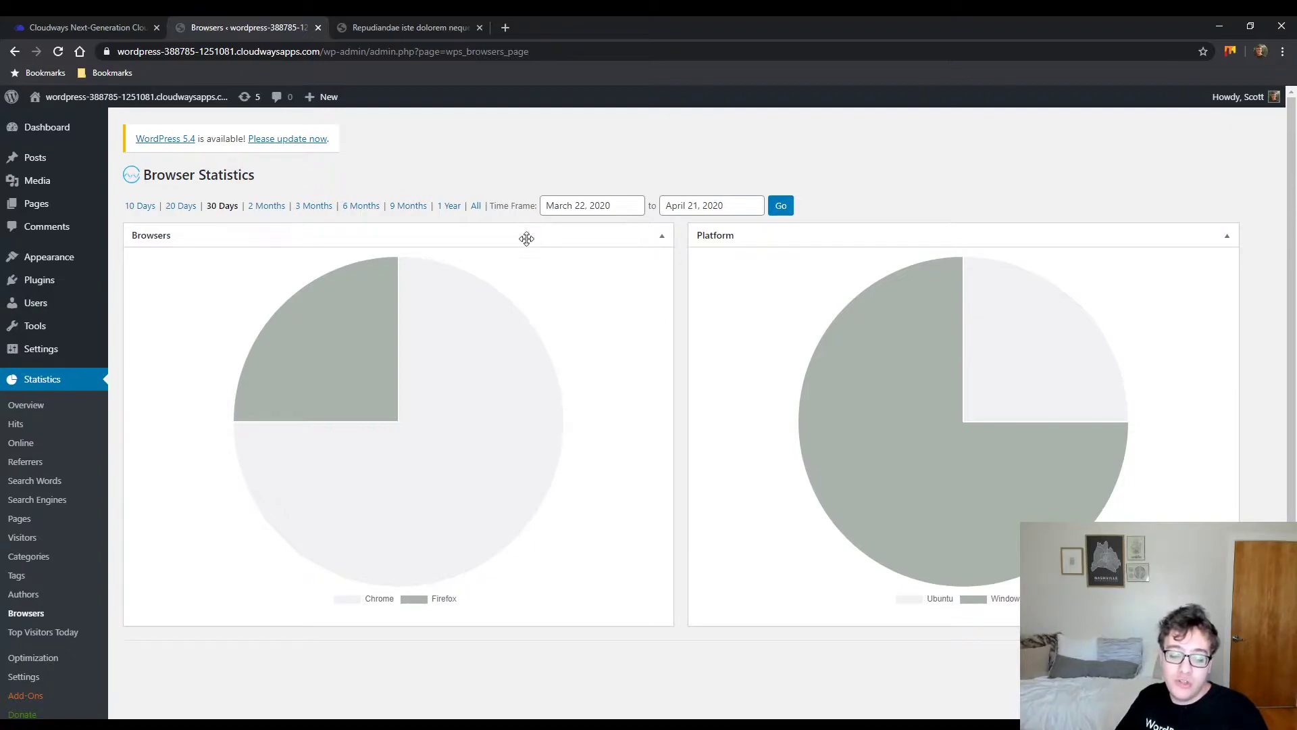
mouse_move(925, 540)
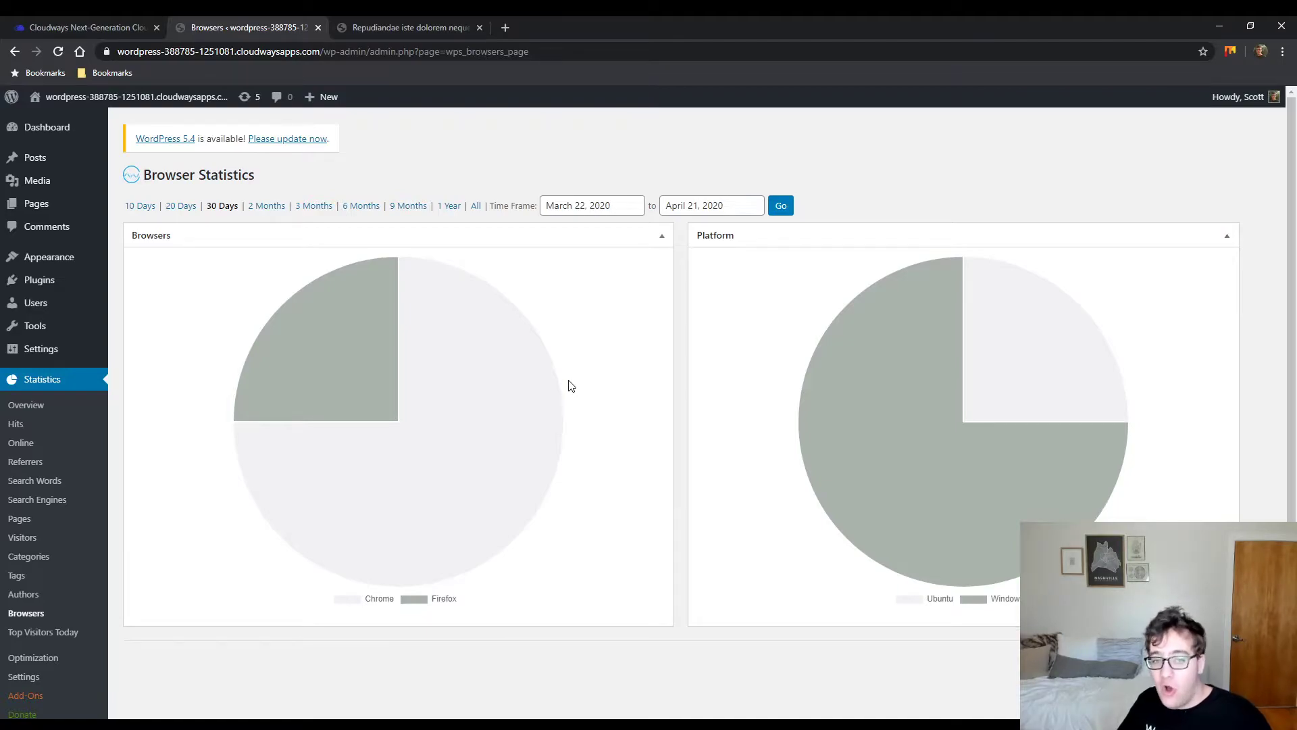
mouse_move(508, 327)
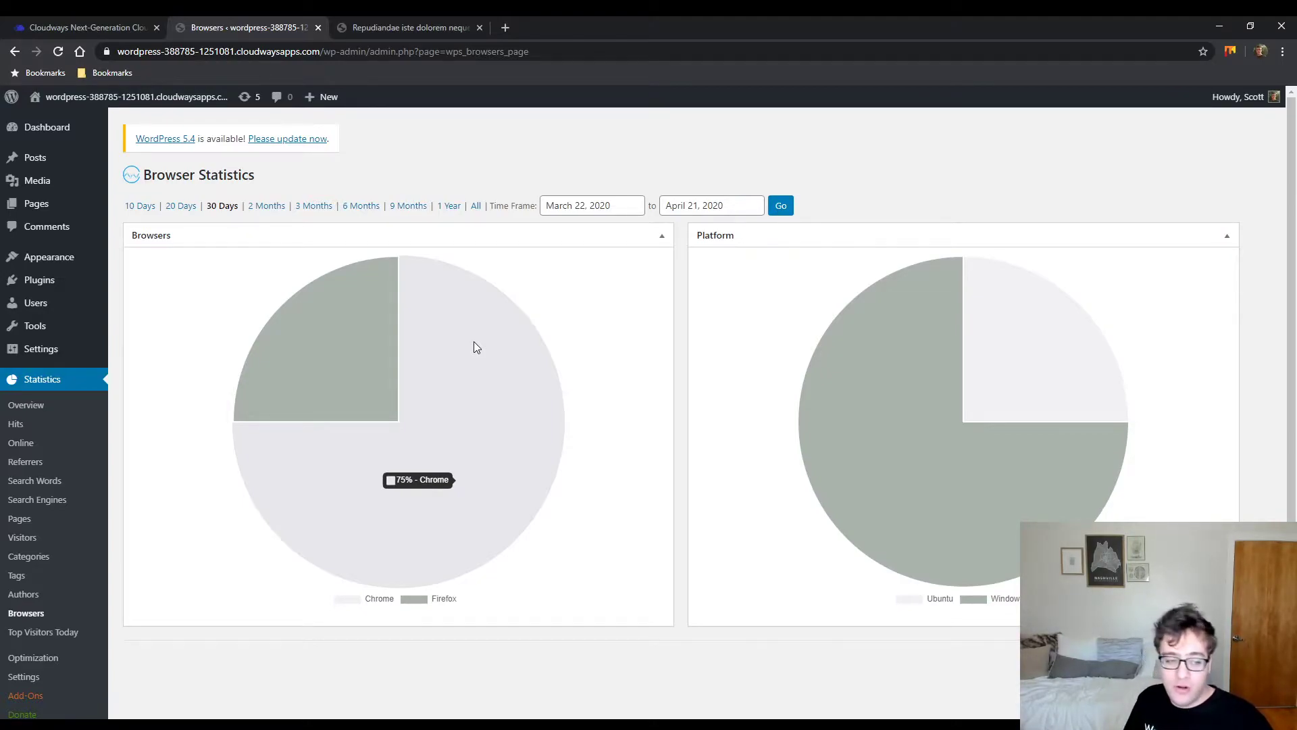
scroll(377, 446, down, 1)
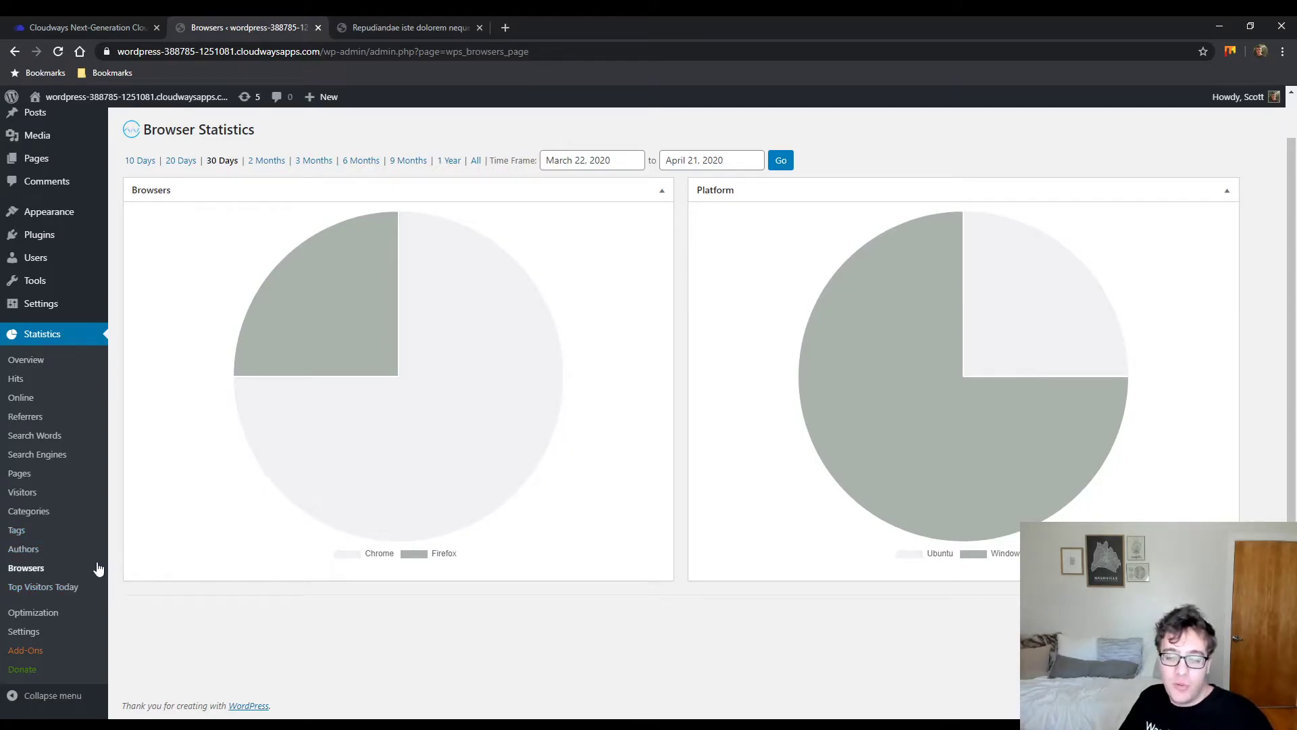
mouse_move(352, 424)
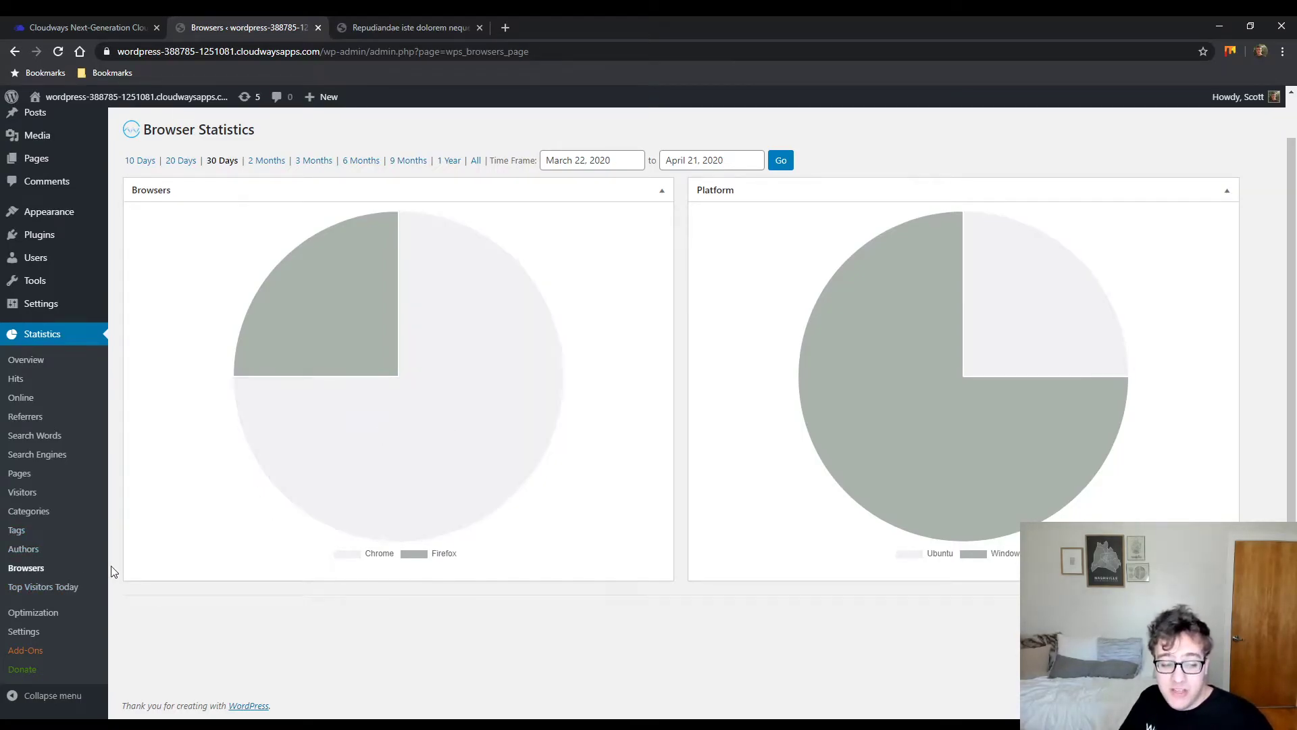
- Open the Top Visitors Today report and examine the visitors' IP, agent, platform and version columns
click(44, 586)
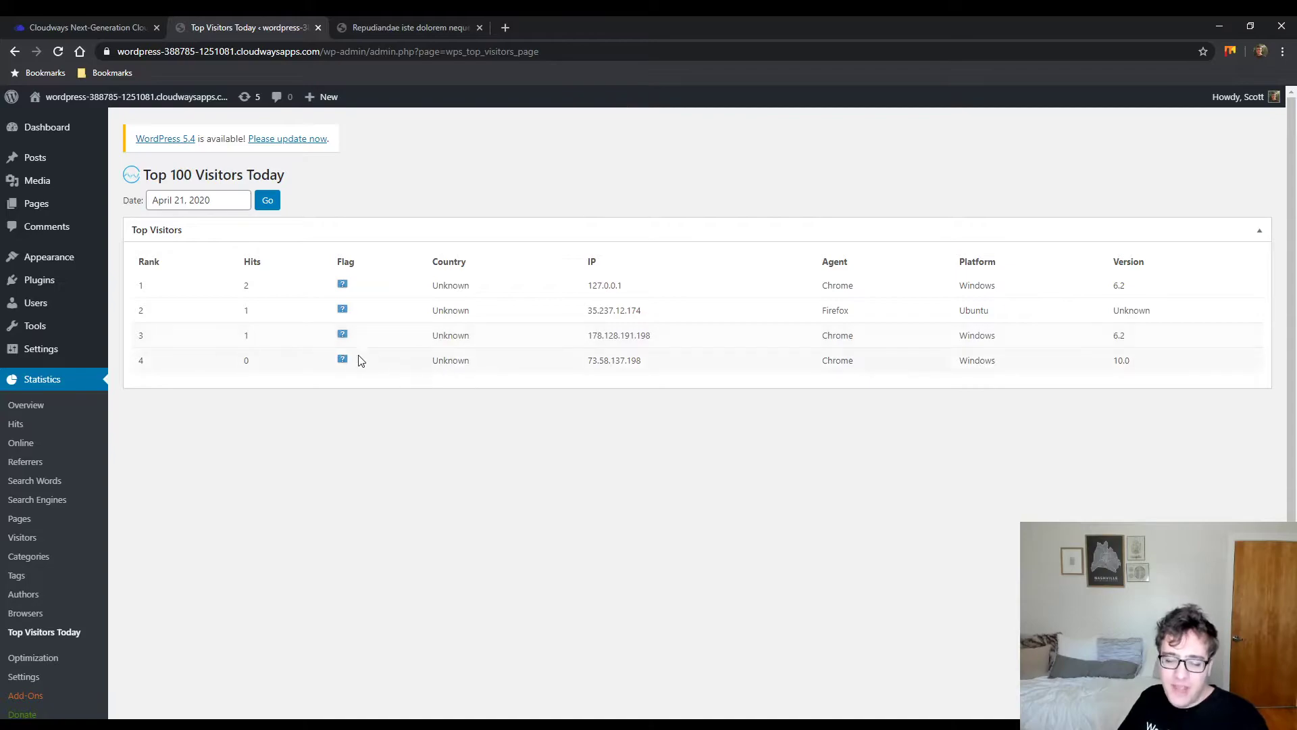
double_click(617, 329)
drag(615, 360, 613, 358)
double_click(613, 359)
click(1034, 365)
drag(958, 362, 1058, 368)
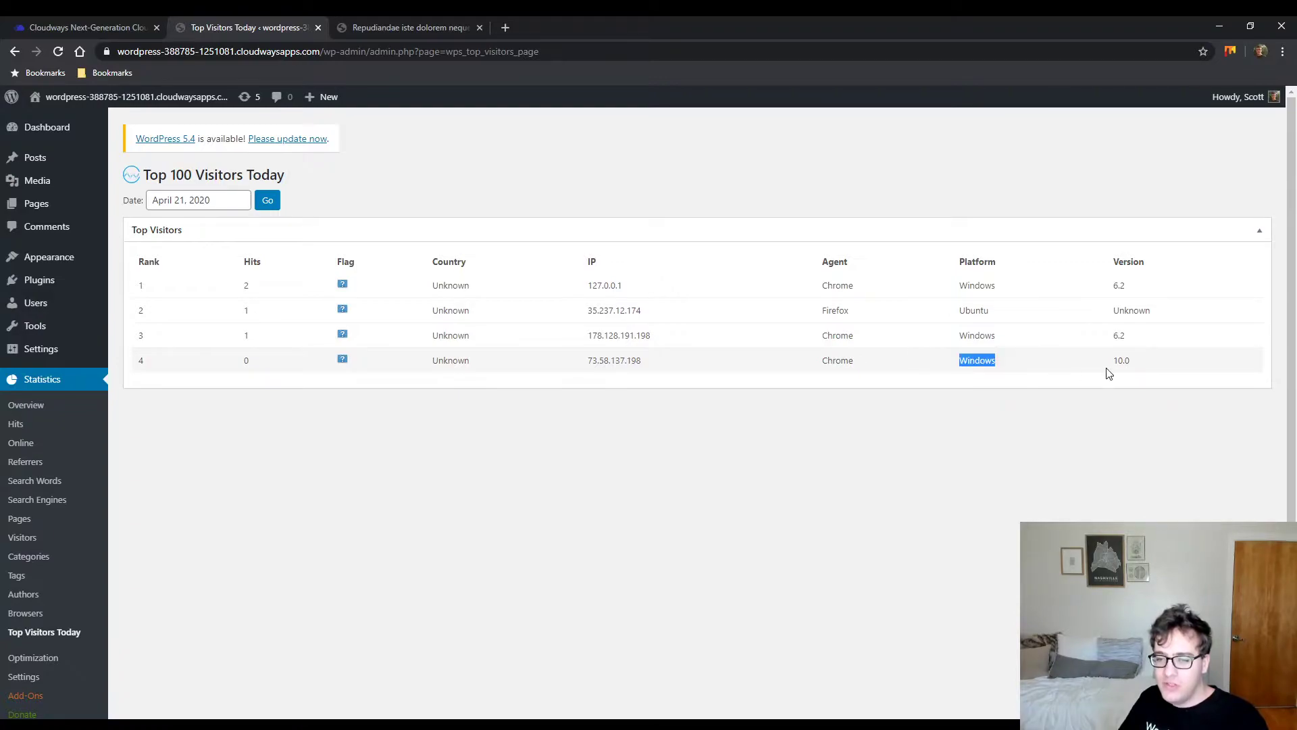
drag(1141, 358, 1018, 350)
click(1116, 338)
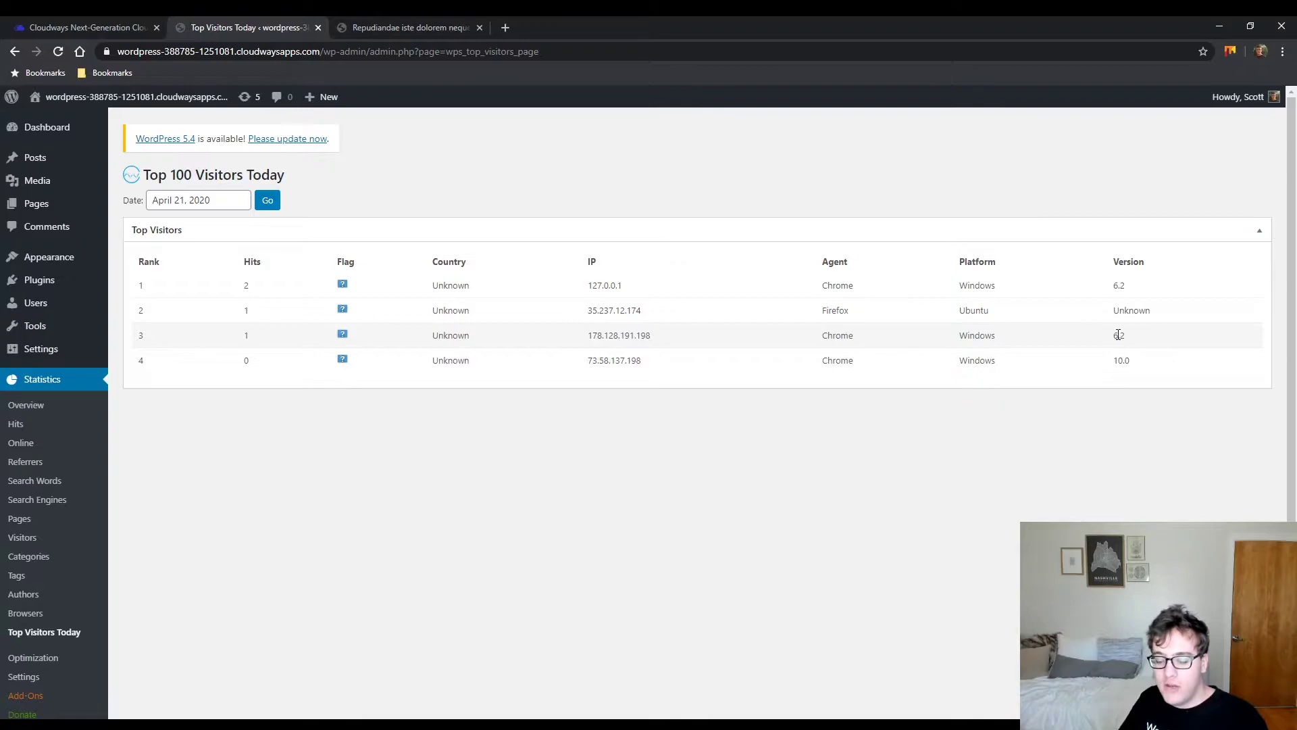
double_click(1118, 335)
click(1106, 338)
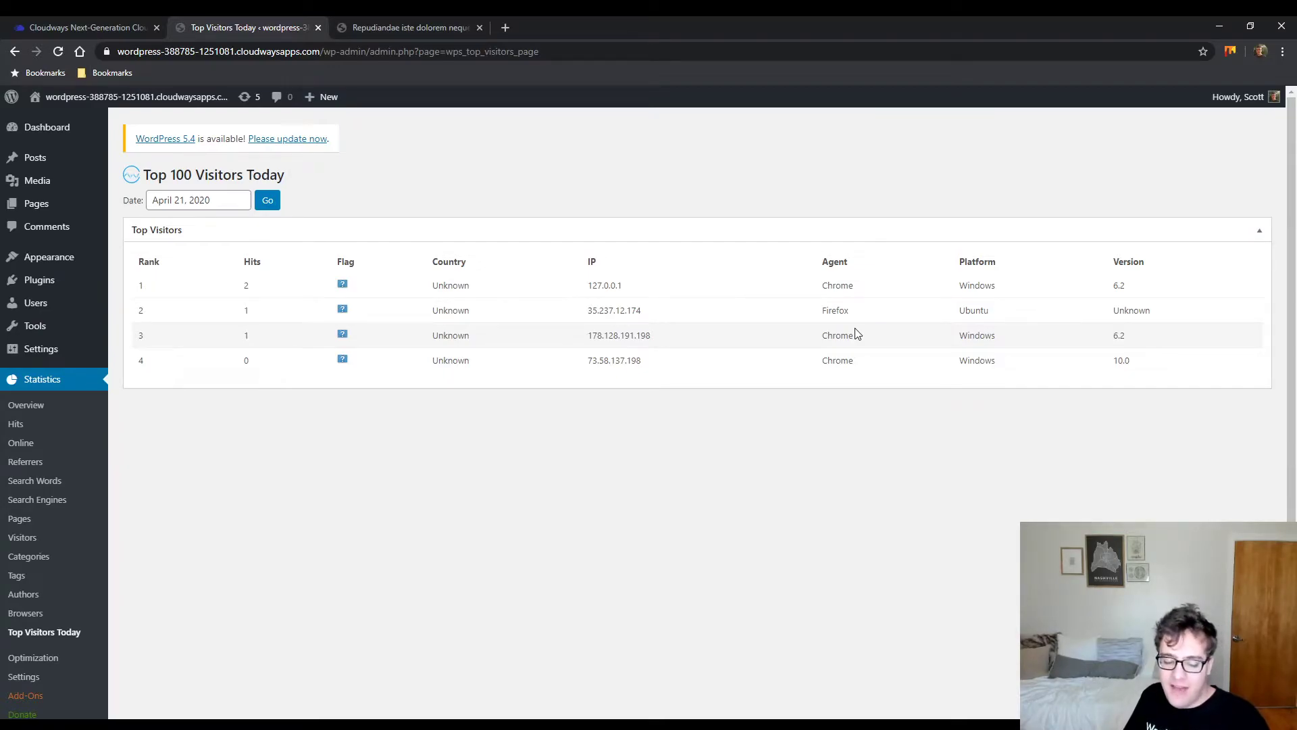
scroll(629, 474, down, 1)
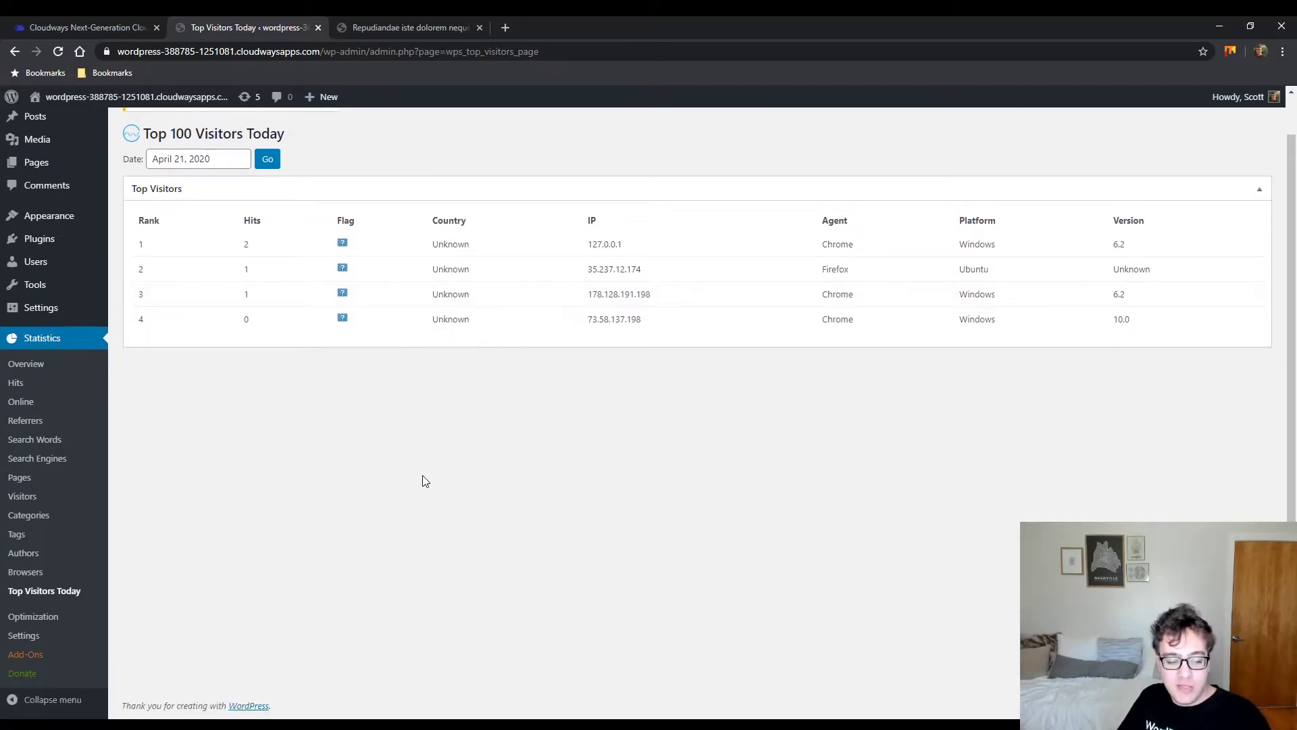
- Open the statistics Optimization page and review its Resources/Information section, including PHP memory usage, table row counts and version info
click(47, 617)
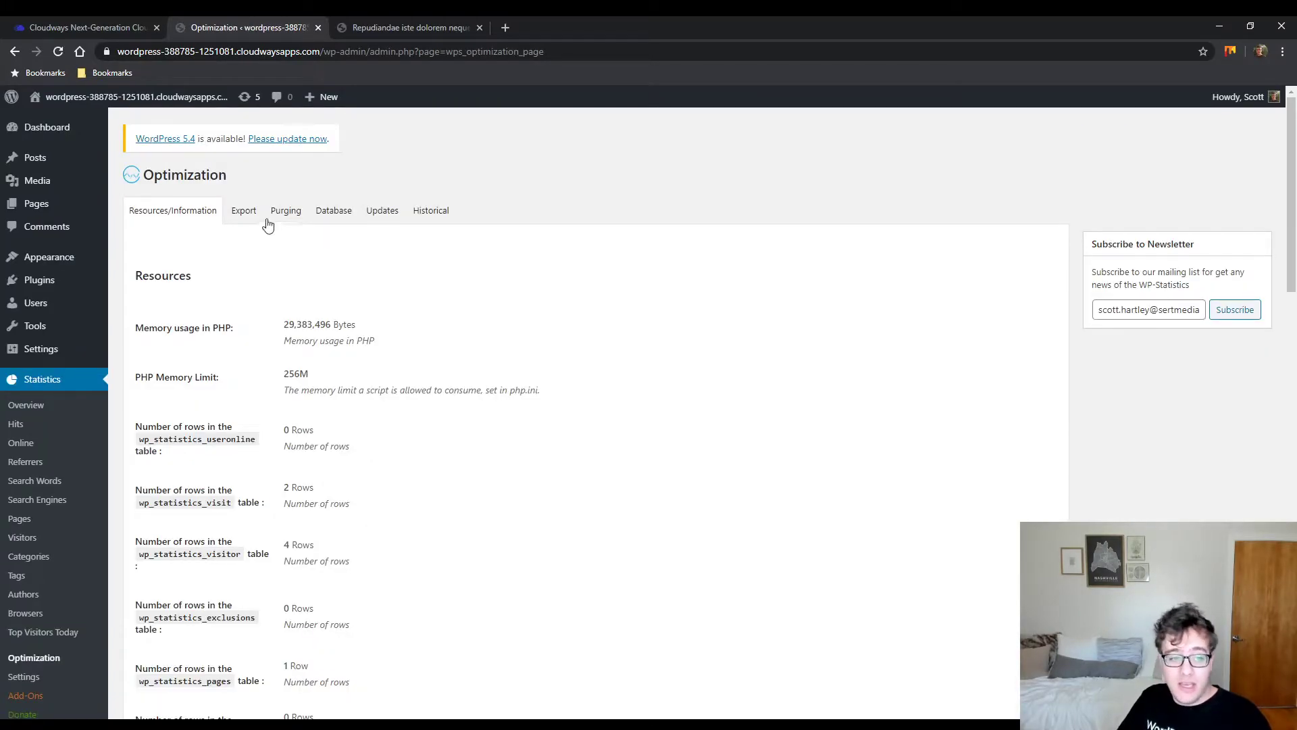
click(245, 216)
click(183, 220)
scroll(200, 454, down, 7)
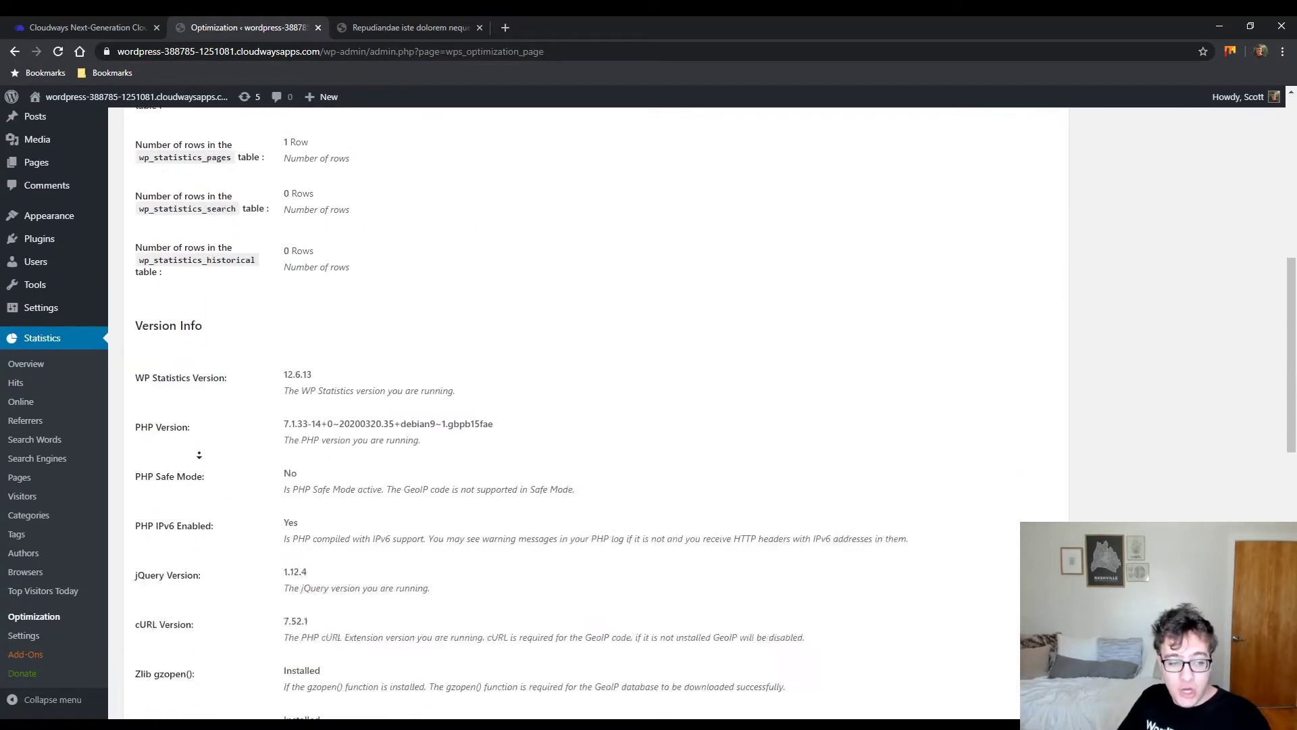
scroll(199, 455, down, 5)
scroll(217, 507, up, 15)
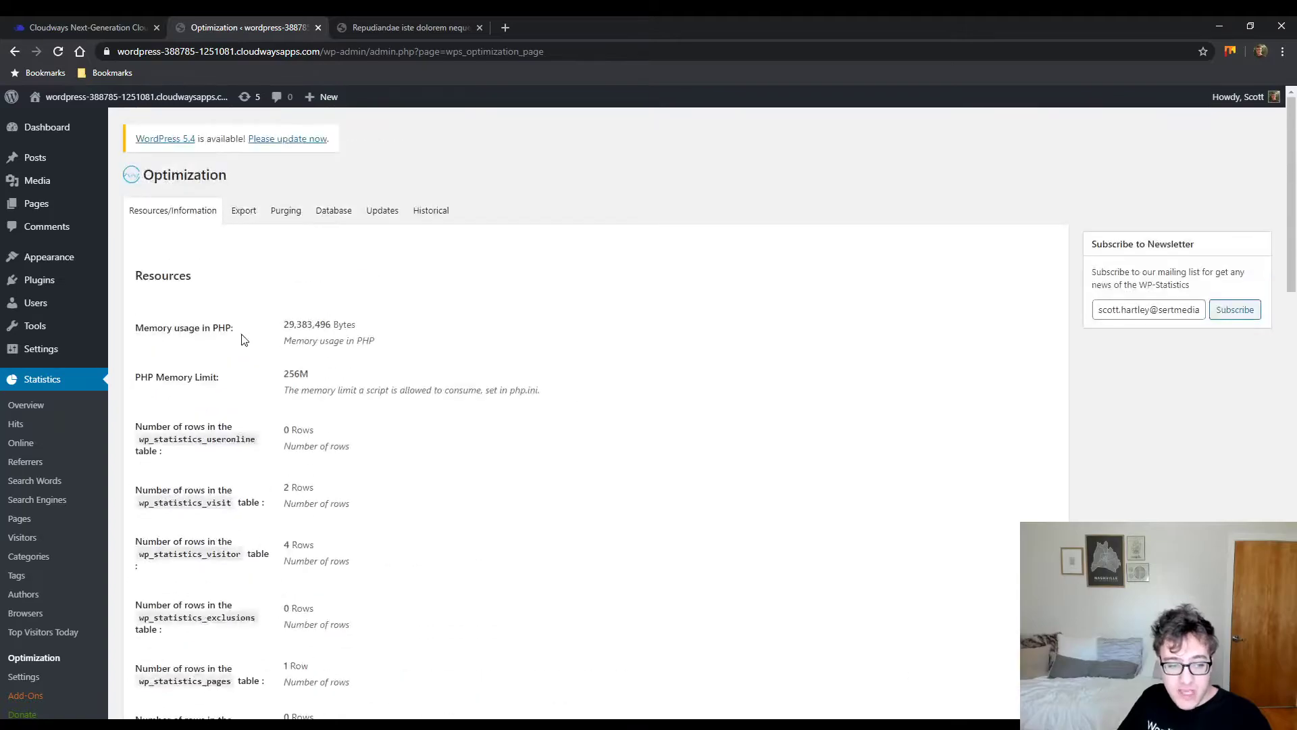
drag(289, 323, 338, 323)
click(287, 347)
scroll(322, 381, down, 2)
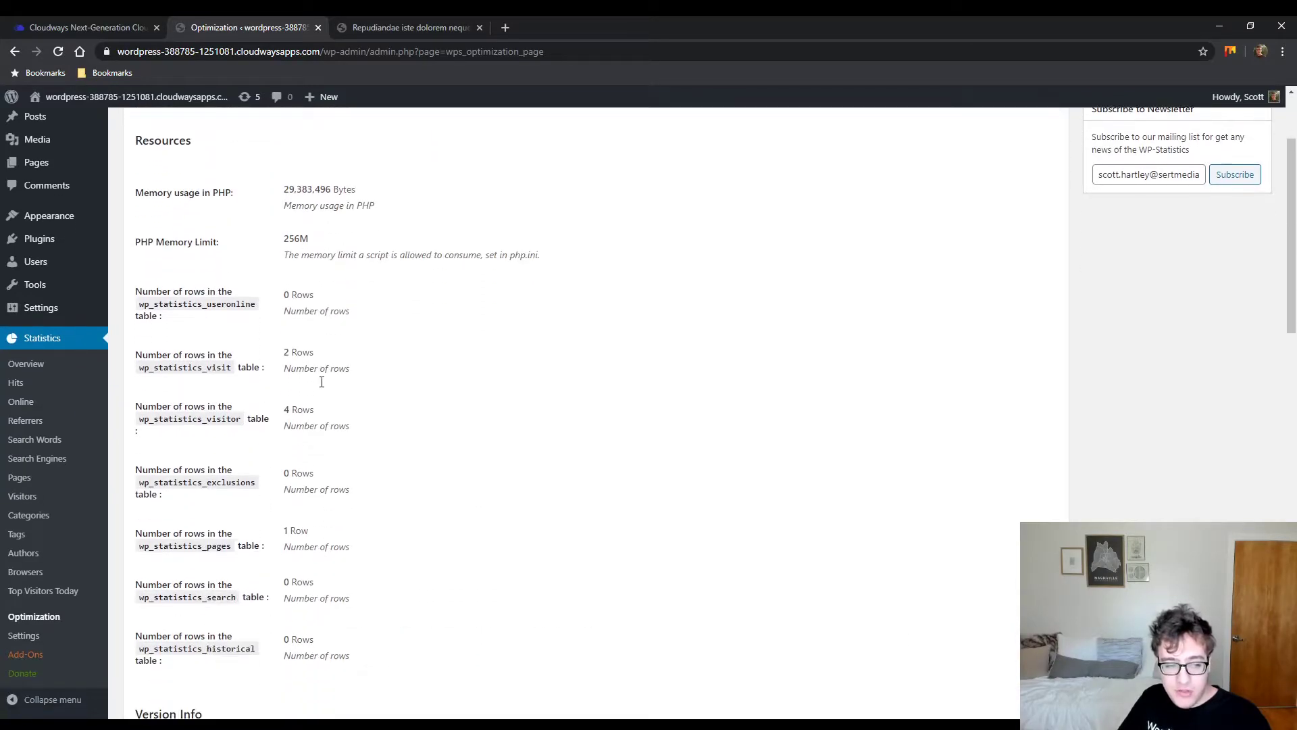
scroll(324, 419, down, 2)
scroll(328, 351, up, 4)
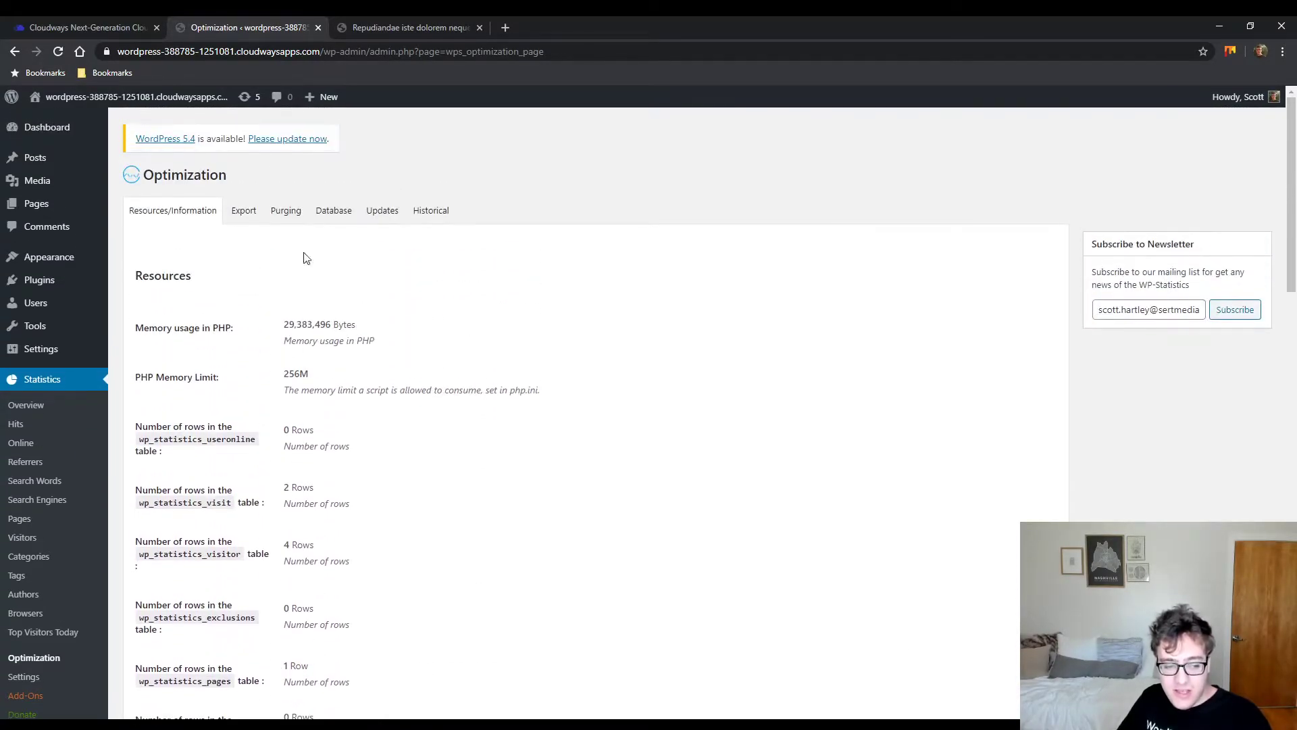
- View the Optimization page's Export options, and review the Purging options for emptying tables, purging old records and deleting user agent types
click(249, 216)
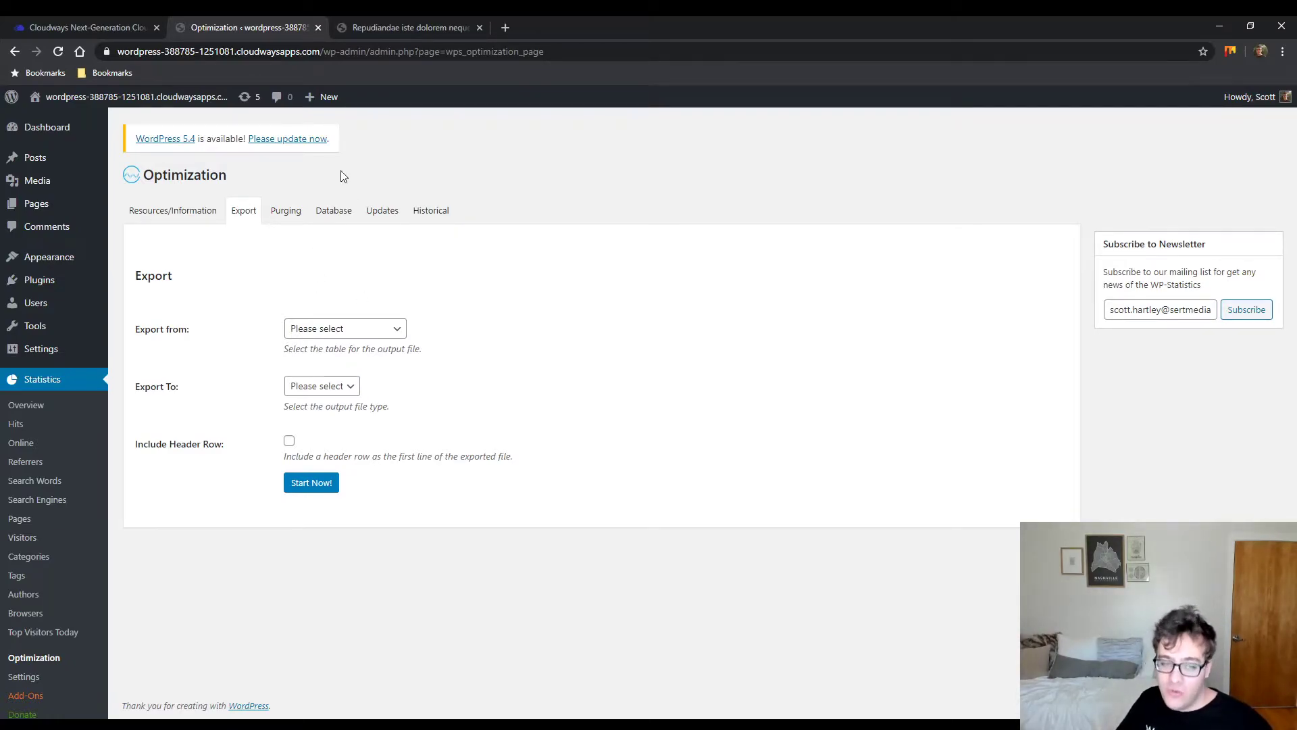
click(285, 212)
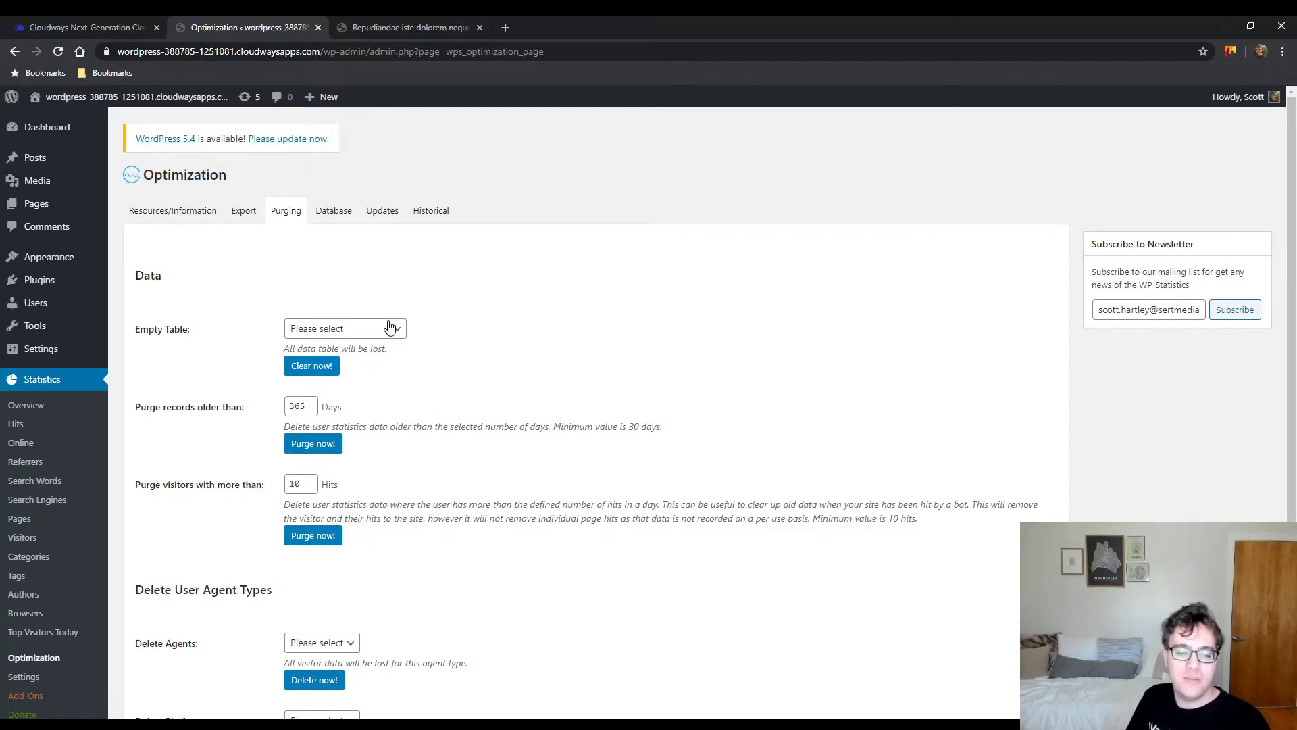
scroll(490, 298, down, 3)
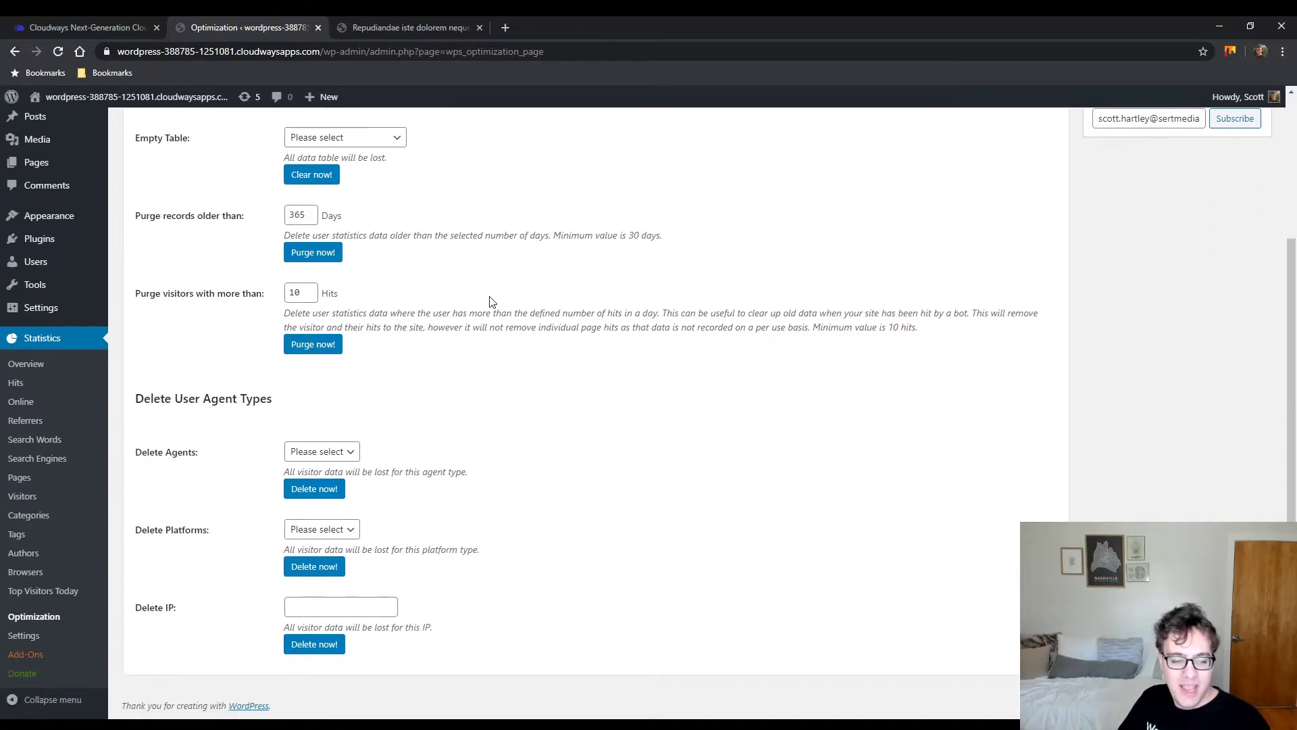
click(337, 453)
click(411, 438)
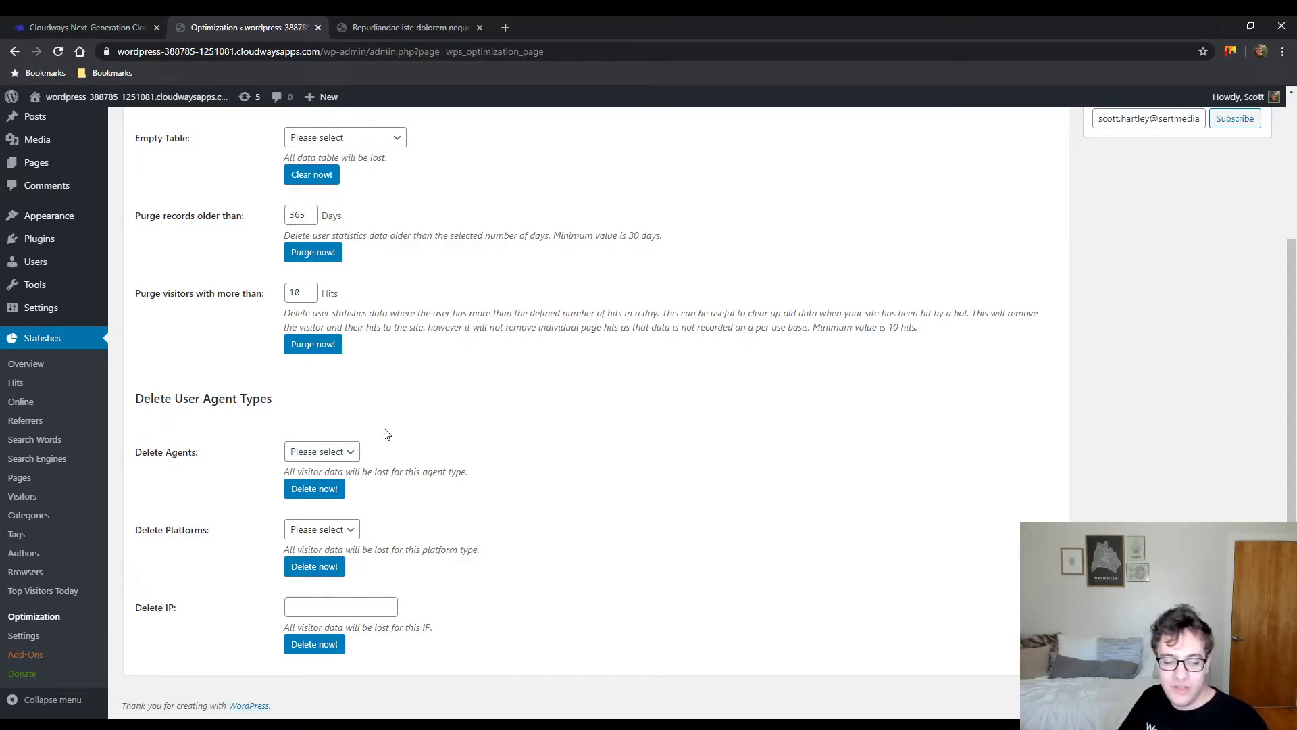
scroll(383, 385, up, 3)
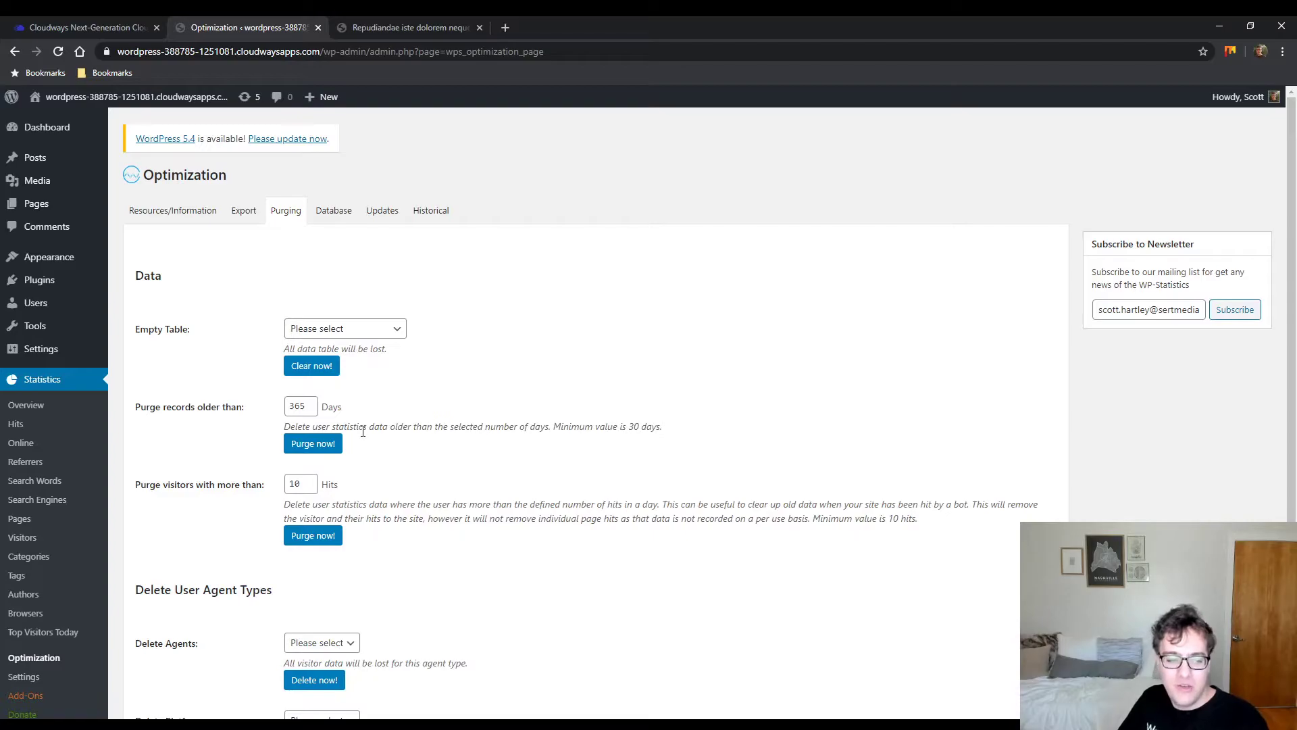
drag(251, 408, 177, 410)
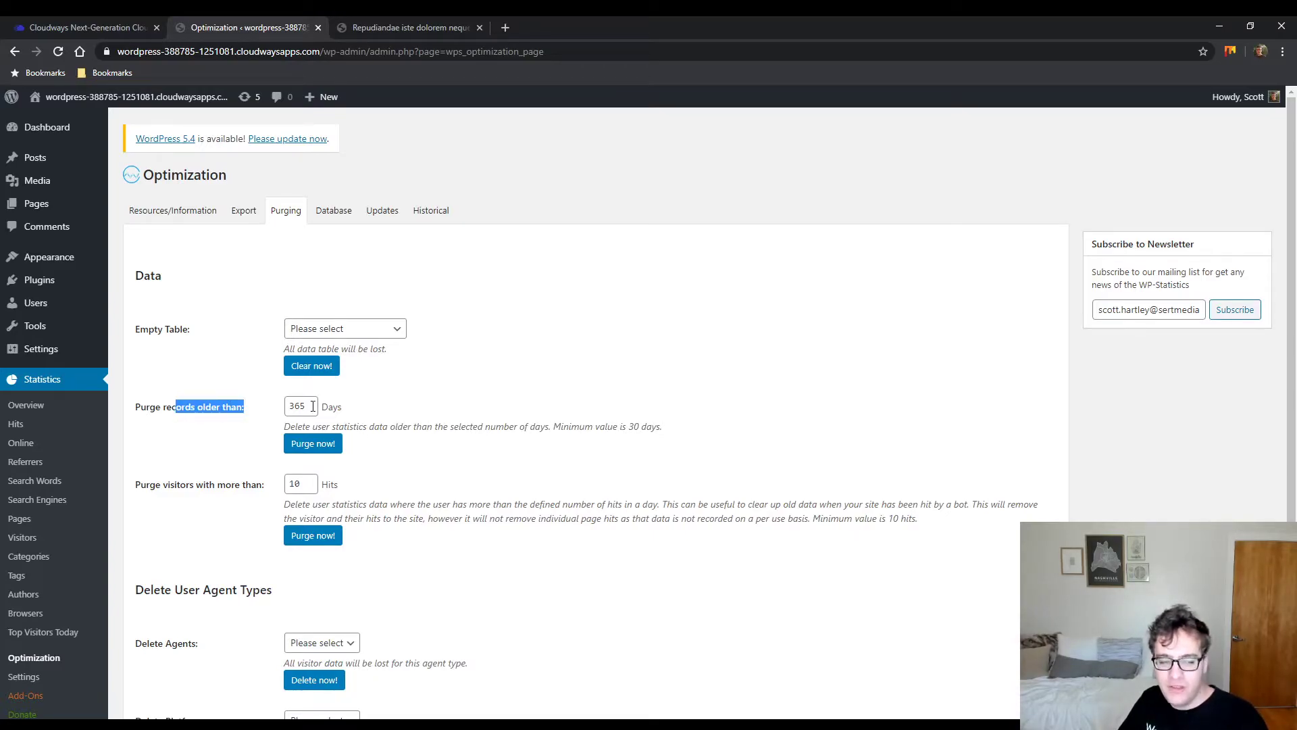
key(Tab)
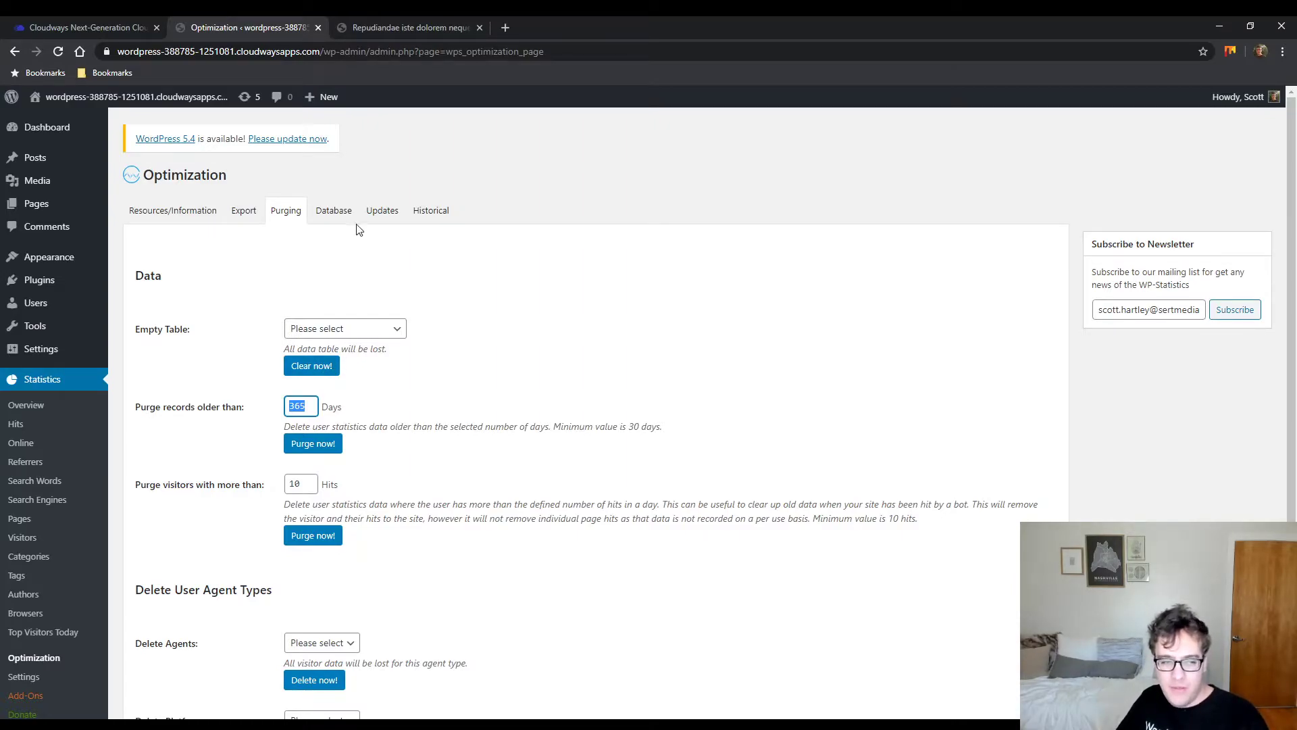
- View the Database setup options, and review the Updates options for GeoIP countries and hashing IP addresses
click(337, 213)
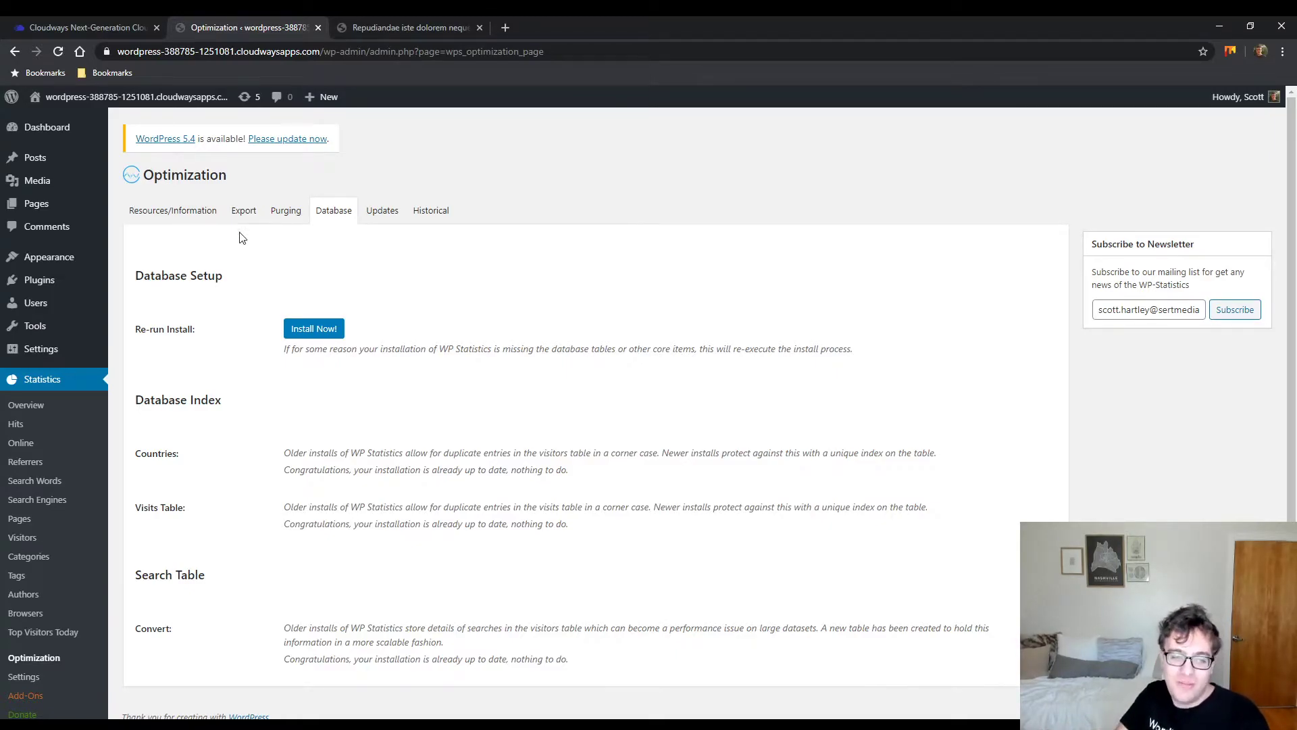
click(368, 214)
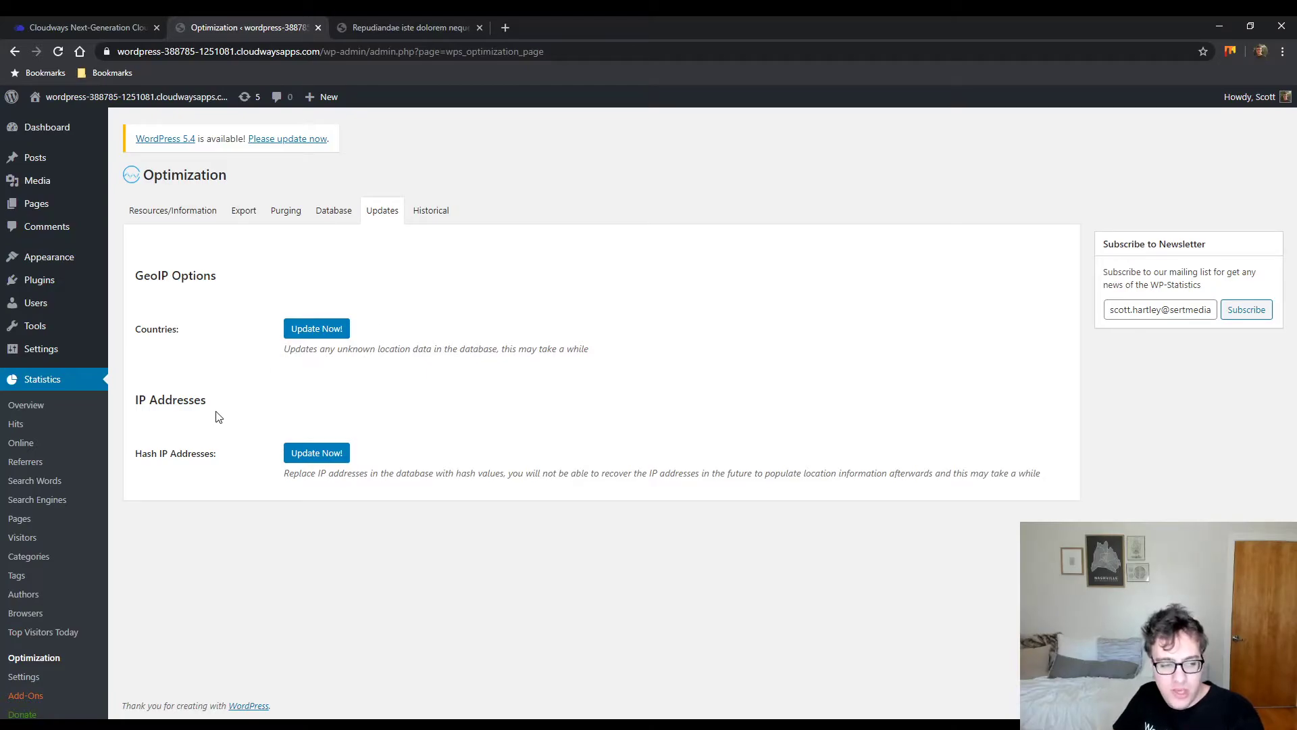
drag(307, 473, 585, 473)
click(582, 472)
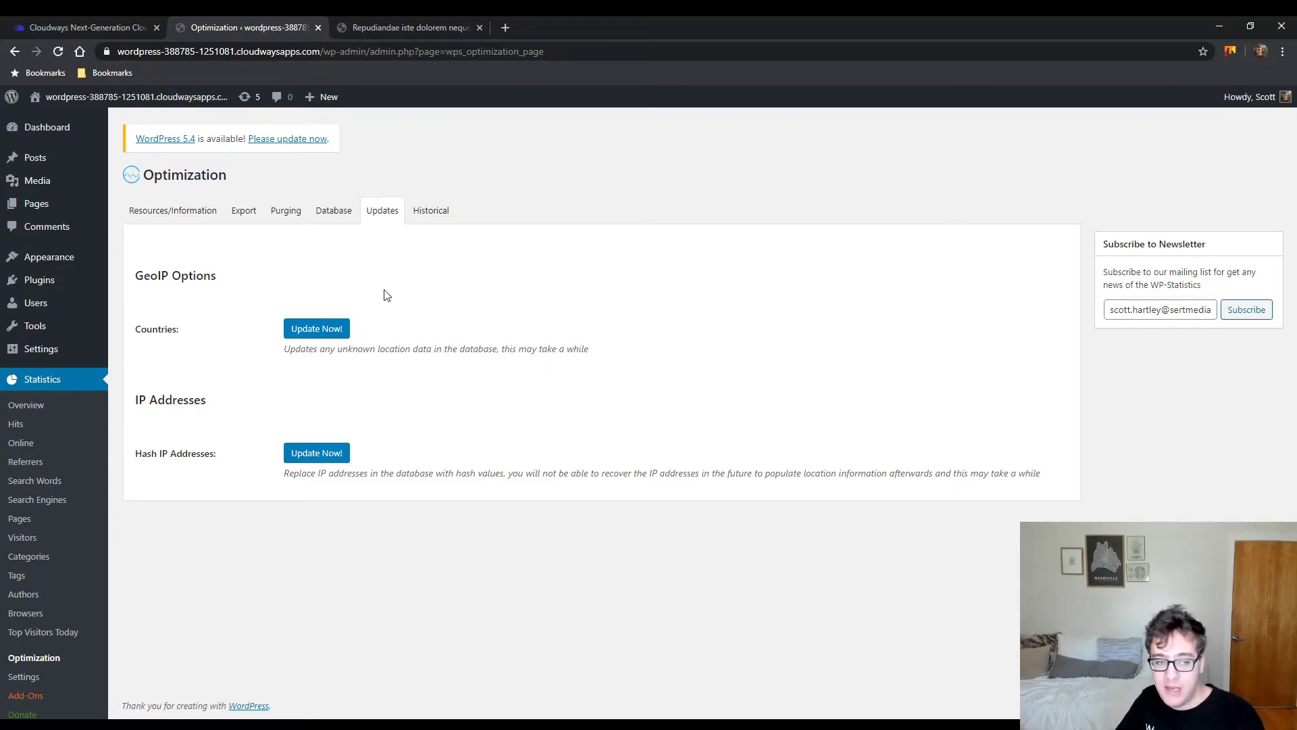
- Compare the Historical values for visitors and visits with the GeoIP and IP address Updates options
click(423, 213)
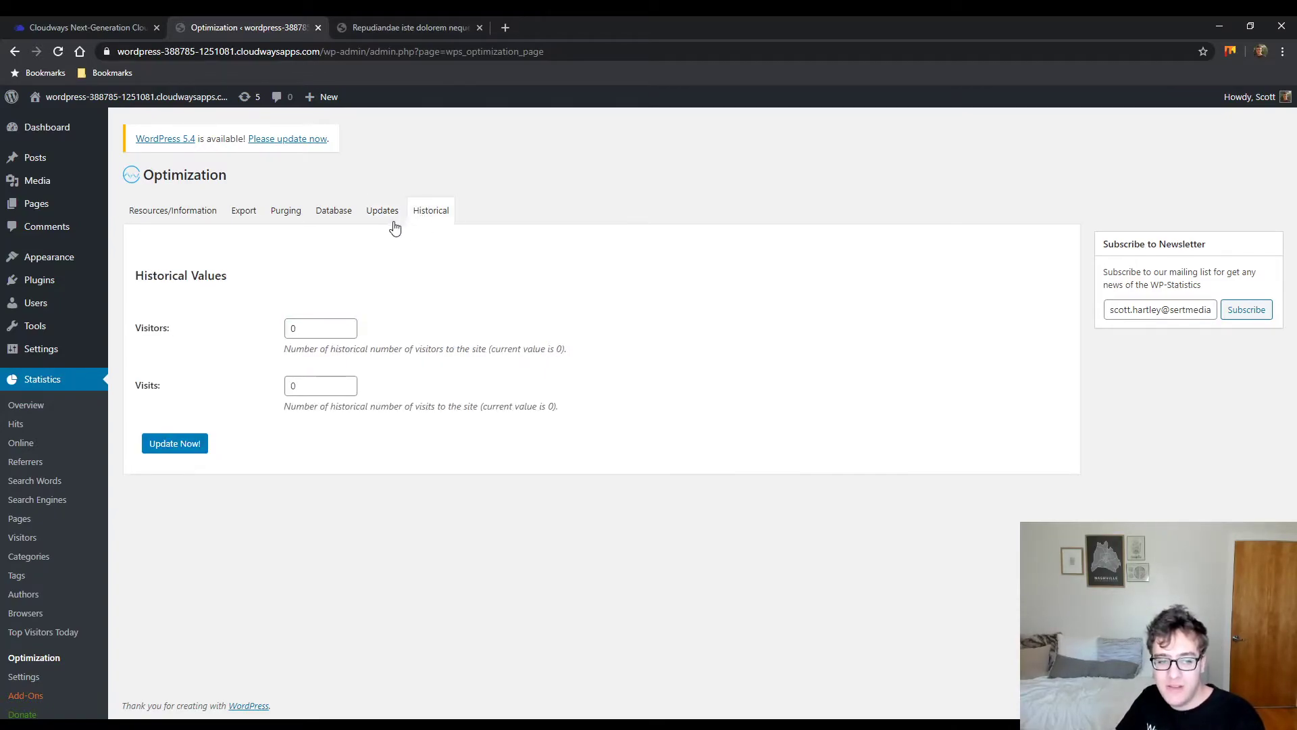
click(364, 213)
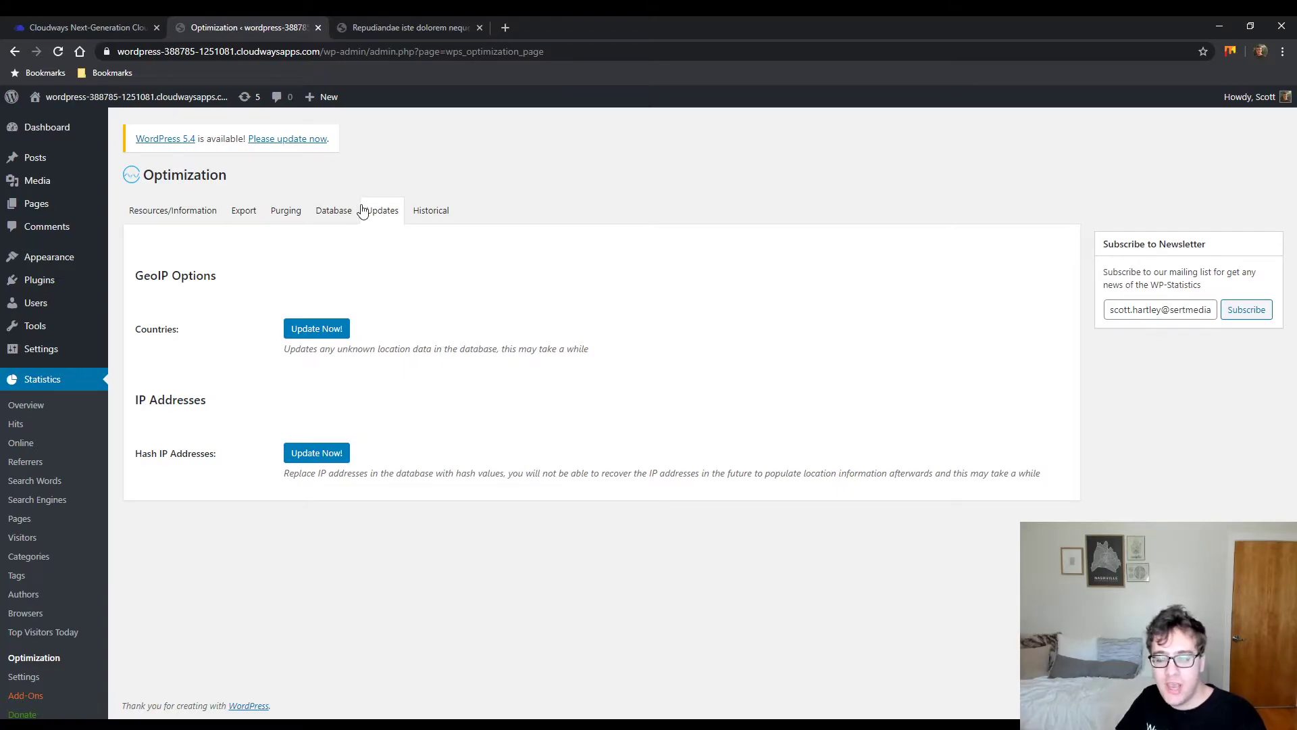
click(183, 212)
click(368, 215)
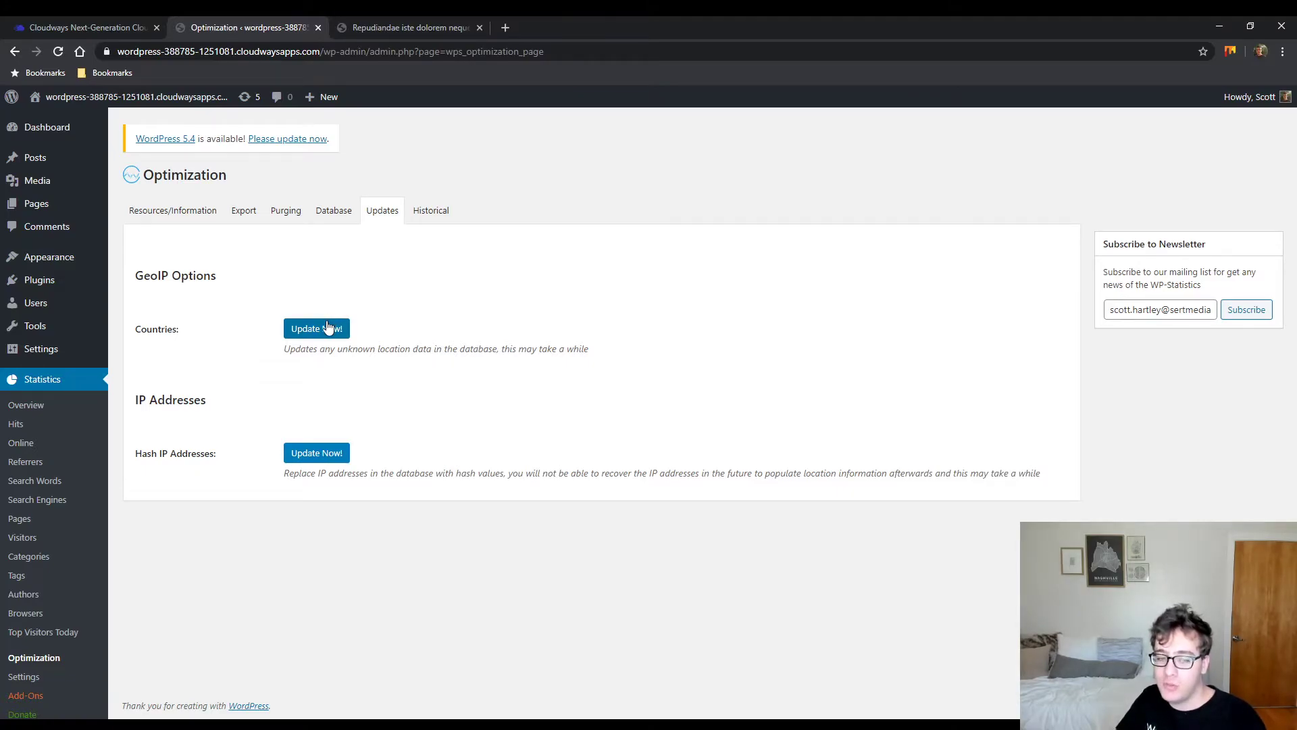
click(427, 222)
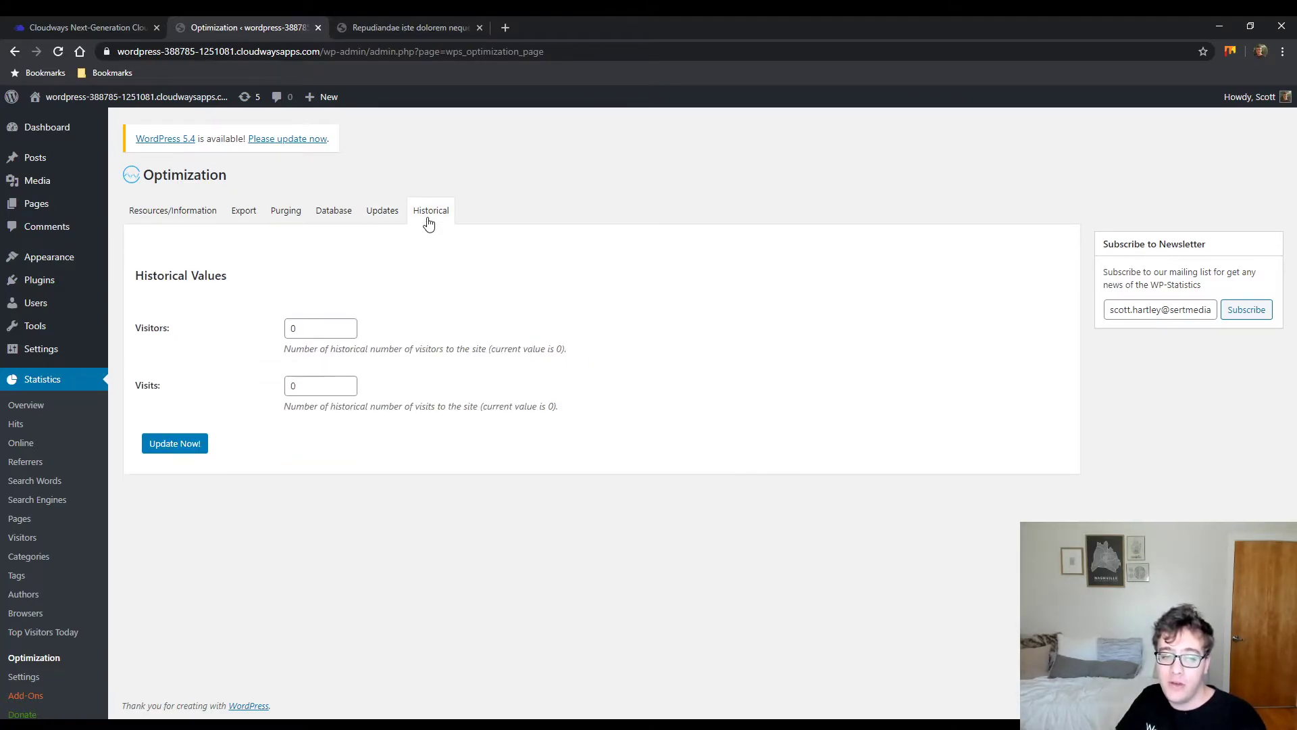
click(383, 219)
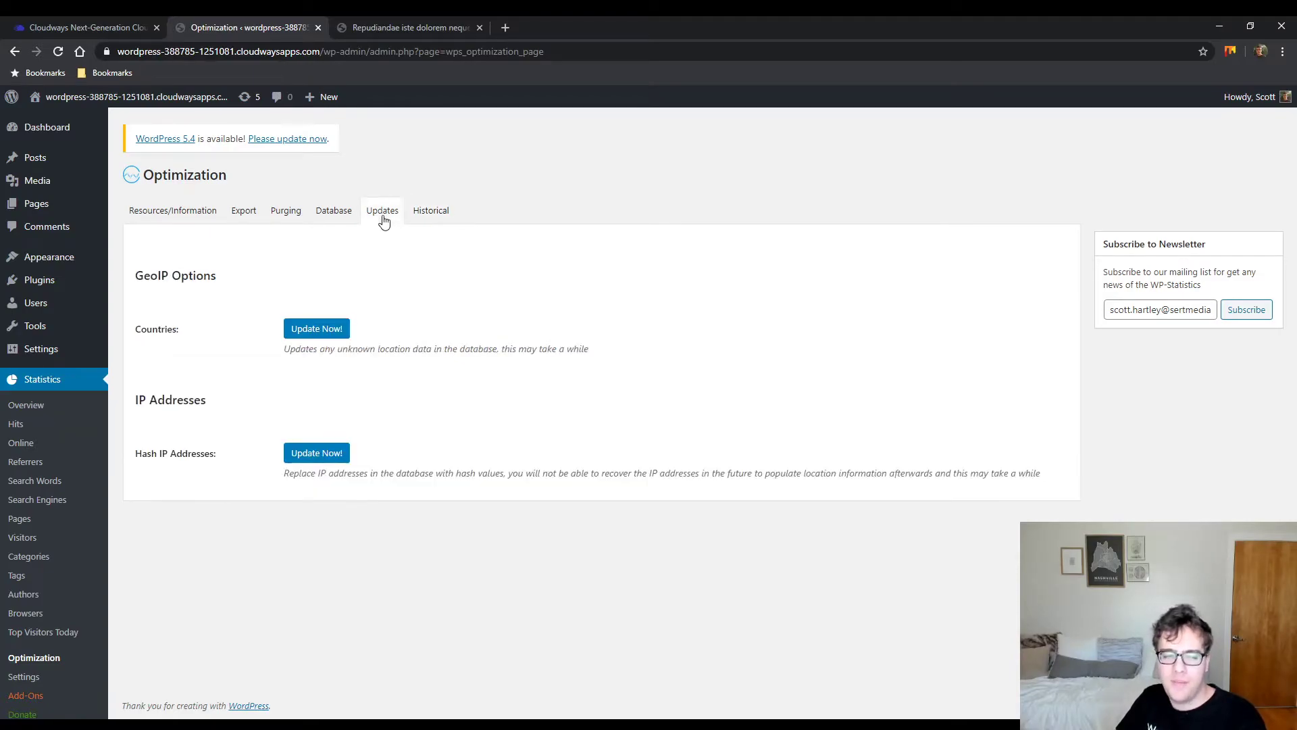
click(428, 217)
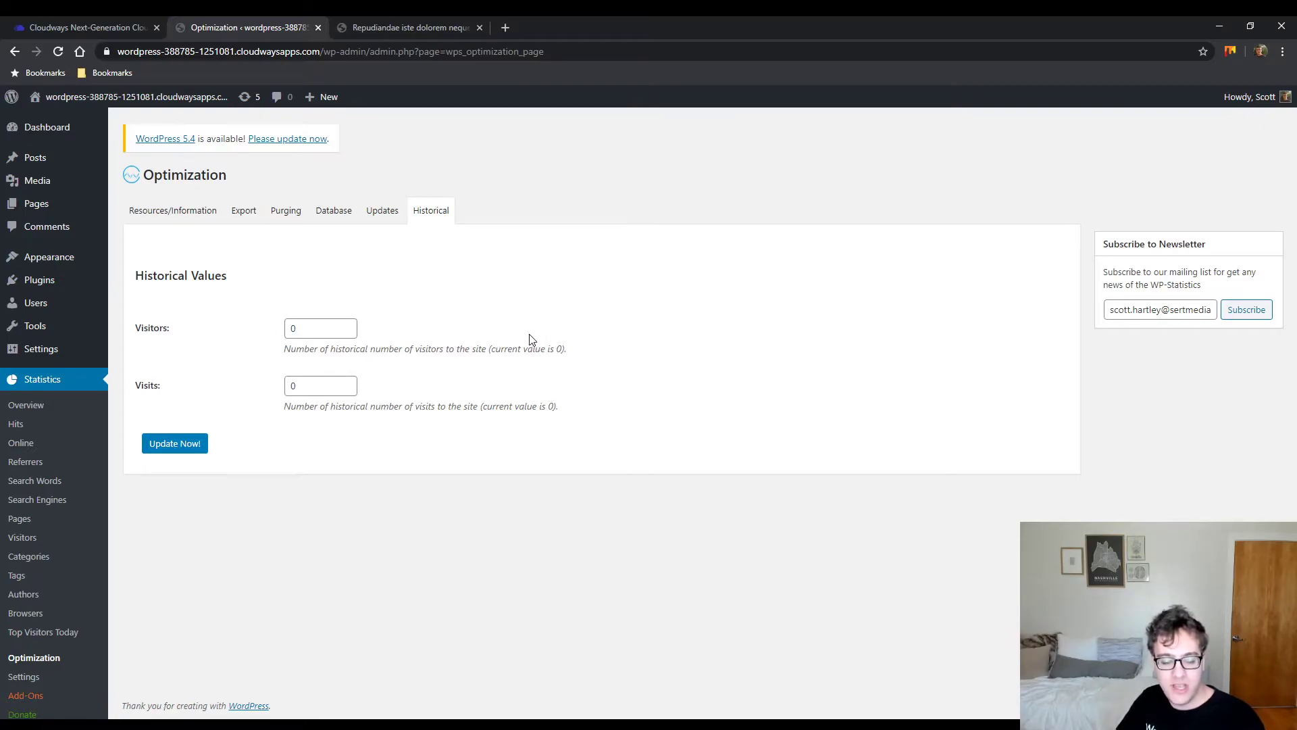
- Submit the historical visitors and visits values as 0, and review the version, file and client information
click(175, 443)
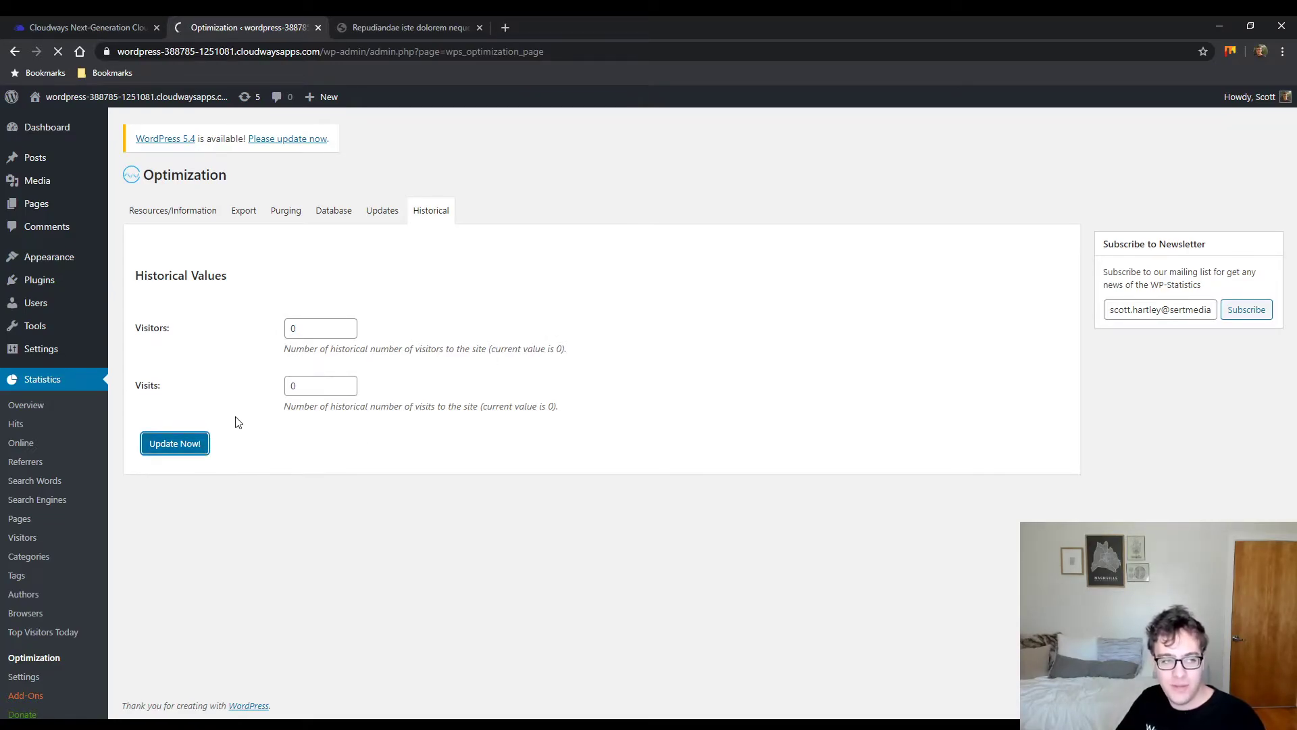
scroll(315, 355, down, 7)
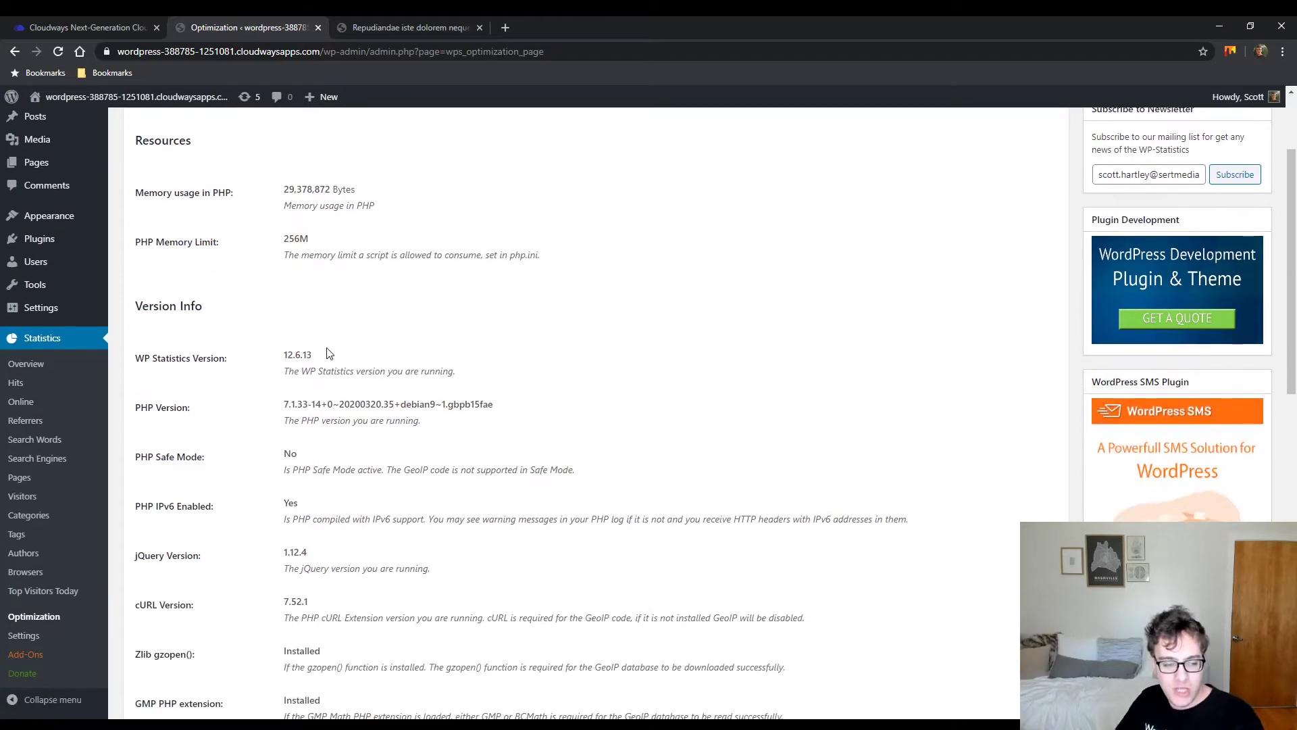
scroll(314, 354, down, 2)
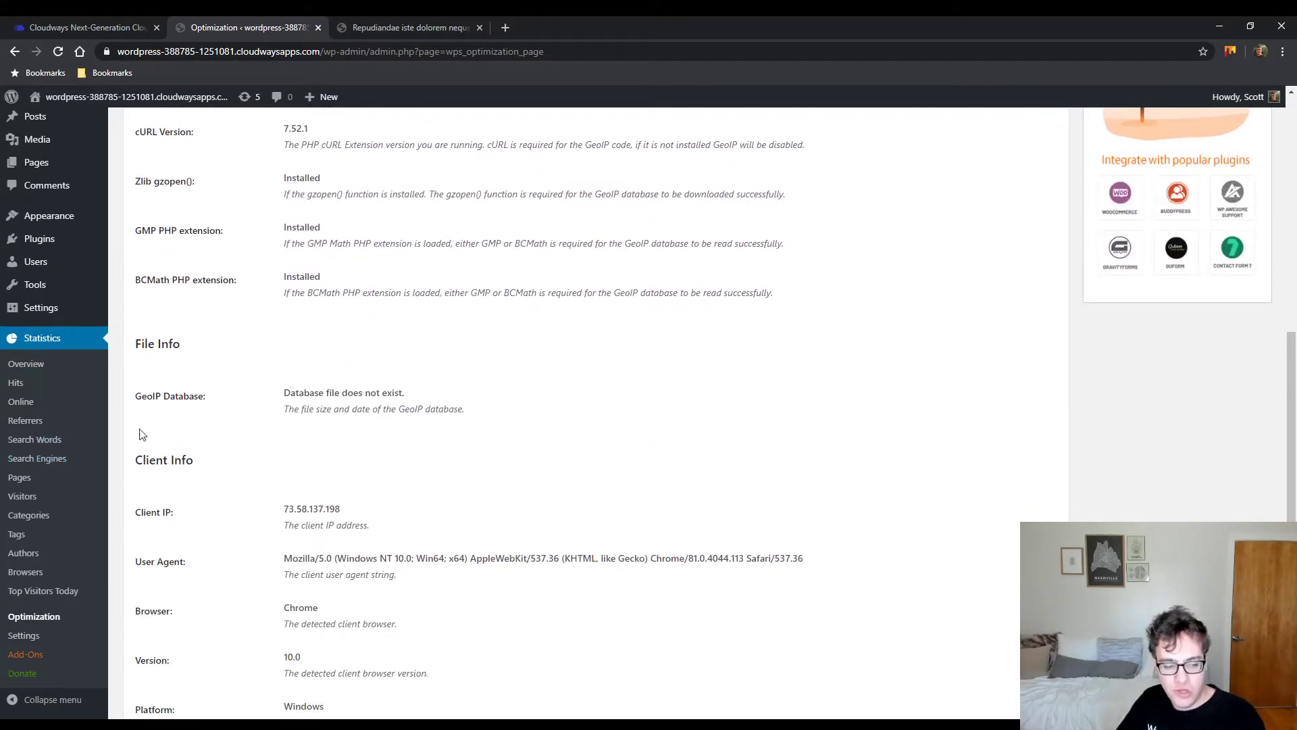
- Open the WP Statistics plugin's Settings page on its general options
click(24, 636)
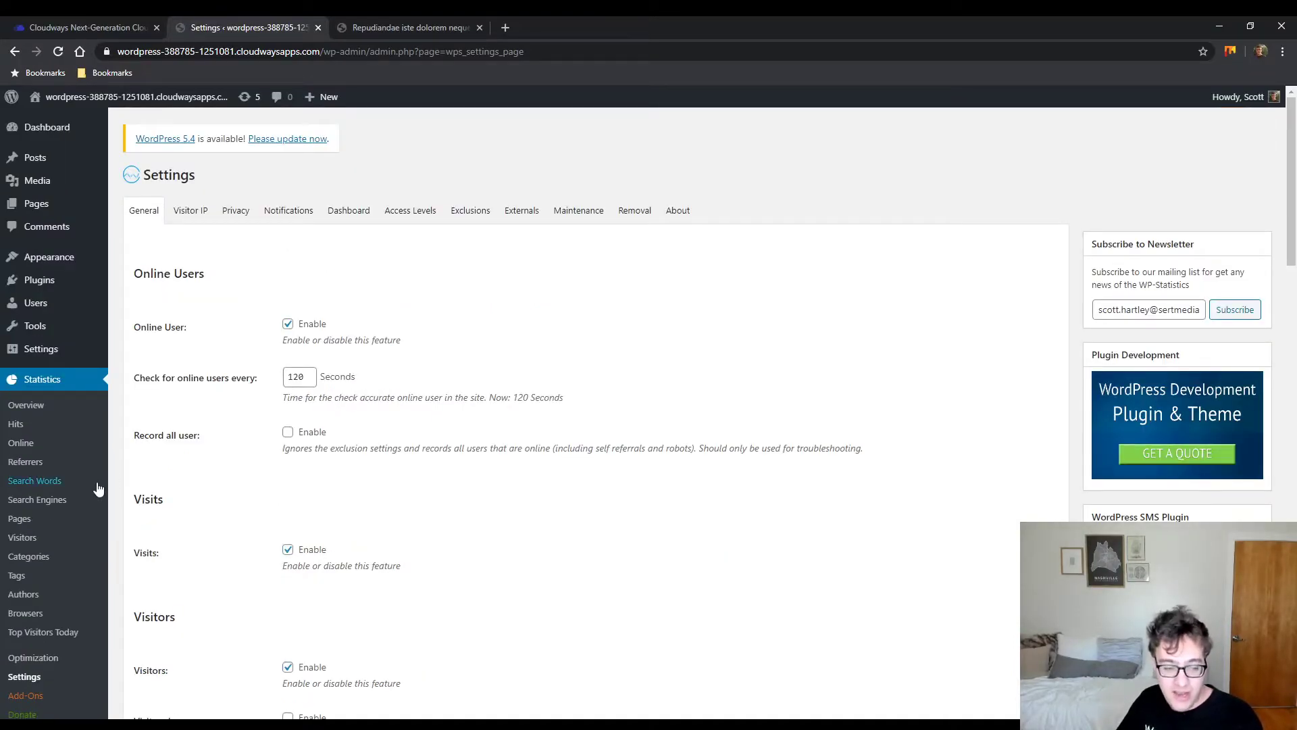
- Skim the general settings for online users, visits, visitors, and pages and posts
scroll(130, 465, down, 2)
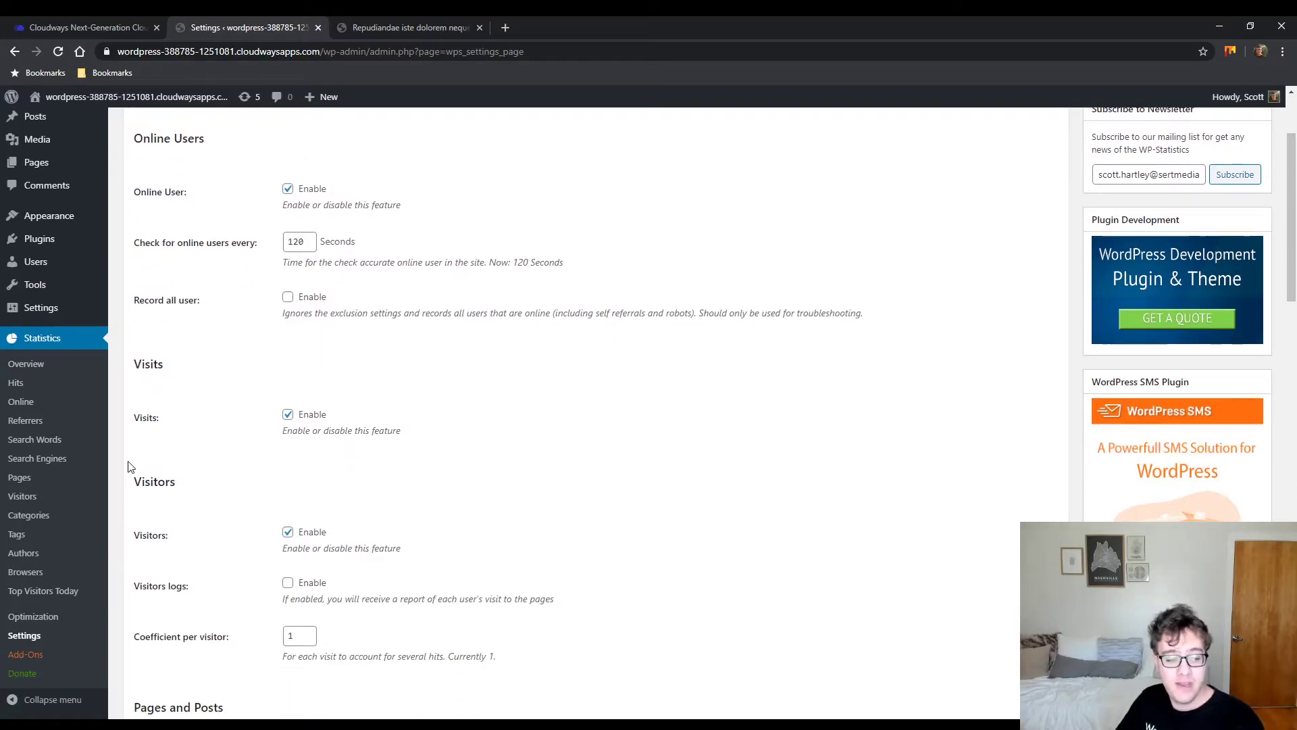
scroll(131, 467, down, 2)
scroll(132, 465, down, 1)
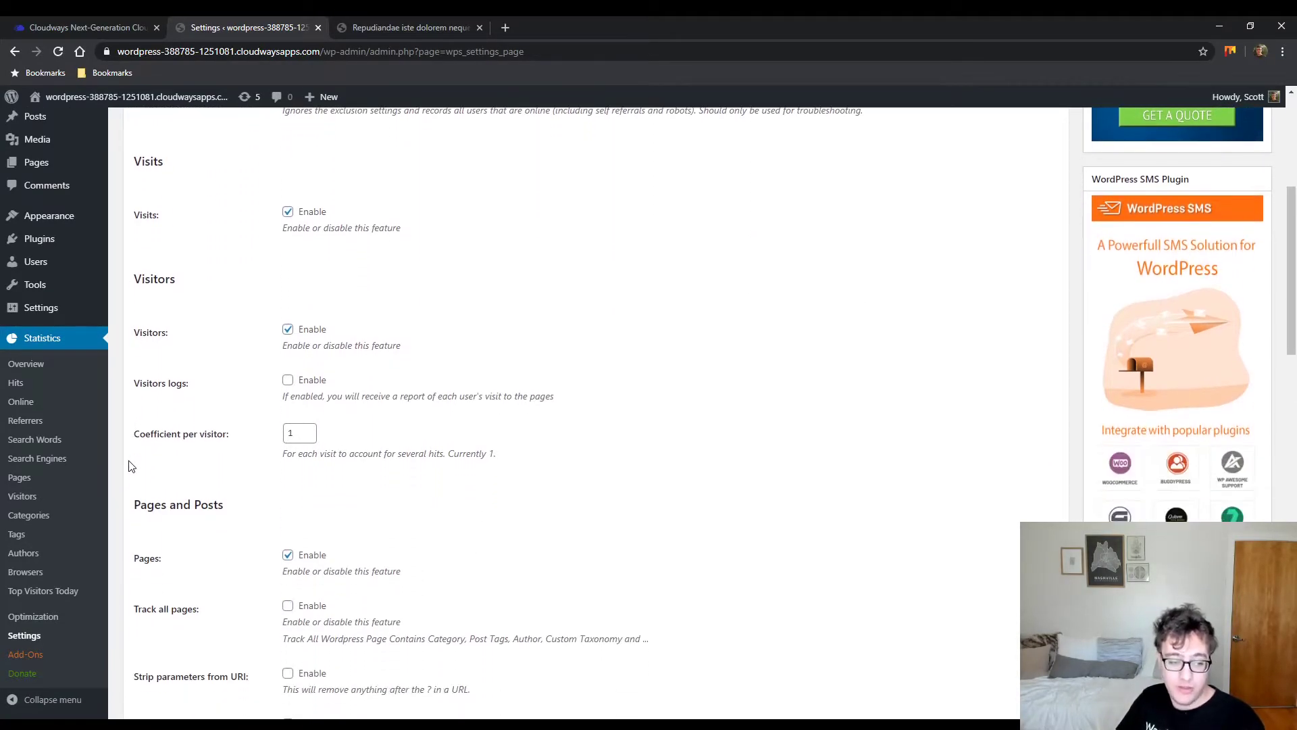
scroll(131, 459, up, 5)
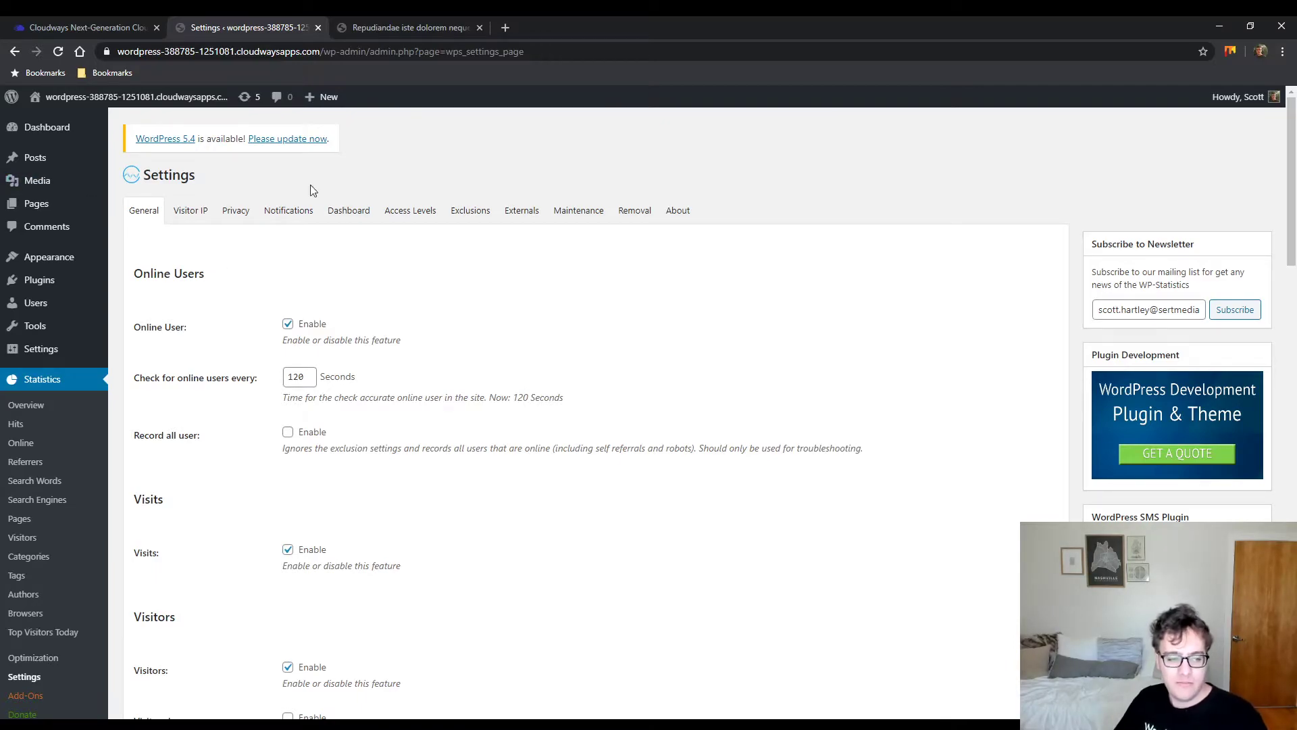
- Examine the online user check interval, the Record all user option, and the Visits and Visitors options
drag(308, 380, 267, 378)
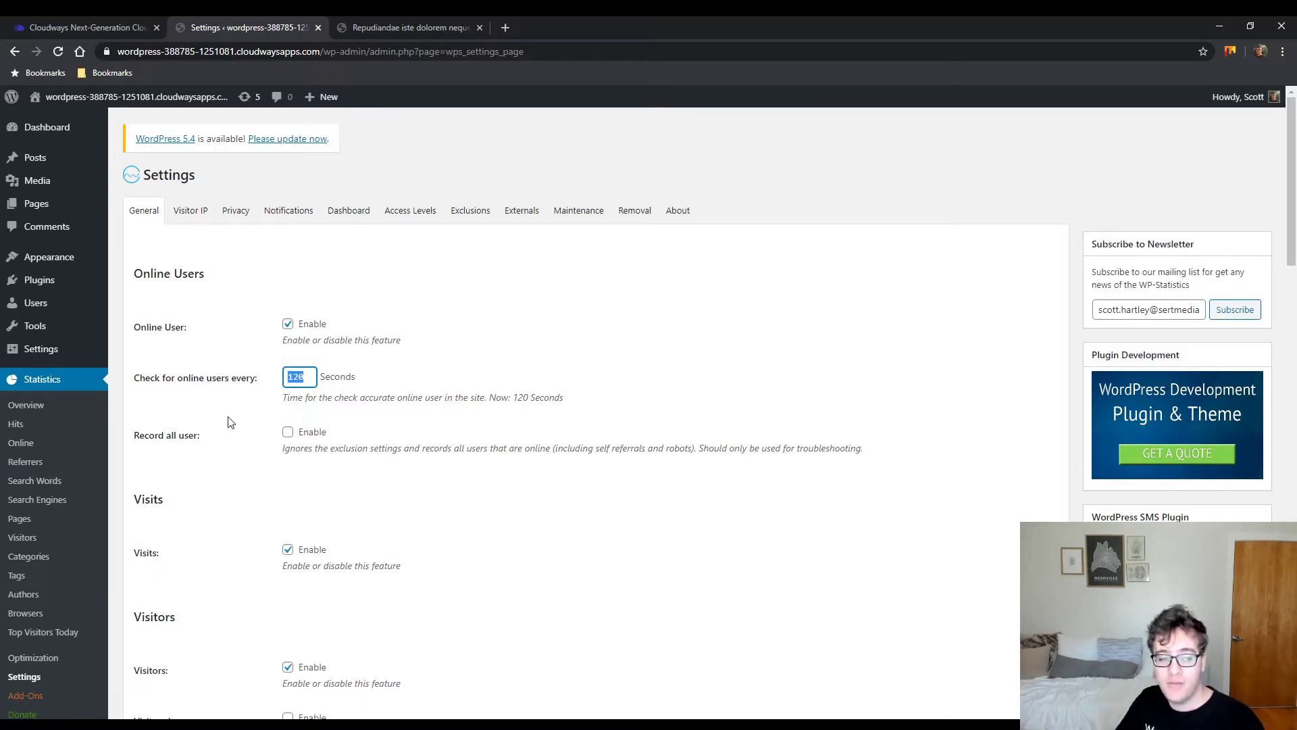
mouse_move(160, 101)
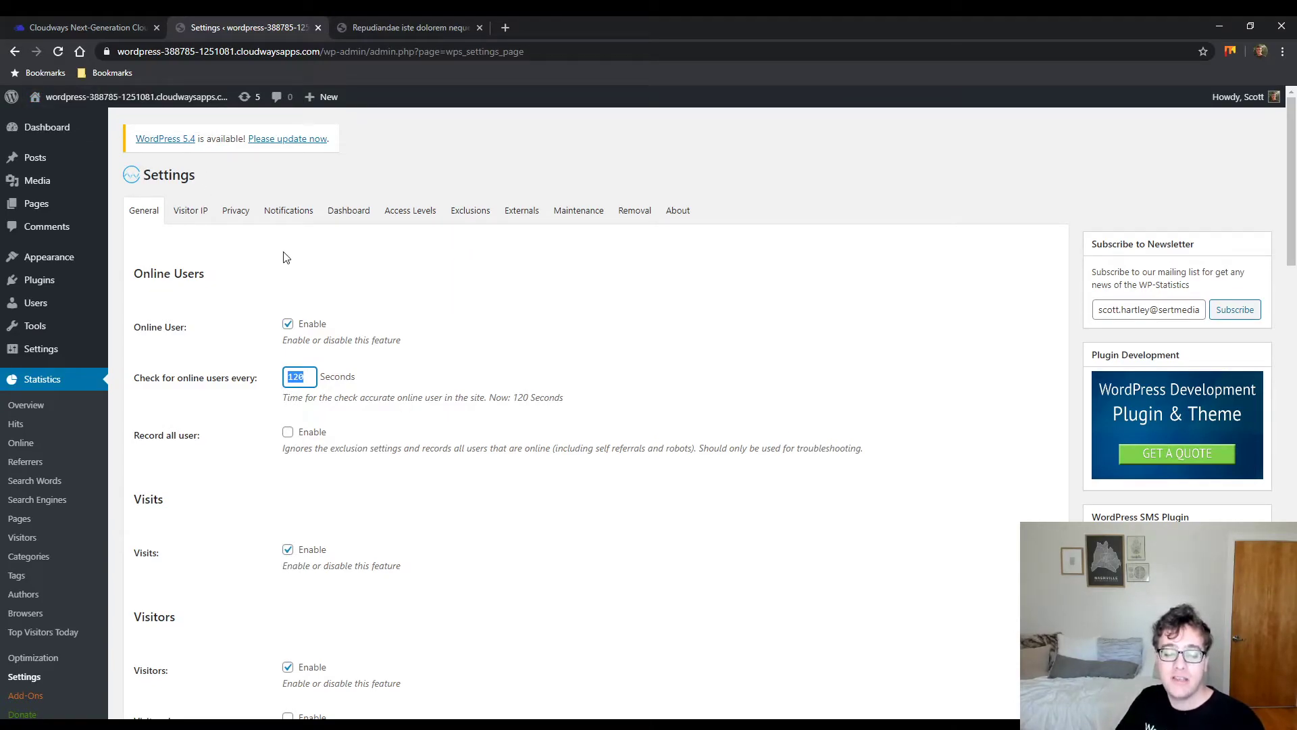
scroll(295, 277, down, 1)
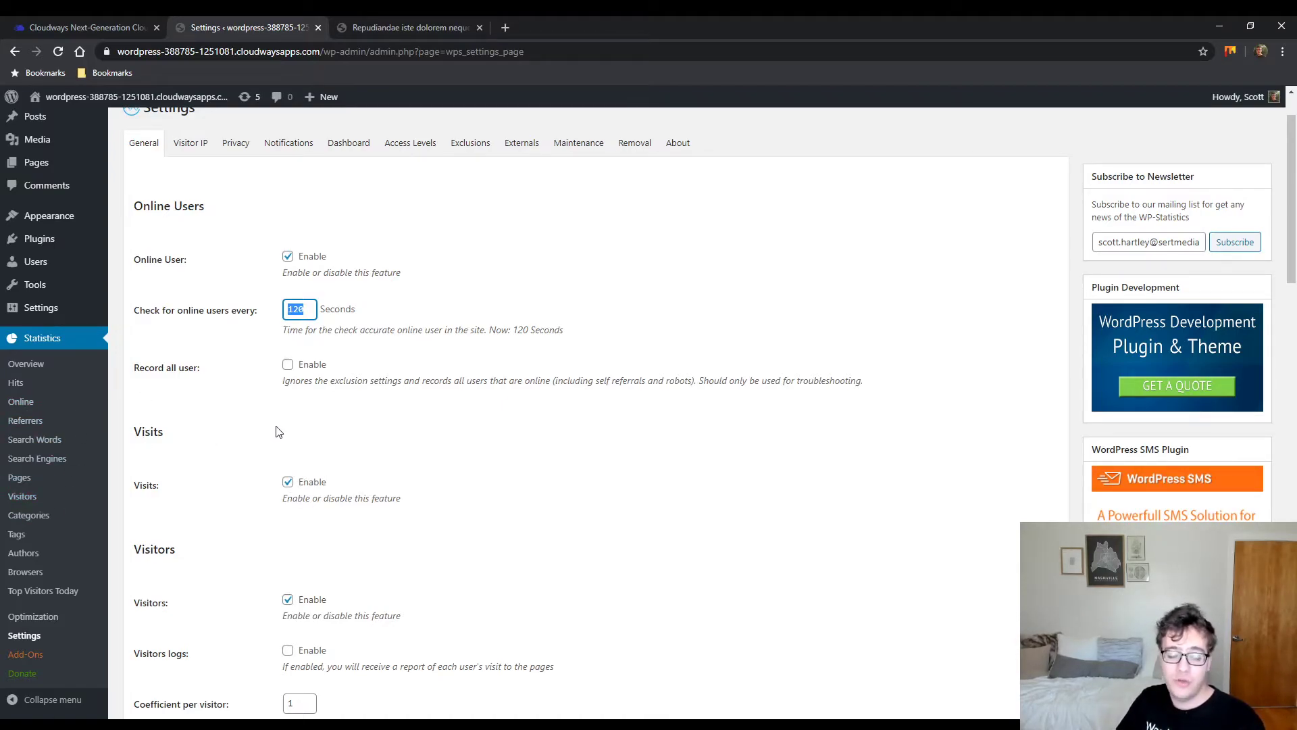
scroll(273, 430, down, 4)
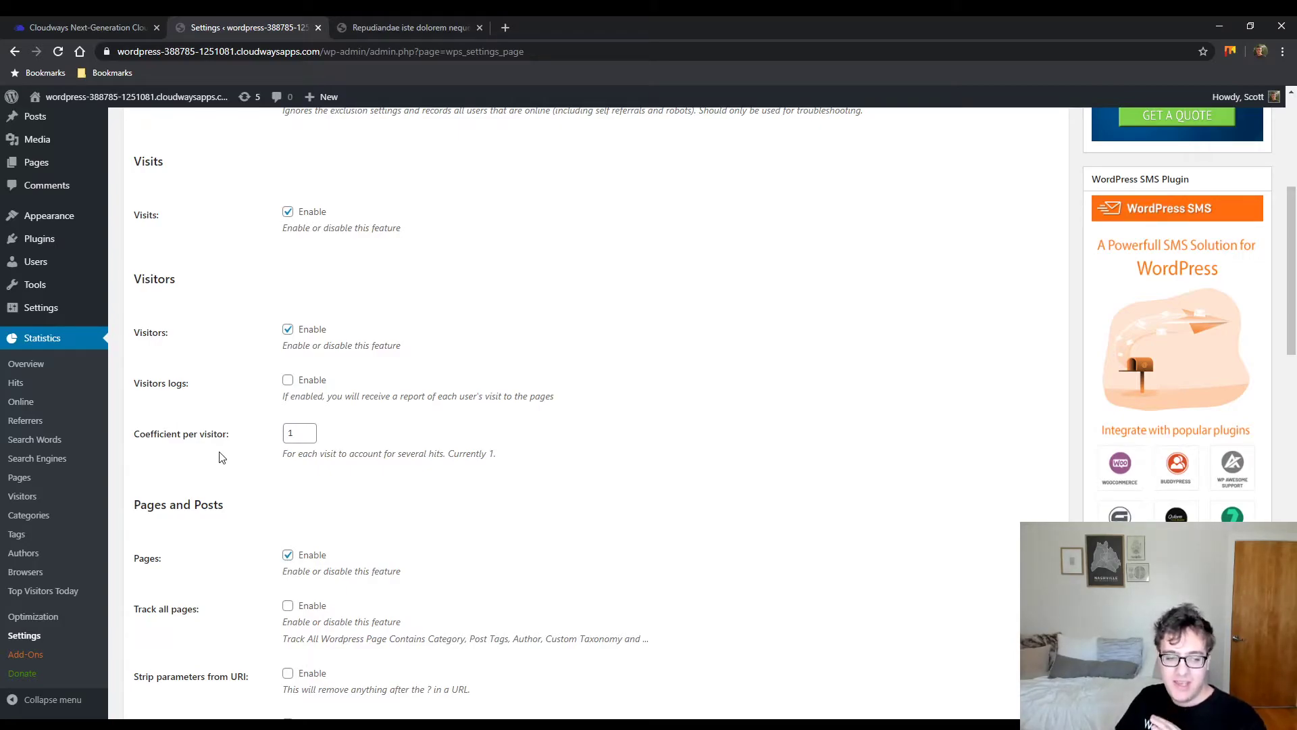
- Review the Pages and Posts options, checking the Top Pages report in a separate tab and closing it again
scroll(219, 457, down, 5)
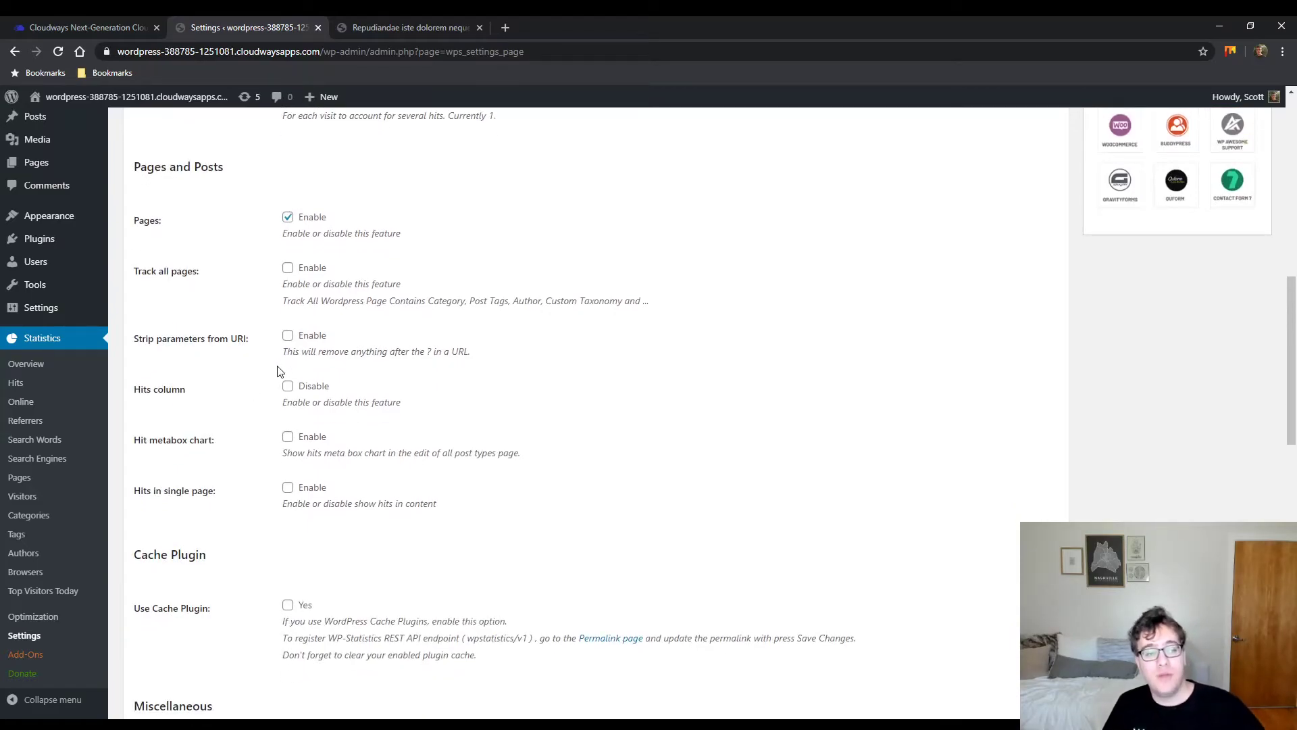
middle_click(25, 482)
click(425, 24)
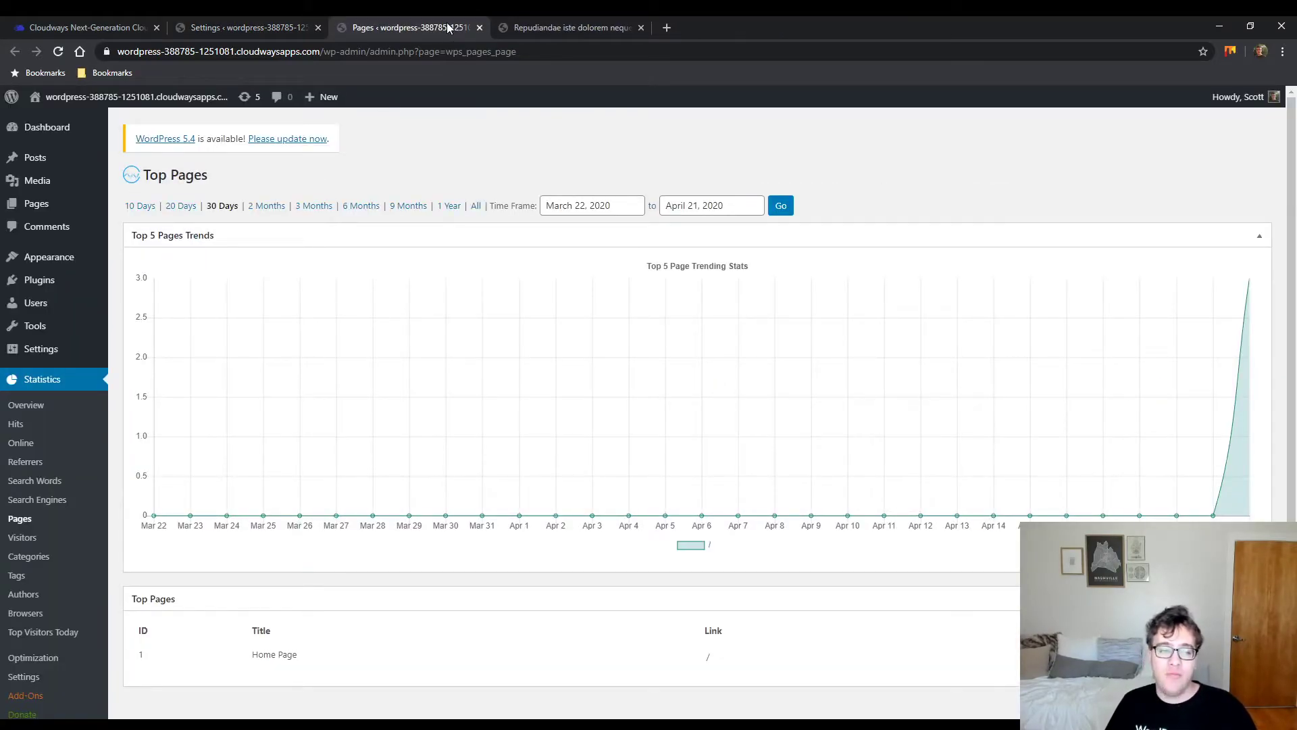
click(479, 27)
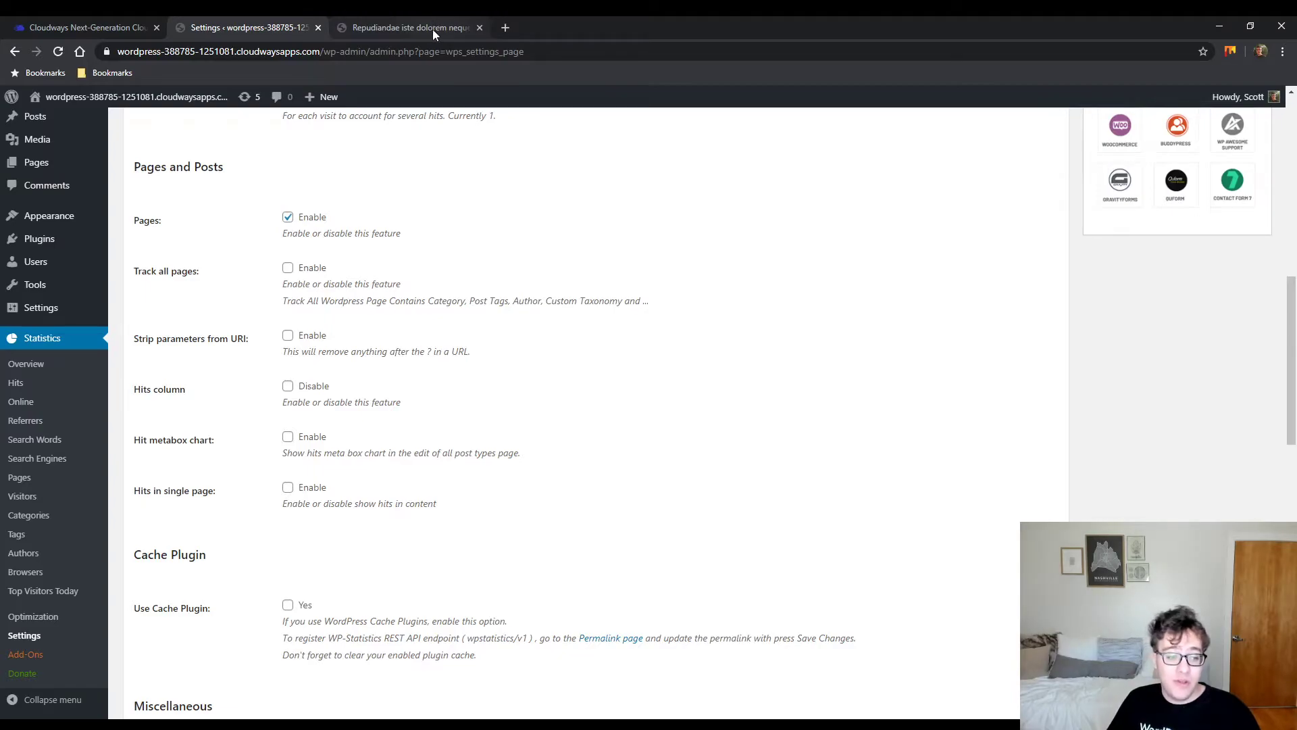
- Enable Strip parameters from URI in the Pages and Posts settings
click(287, 336)
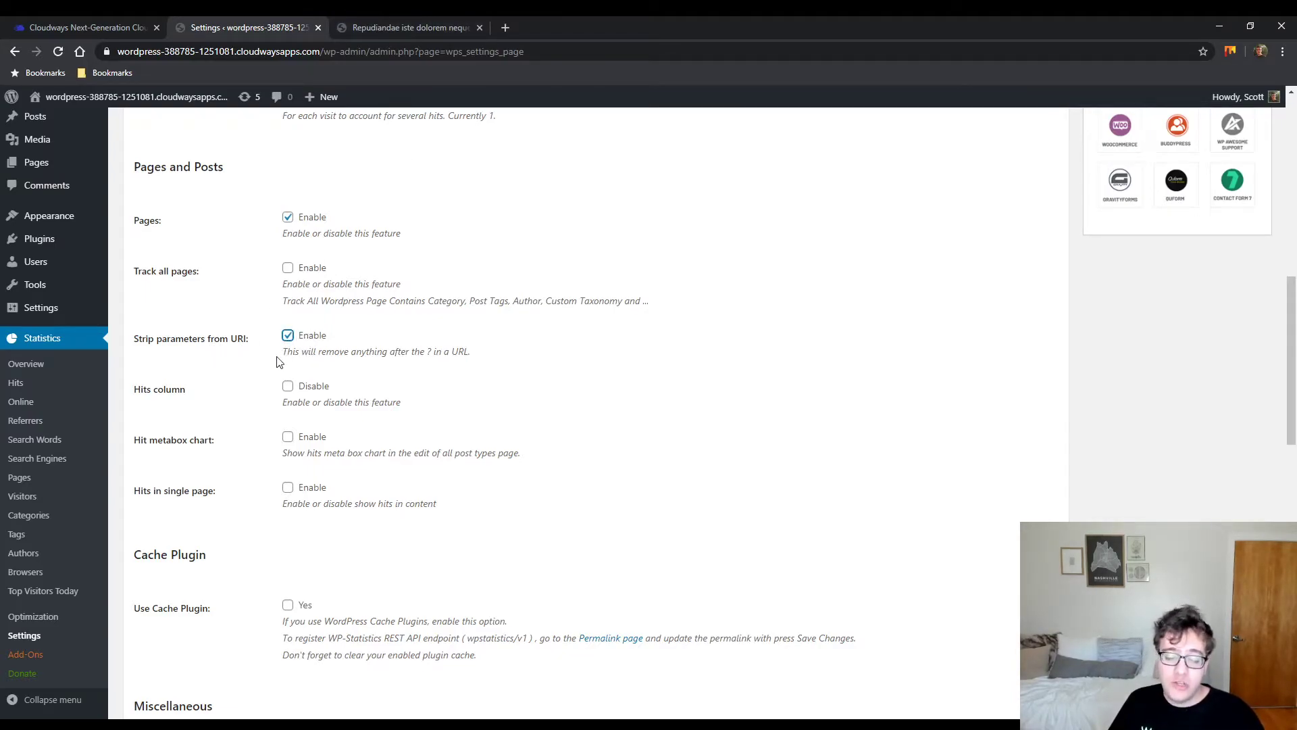
scroll(255, 377, down, 2)
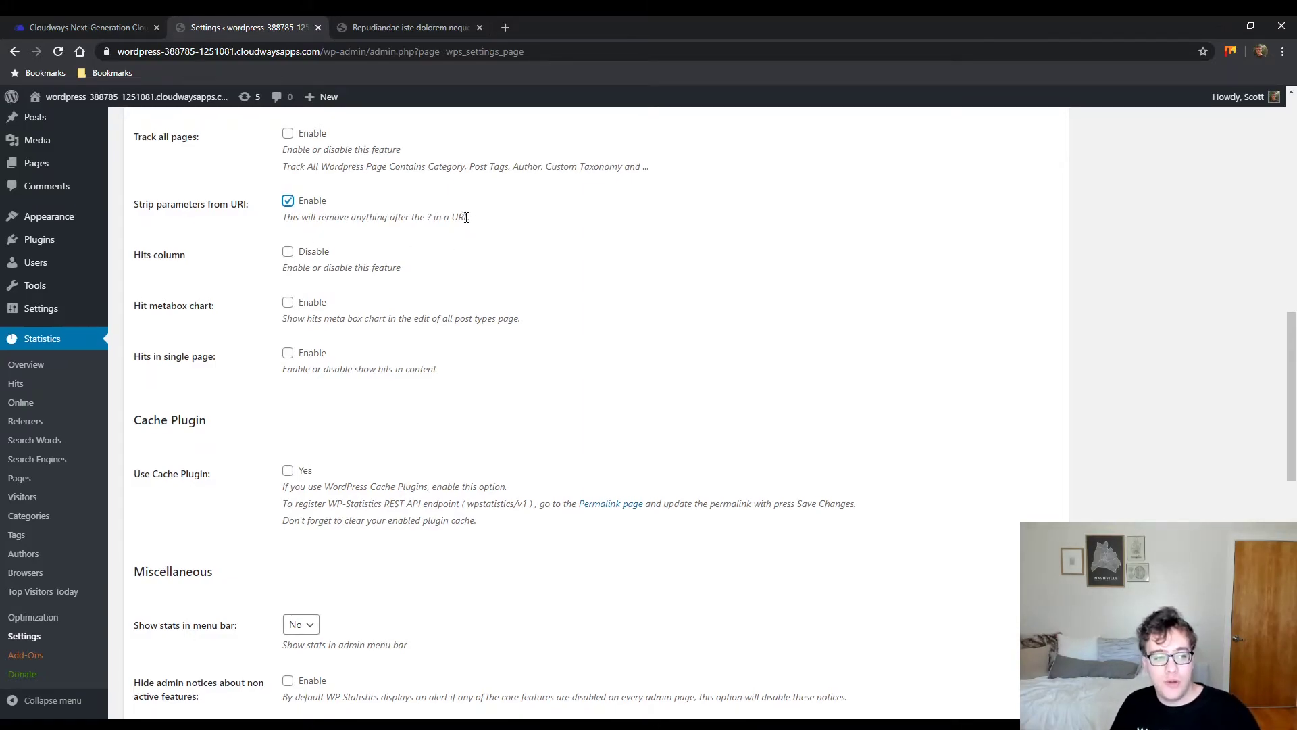
scroll(443, 239, up, 4)
scroll(263, 318, down, 2)
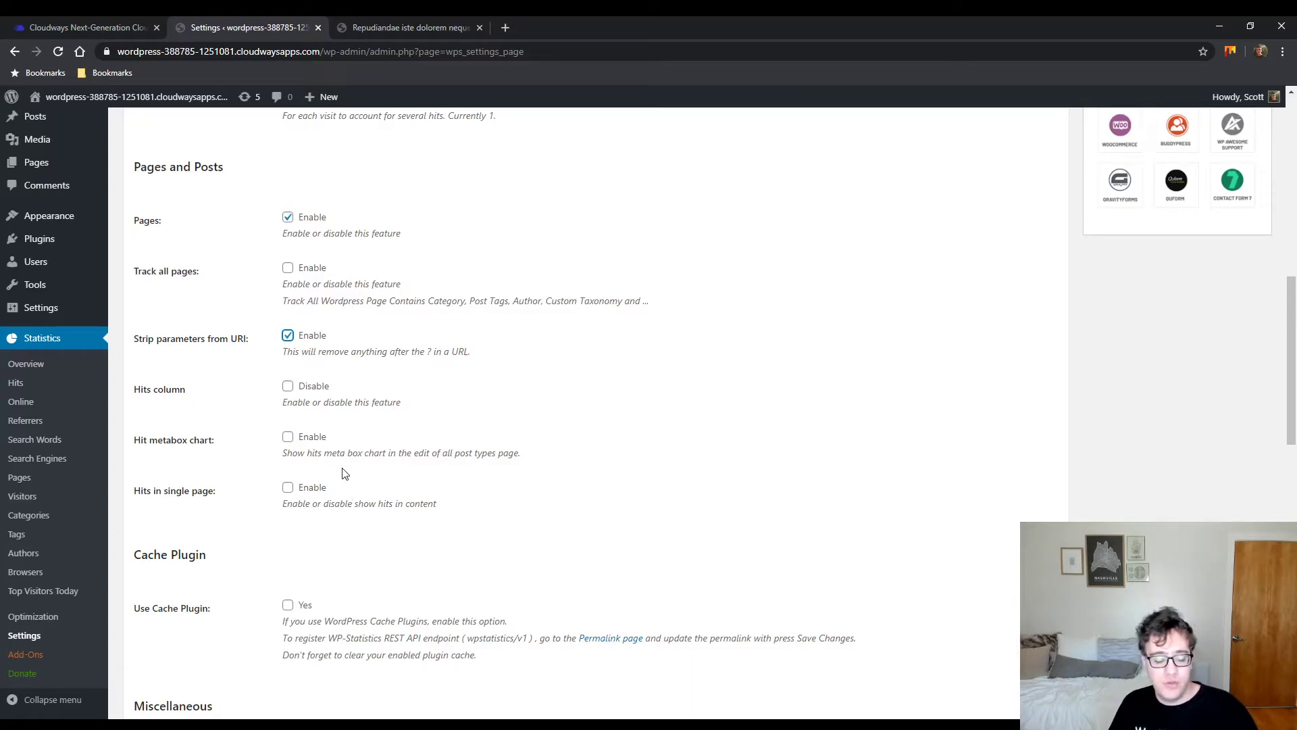
- Enable Use Cache Plugin and update the general settings
scroll(291, 416, down, 1)
scroll(287, 414, down, 1)
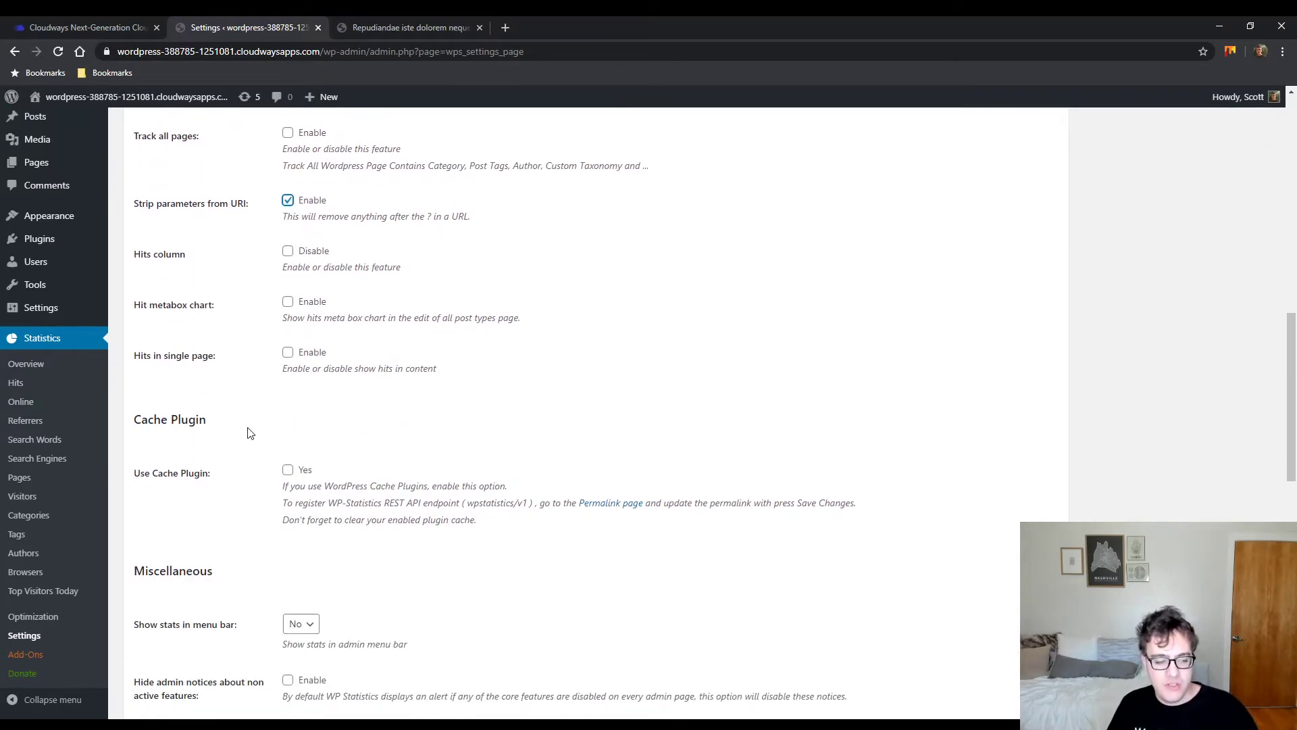
scroll(249, 423, down, 2)
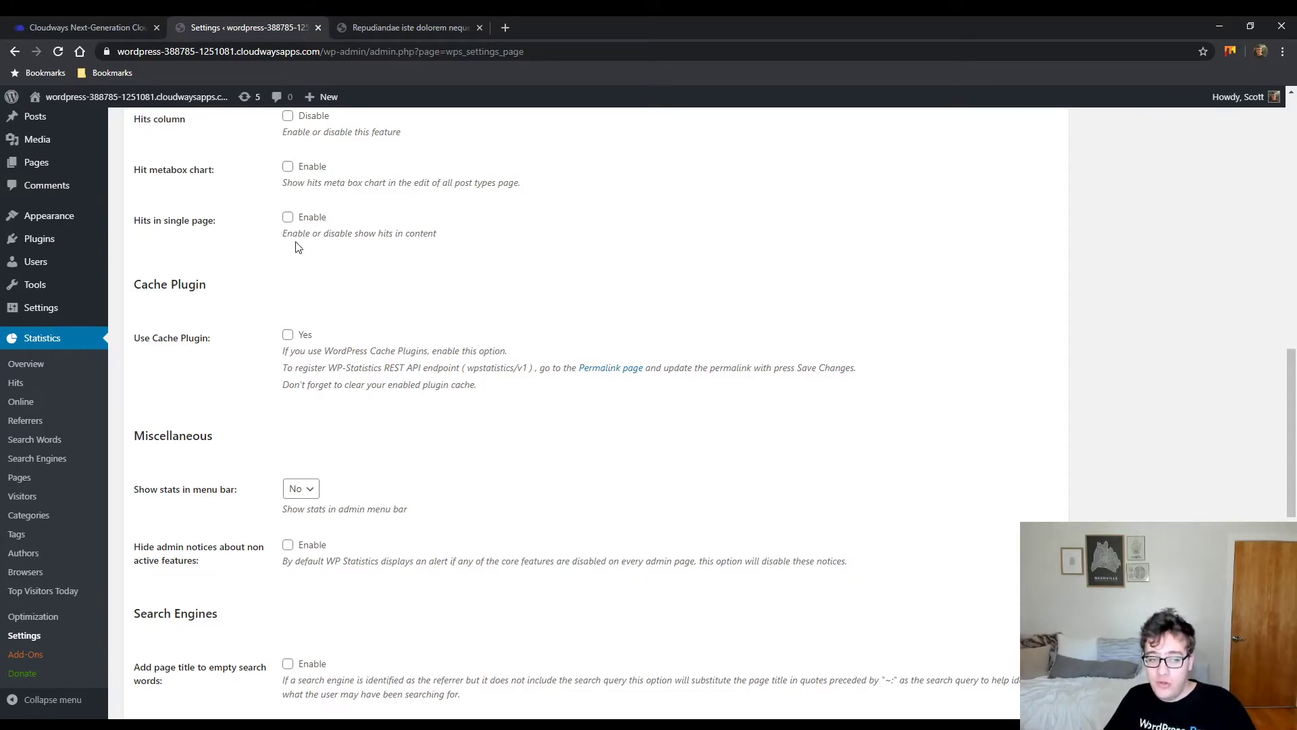
click(289, 335)
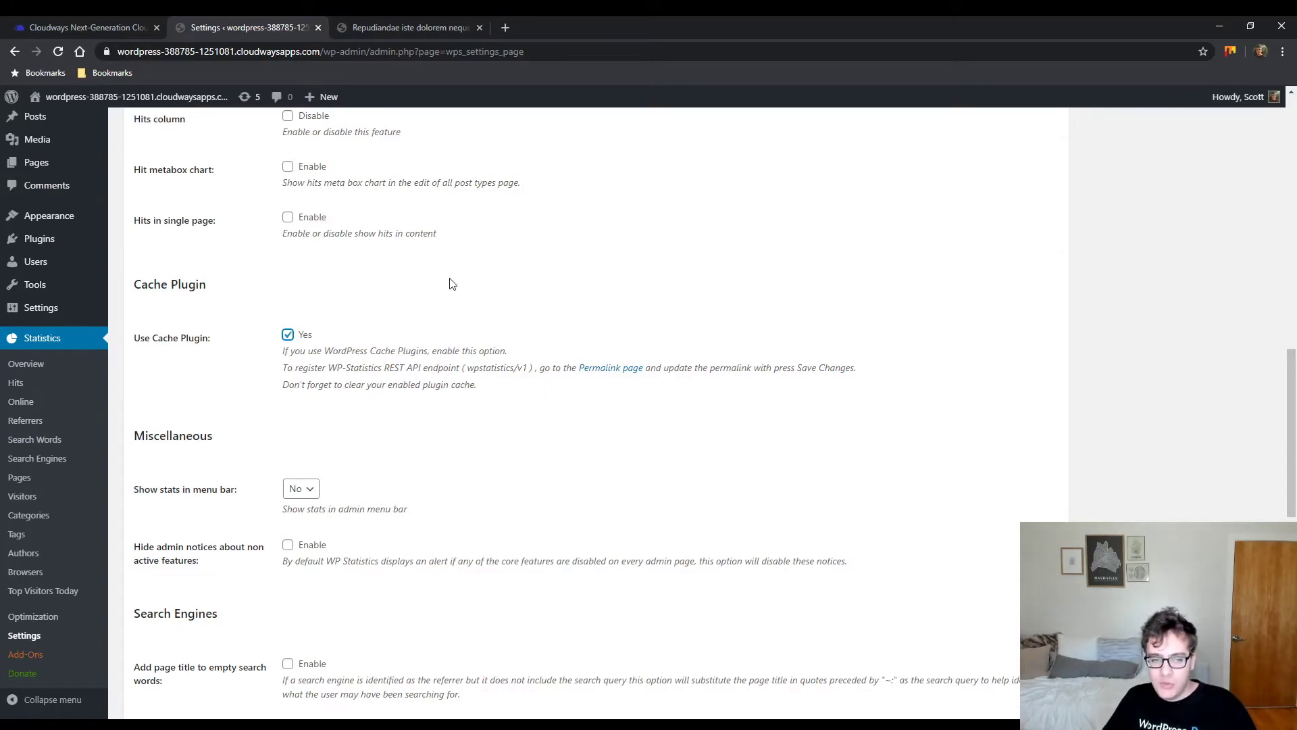
click(428, 28)
click(304, 20)
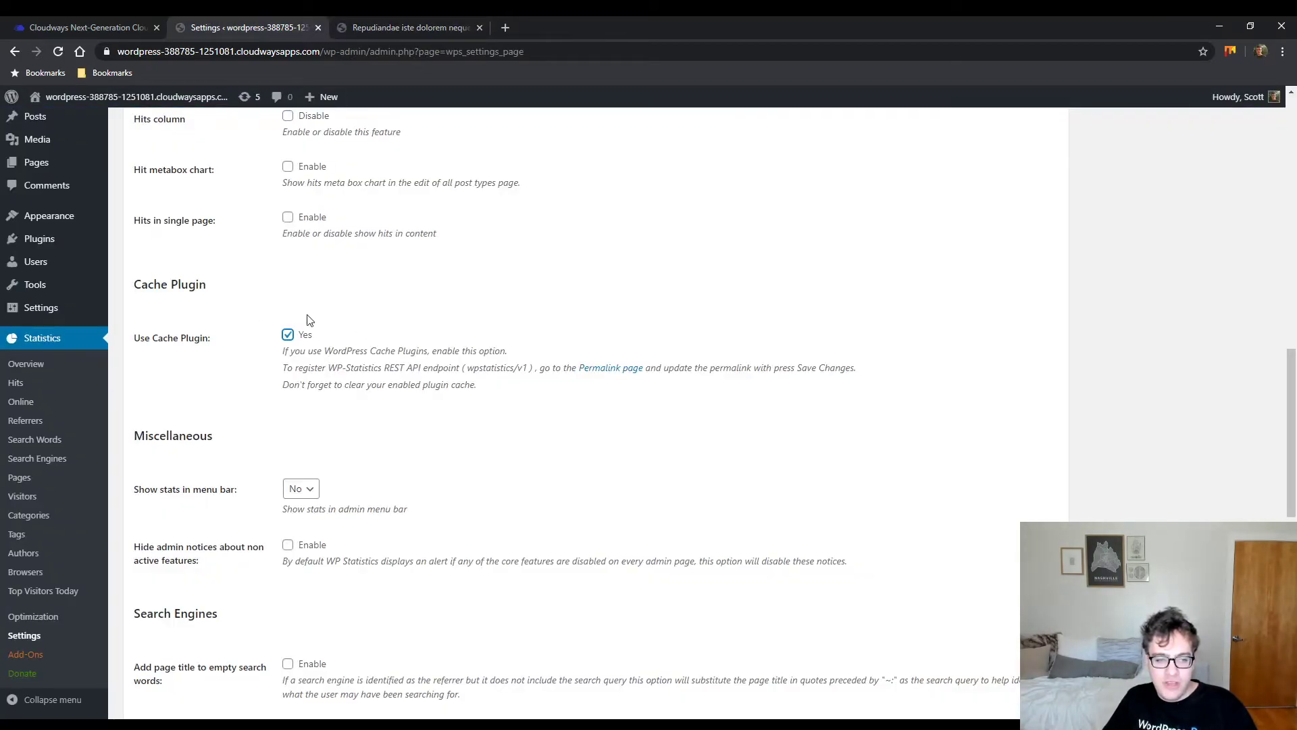
scroll(307, 297, down, 5)
scroll(183, 603, down, 5)
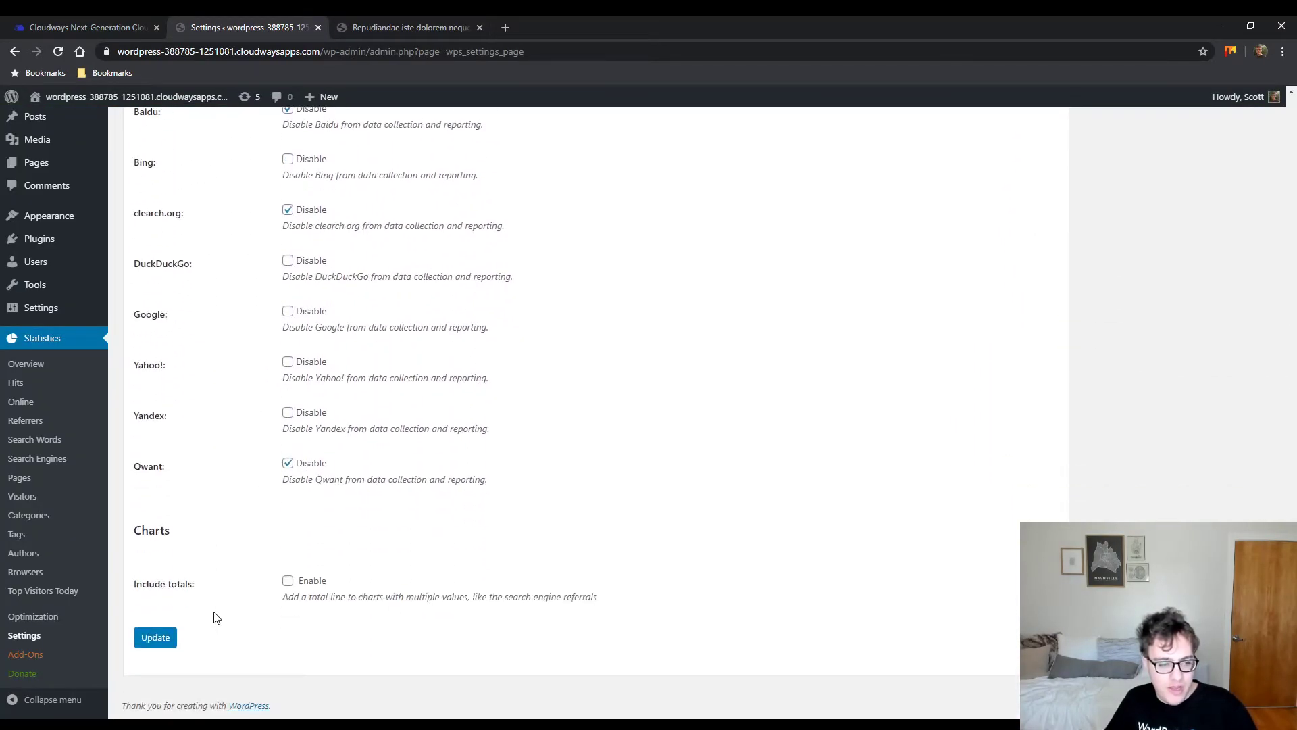
click(165, 642)
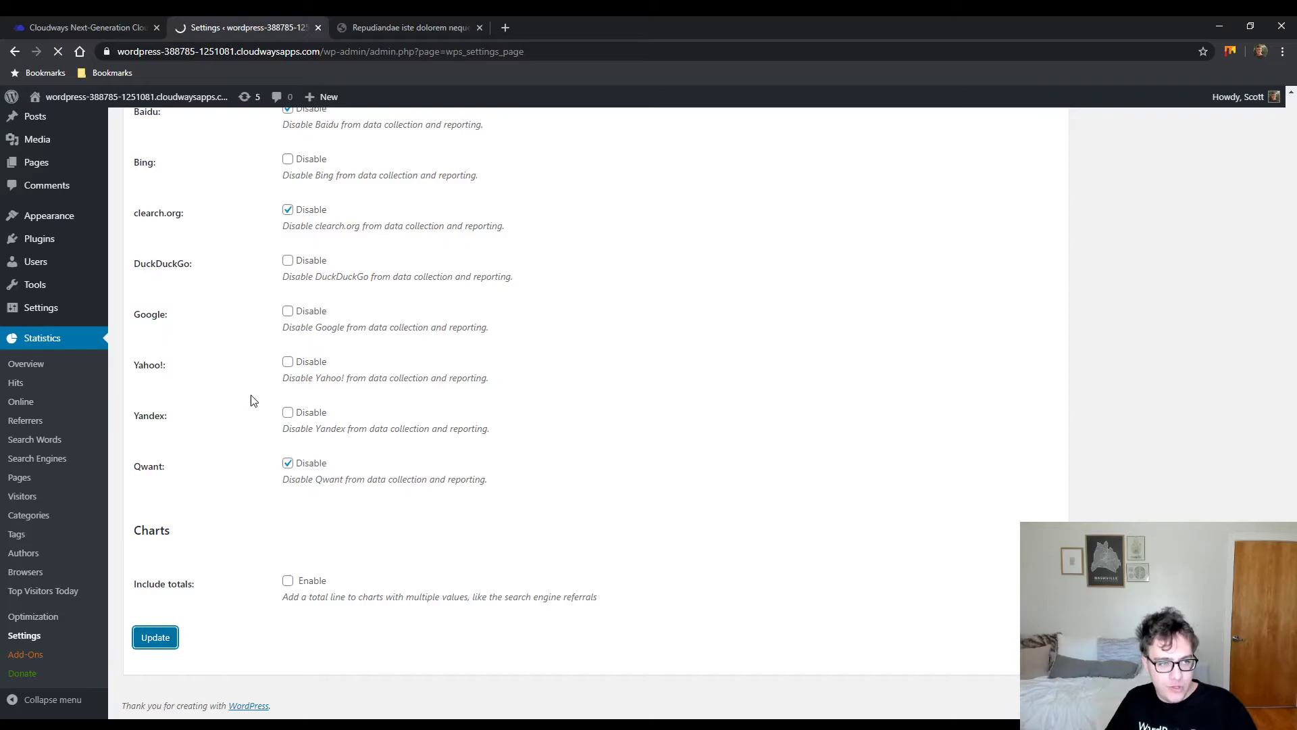
- Open WordPress's Permalink Settings in a separate tab and save them with the Post name structure
mouse_move(108, 305)
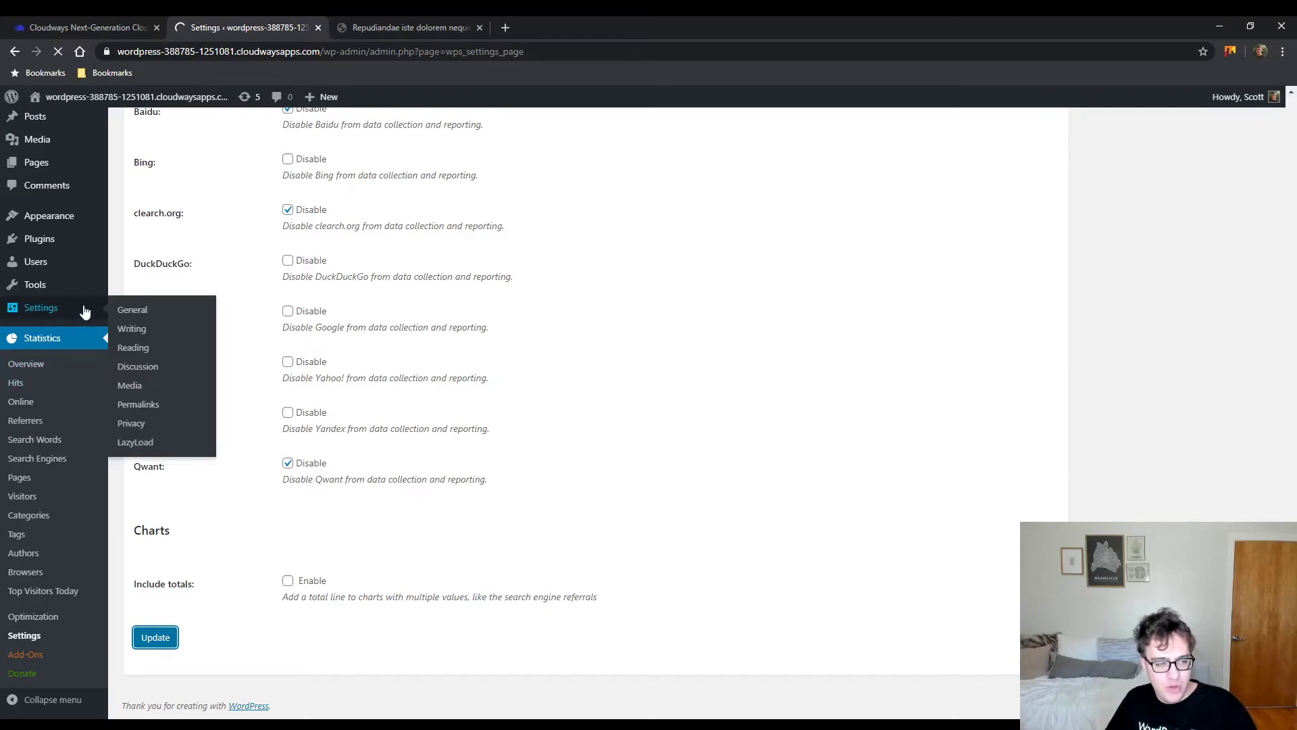
middle_click(139, 407)
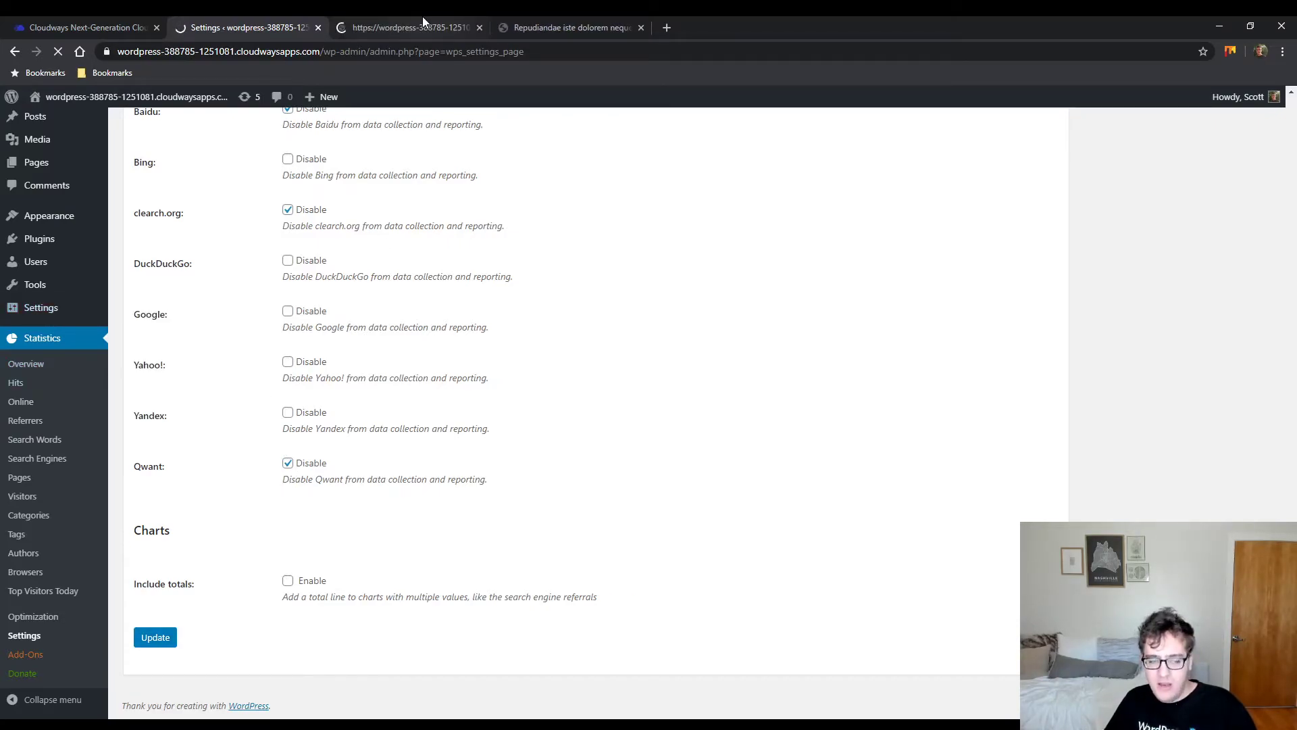
click(423, 20)
scroll(319, 122, down, 1)
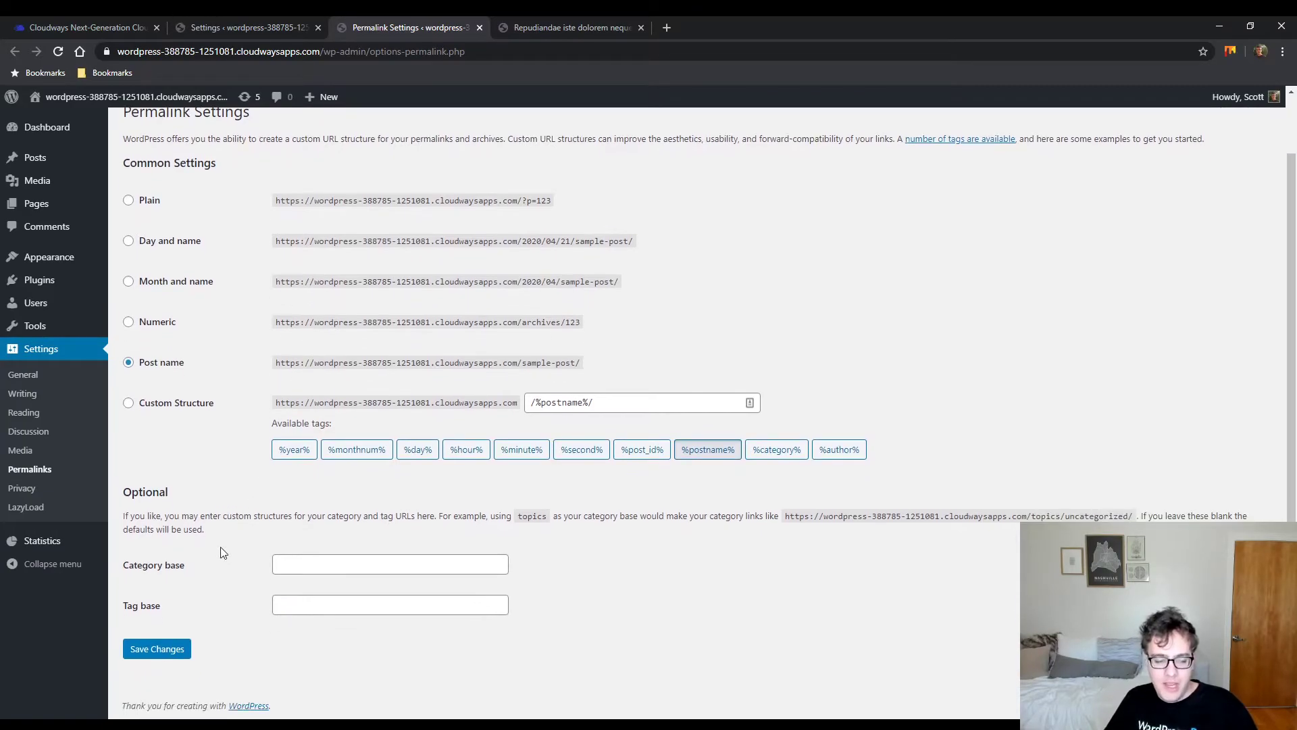
click(163, 647)
- Record the network requests of the "Repudiandae iste dolorem neque" post in the developer tools while reloading it
click(534, 22)
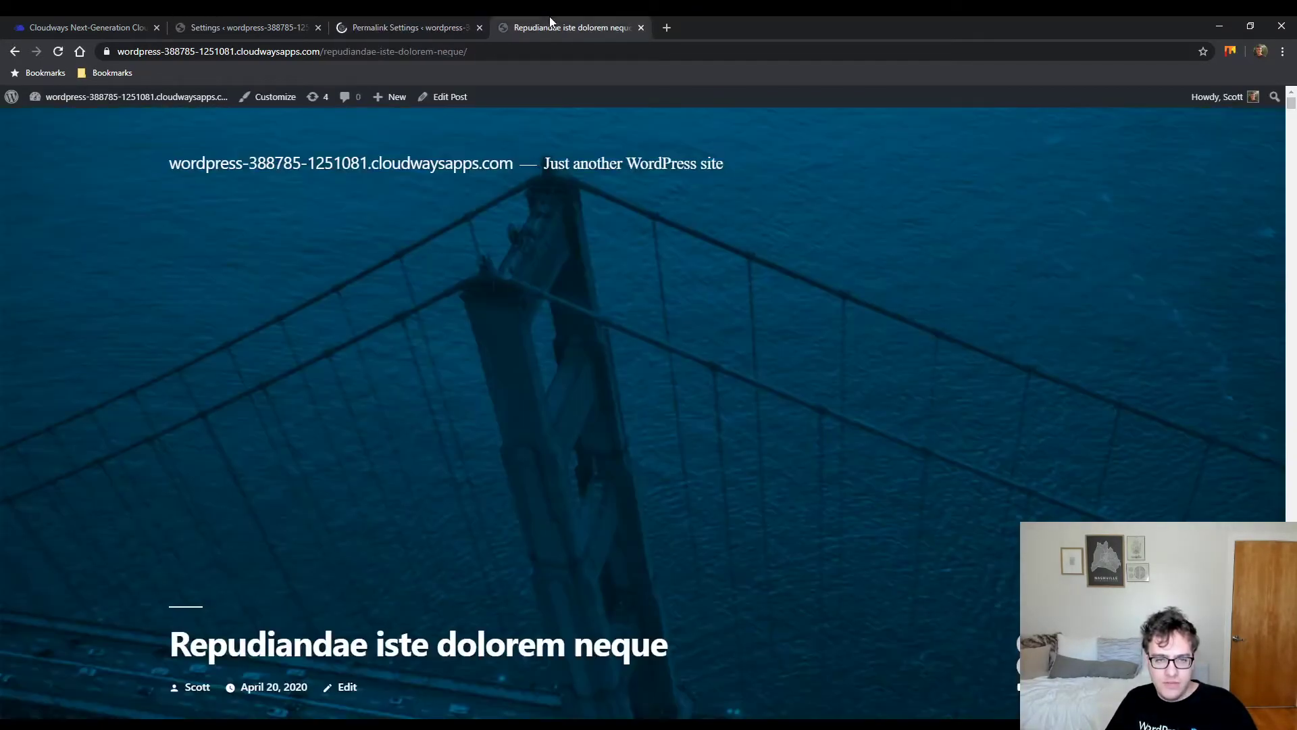
key(F12)
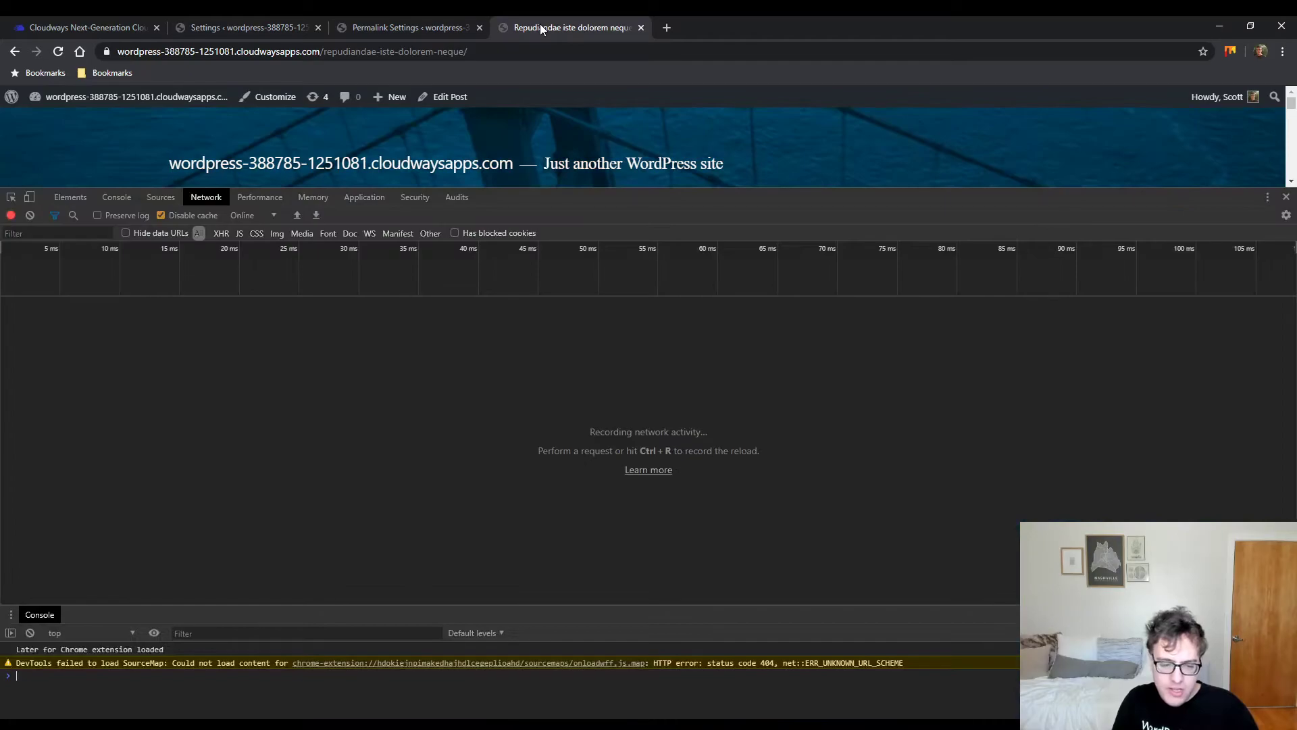
key(ctrl+r)
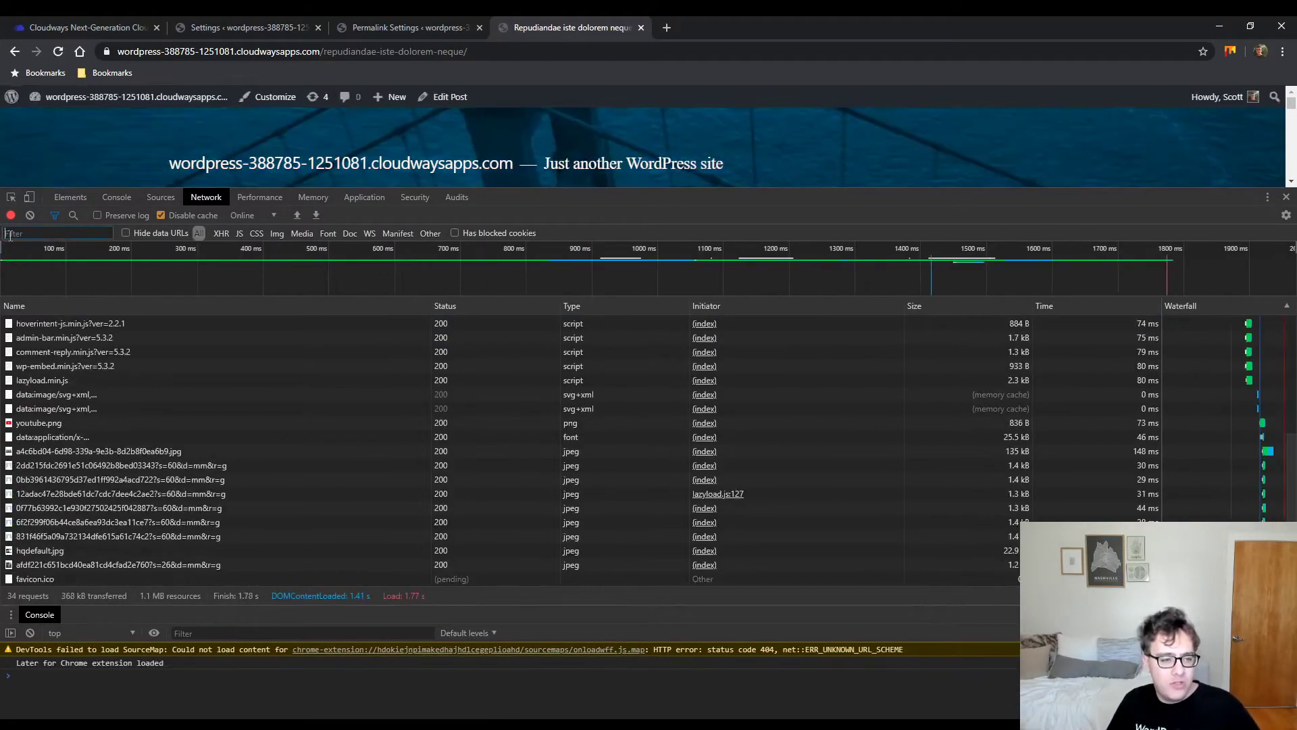
- Filter the post's network requests by "wp" and reload the page
click(11, 233)
text(json)
key(BackSpace)
key(BackSpace)
key(BackSpace)
key(BackSpace)
text(wp)
key(ctrl+r)
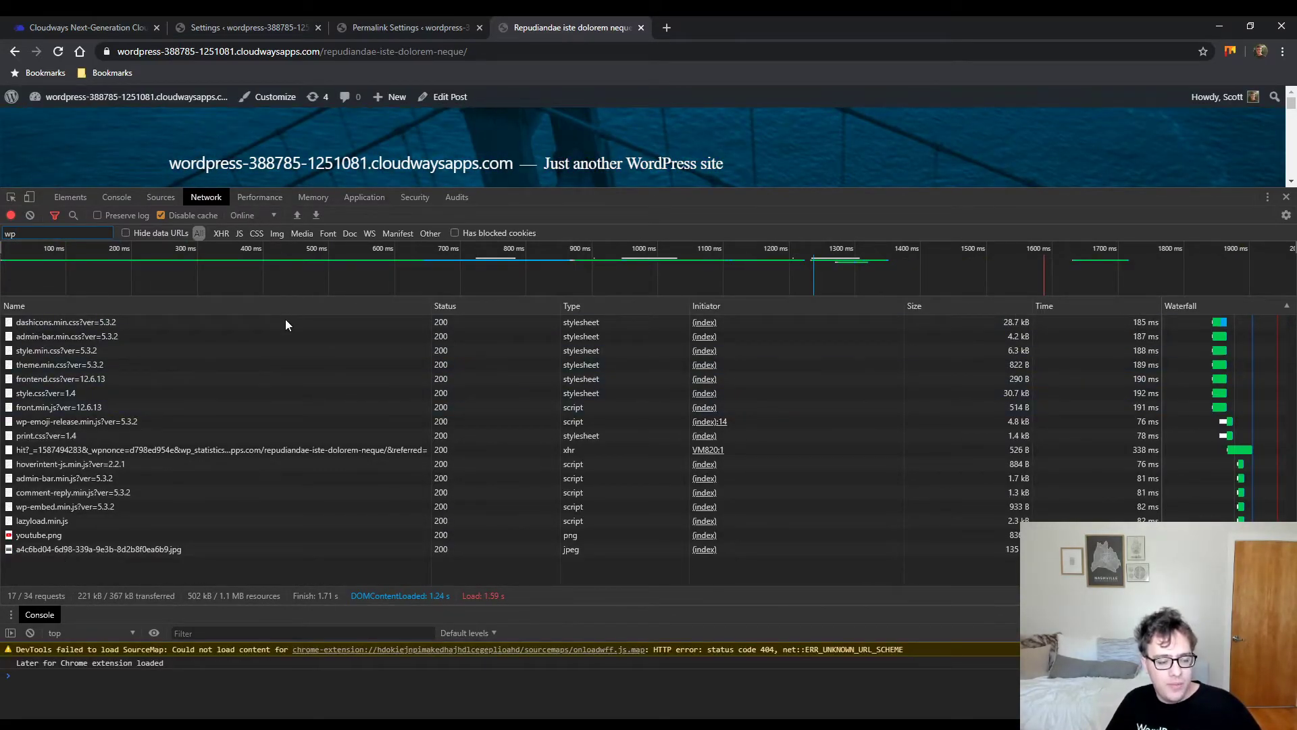
- Search the post's page source for "rest" and highlight the wps_statistics_object line
key(ctrl+u)
key(ctrl+f)
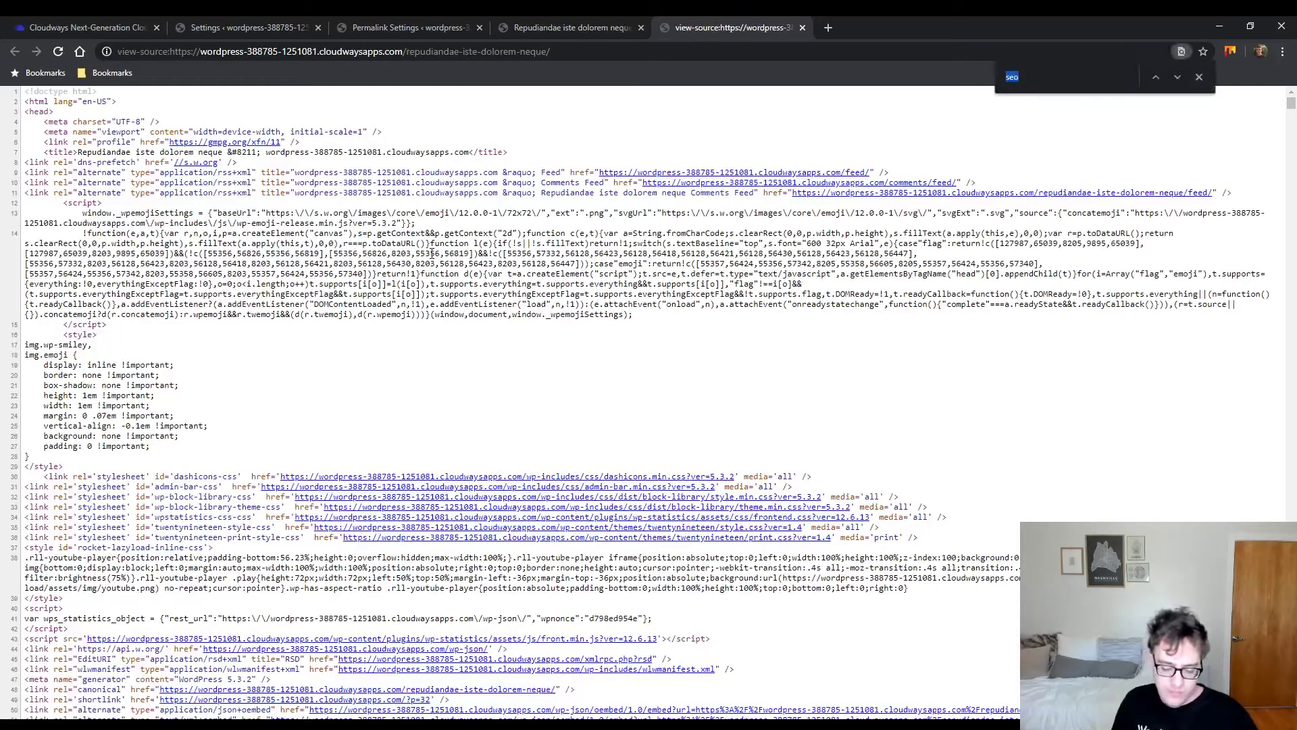
text(rest)
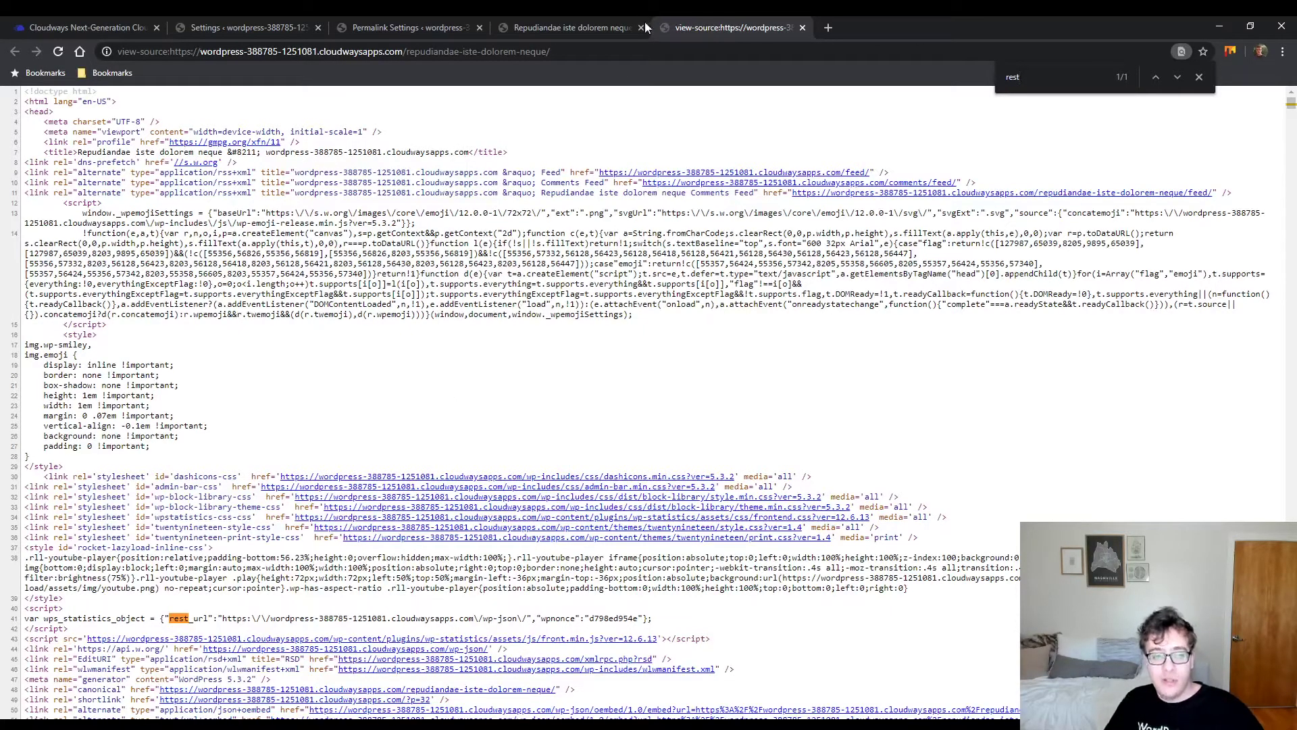
drag(546, 620, 24, 618)
- Log out of WordPress from the post's tab and open the site's homepage with network recording on
click(623, 24)
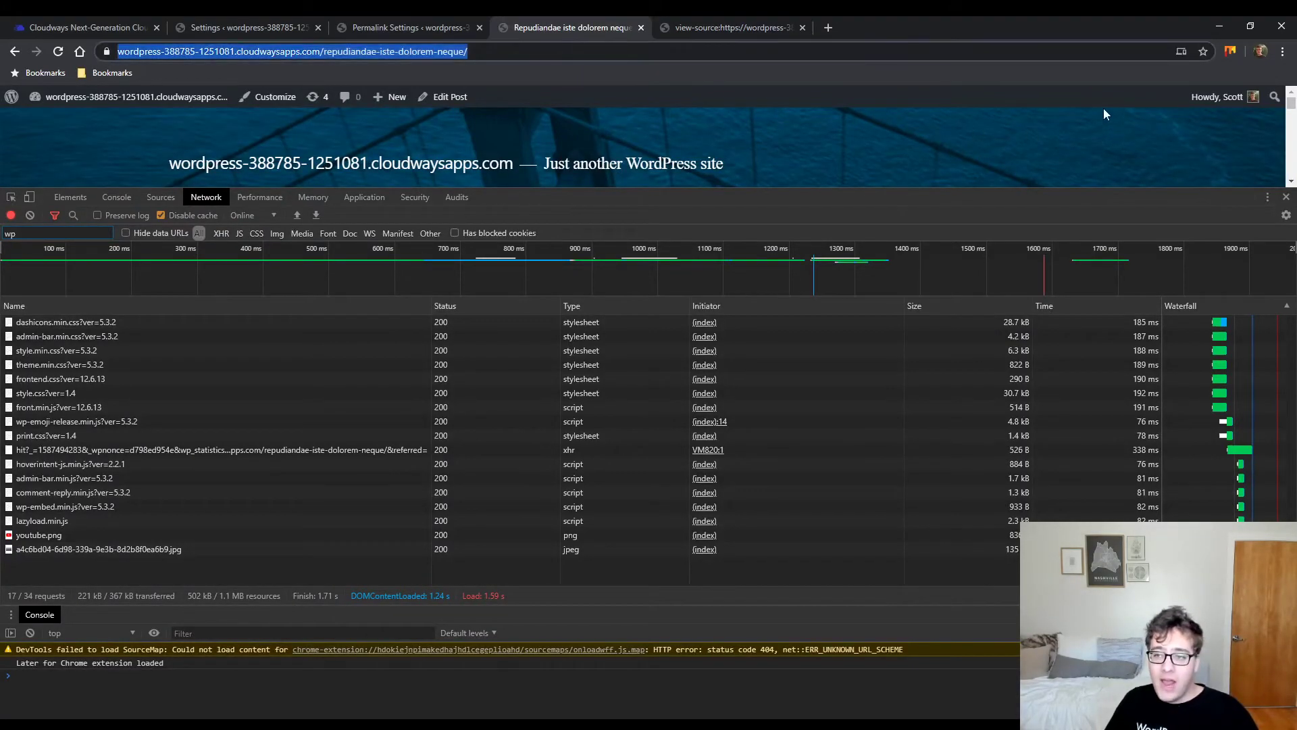
mouse_move(1210, 98)
click(1179, 170)
click(1287, 197)
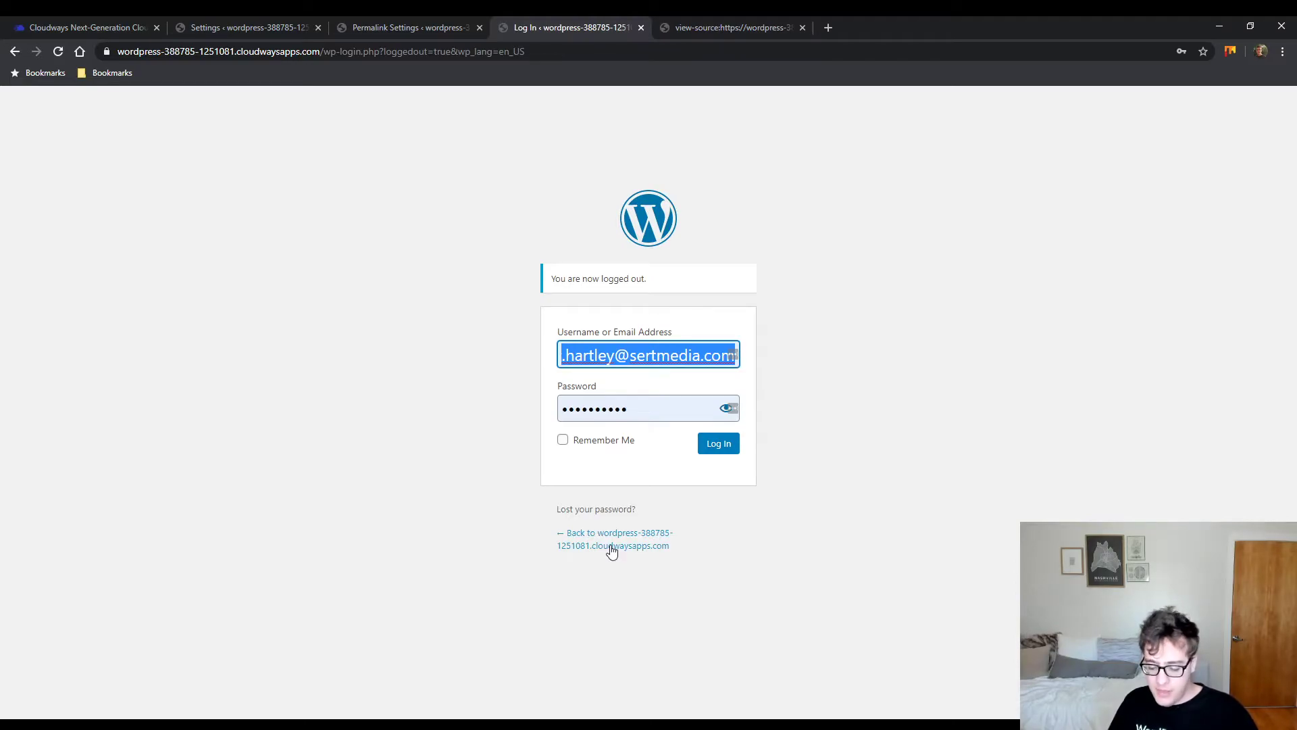
key(ctrl+shift+i)
scroll(754, 122, down, 5)
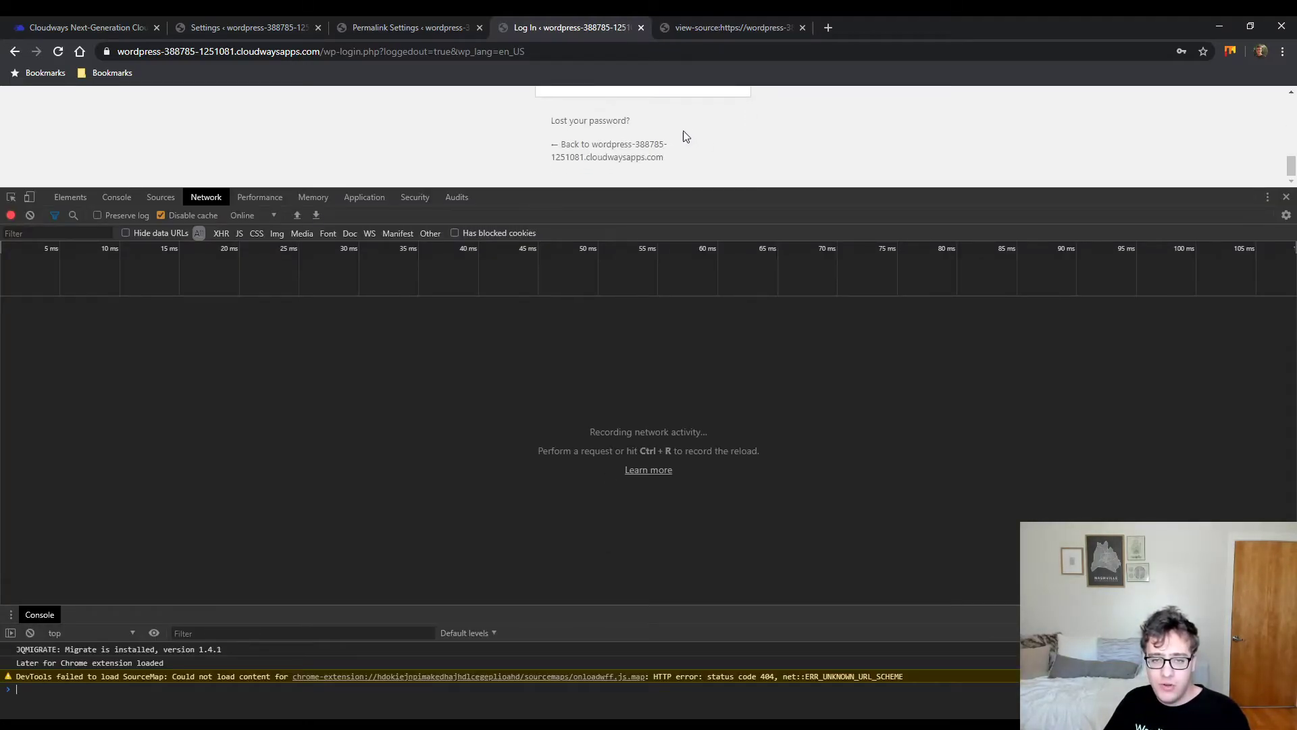
click(618, 150)
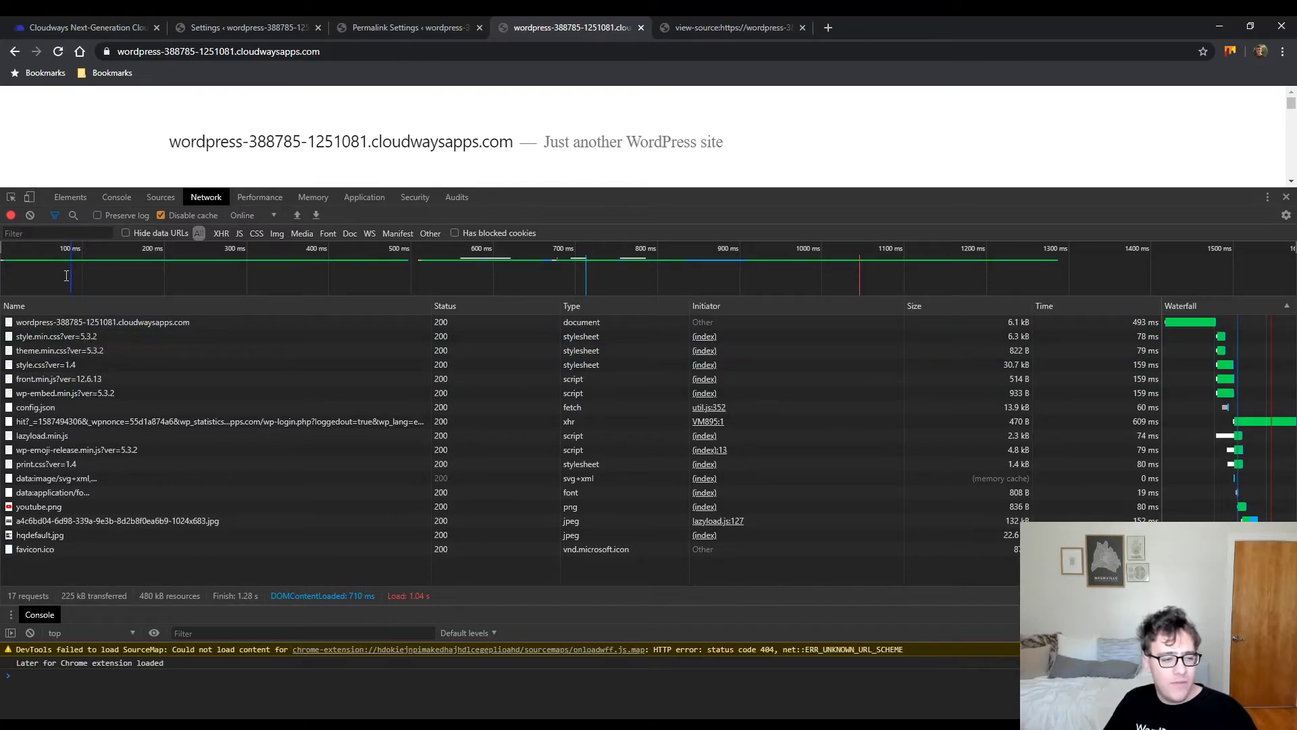
- Load the homepage with the query string ?1 and filter its network requests by "json"
scroll(310, 110, down, 5)
scroll(310, 110, up, 3)
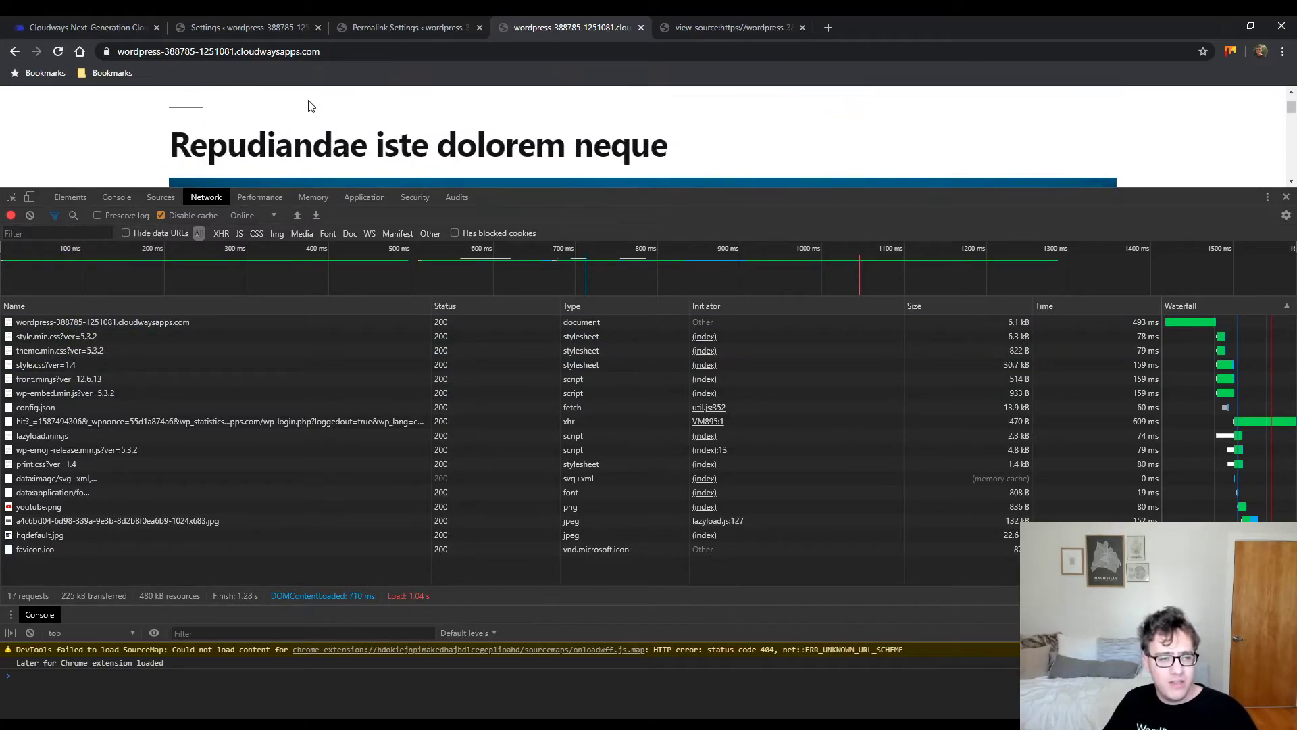
click(384, 52)
text(/?1)
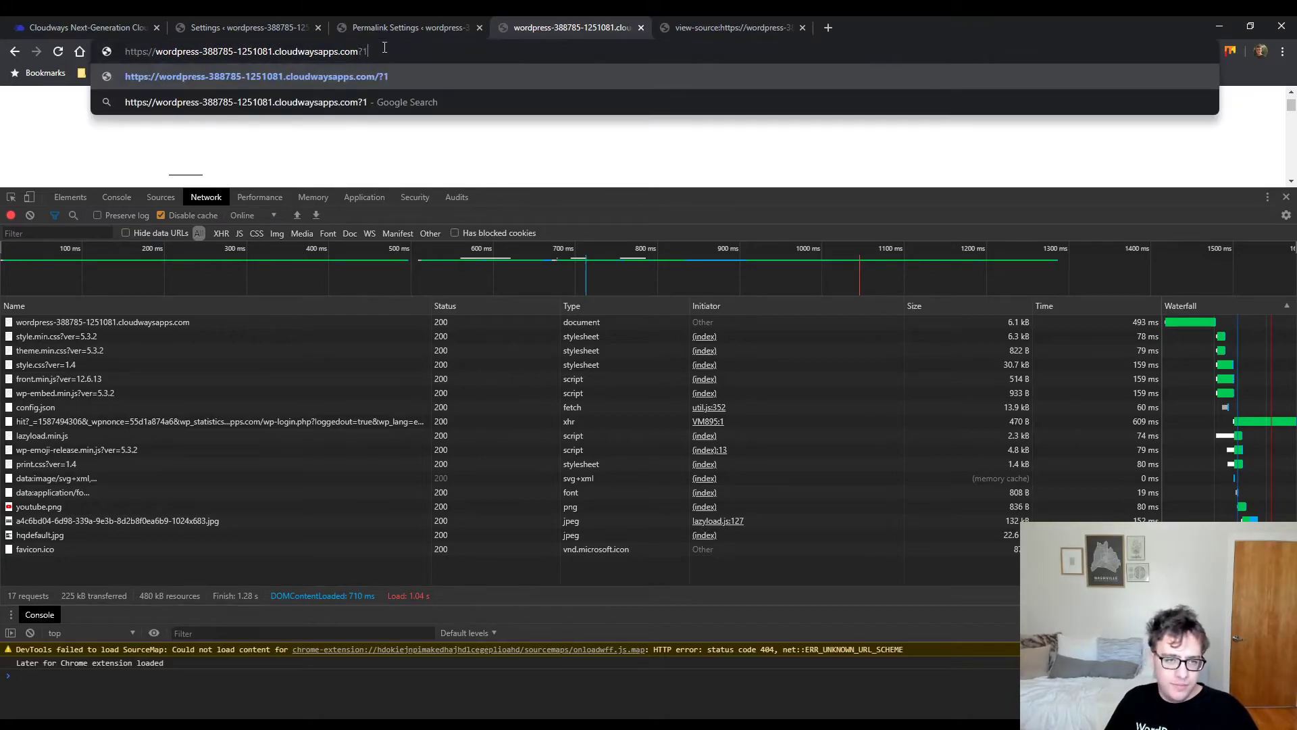
key(Return)
click(43, 233)
text(json)
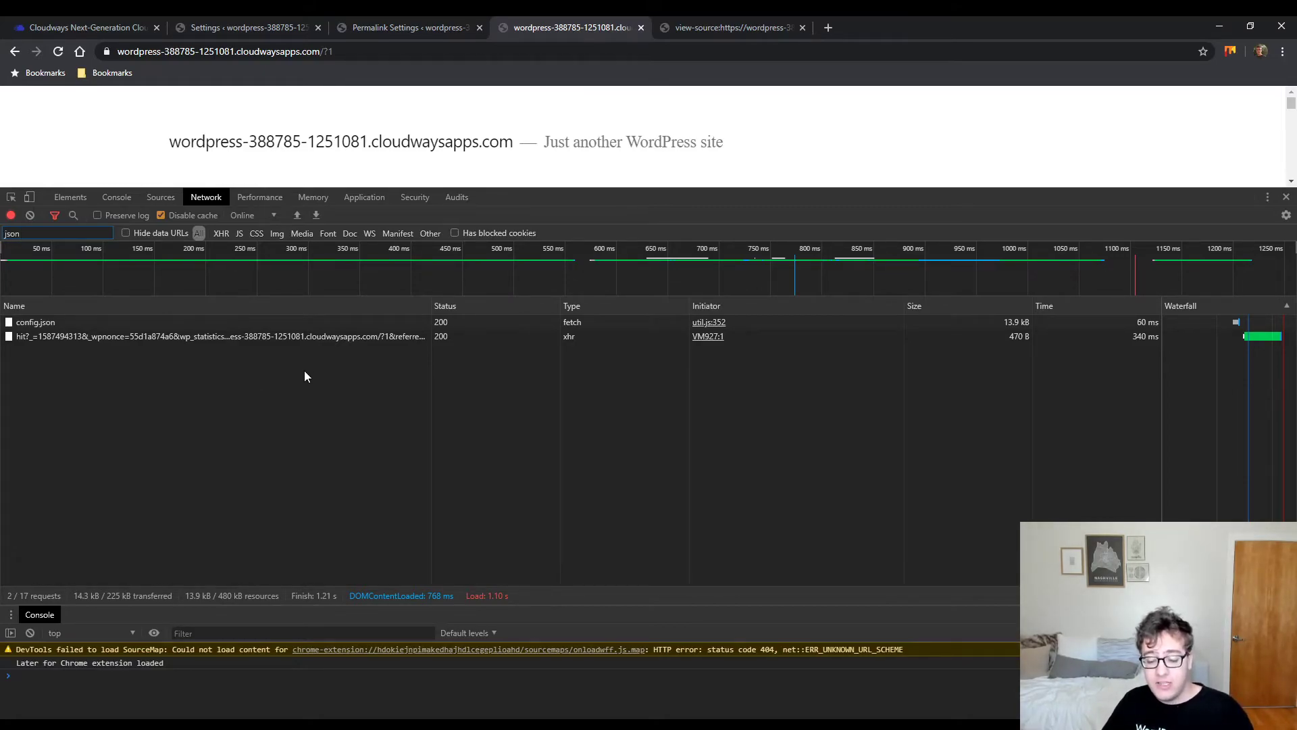
- Examine the response and headers of the wpstatistics hit request, and reload the homepage
click(336, 336)
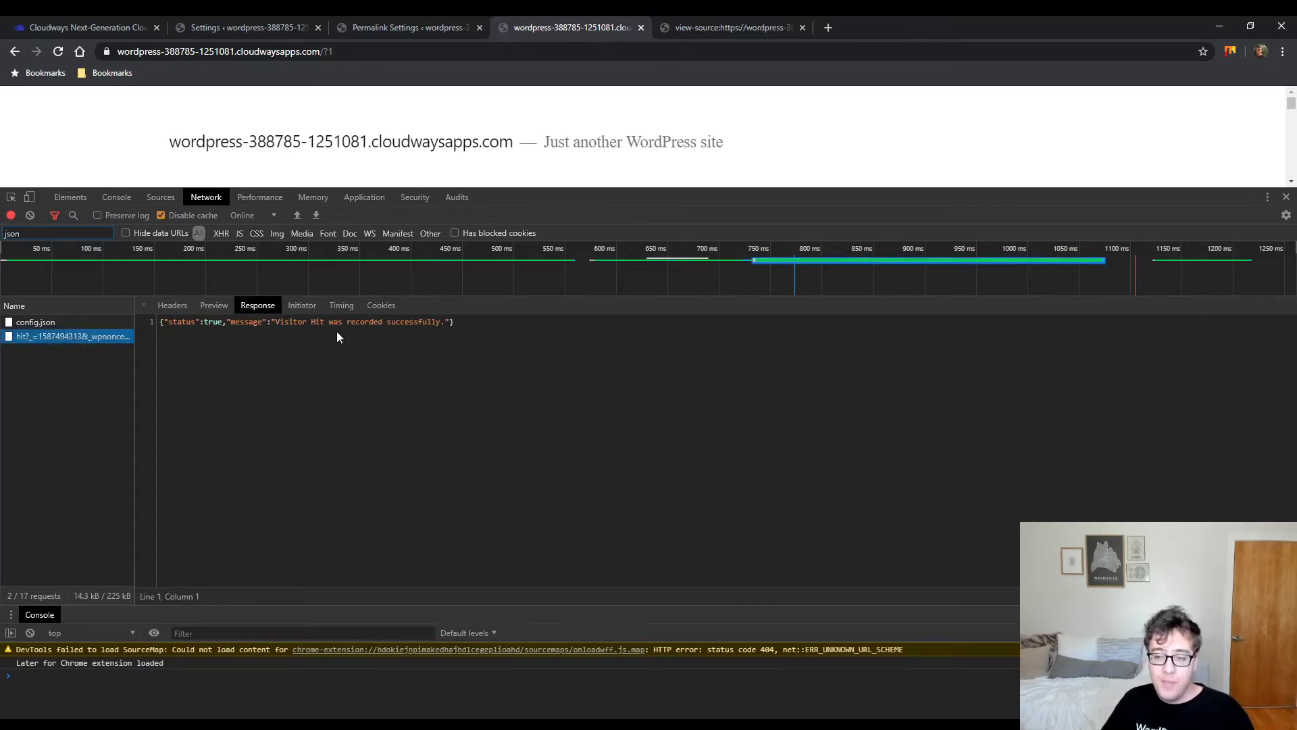
click(220, 306)
click(185, 306)
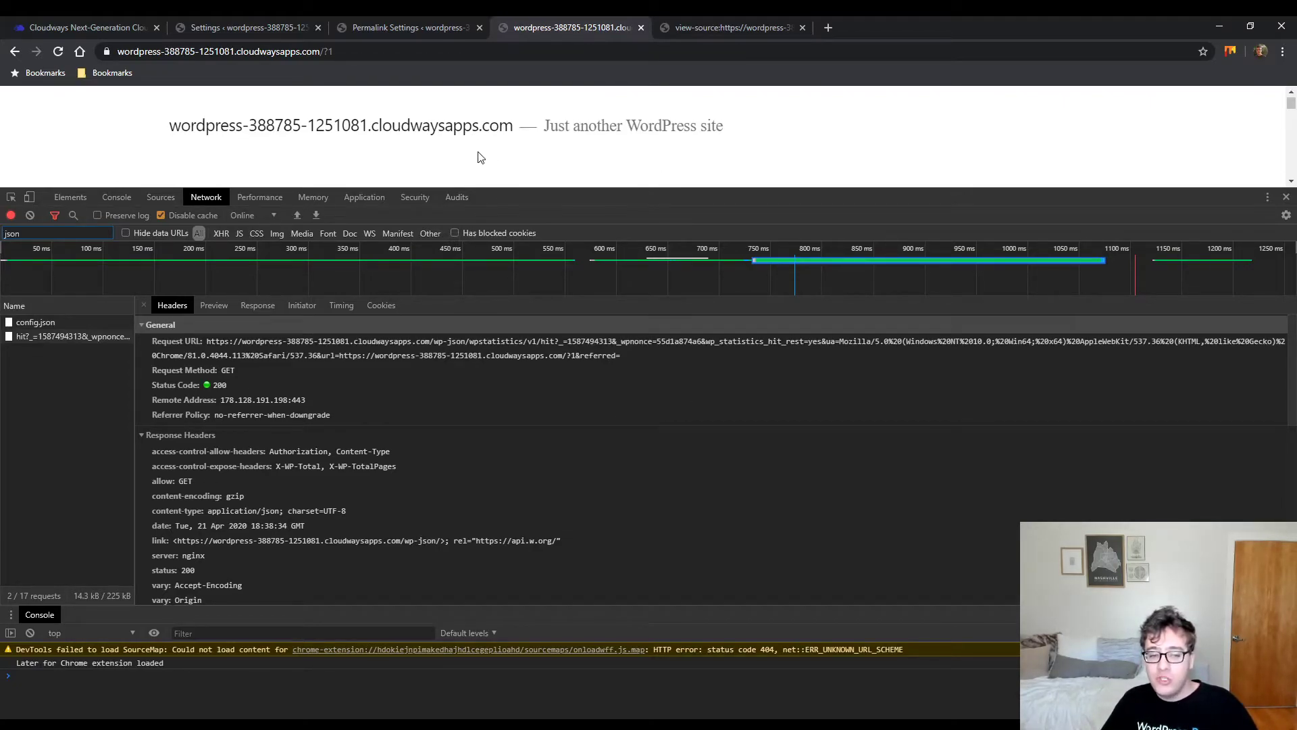
scroll(477, 156, down, 2)
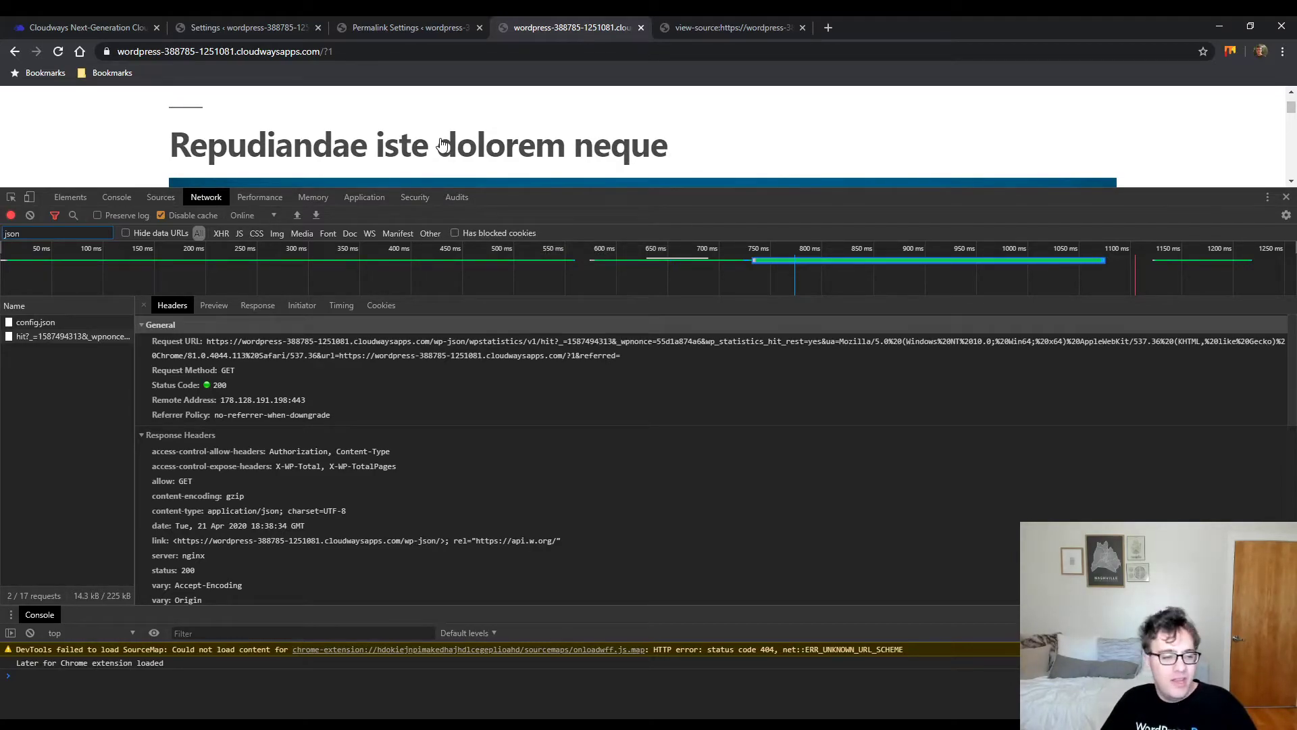
click(100, 336)
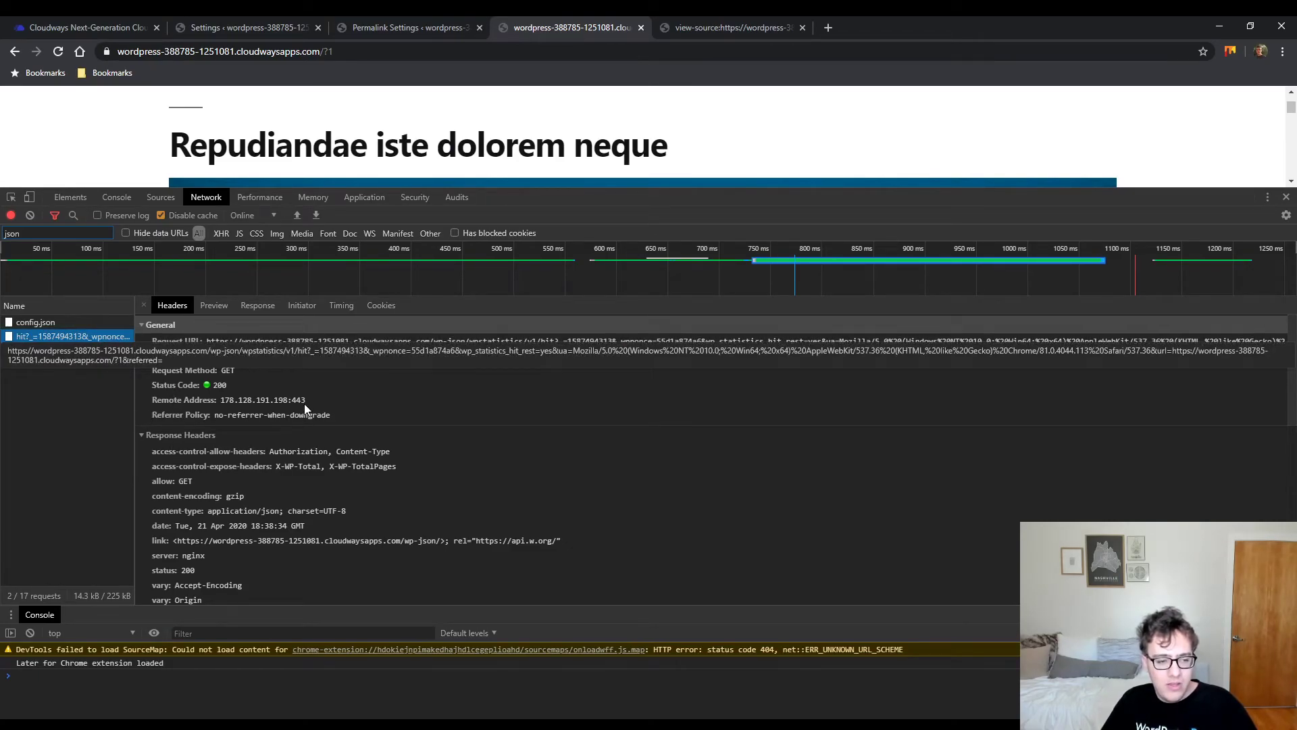
click(58, 51)
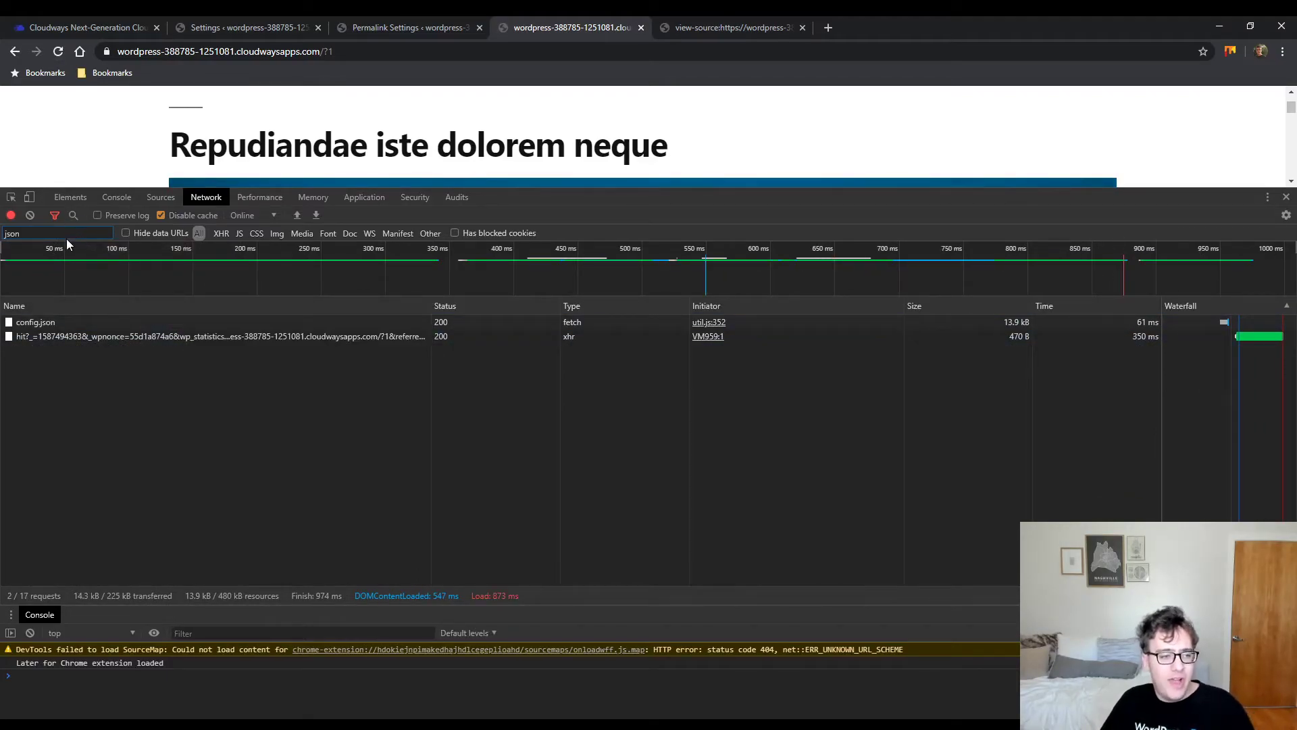
key(ctrl+a)
key(ctrl+v)
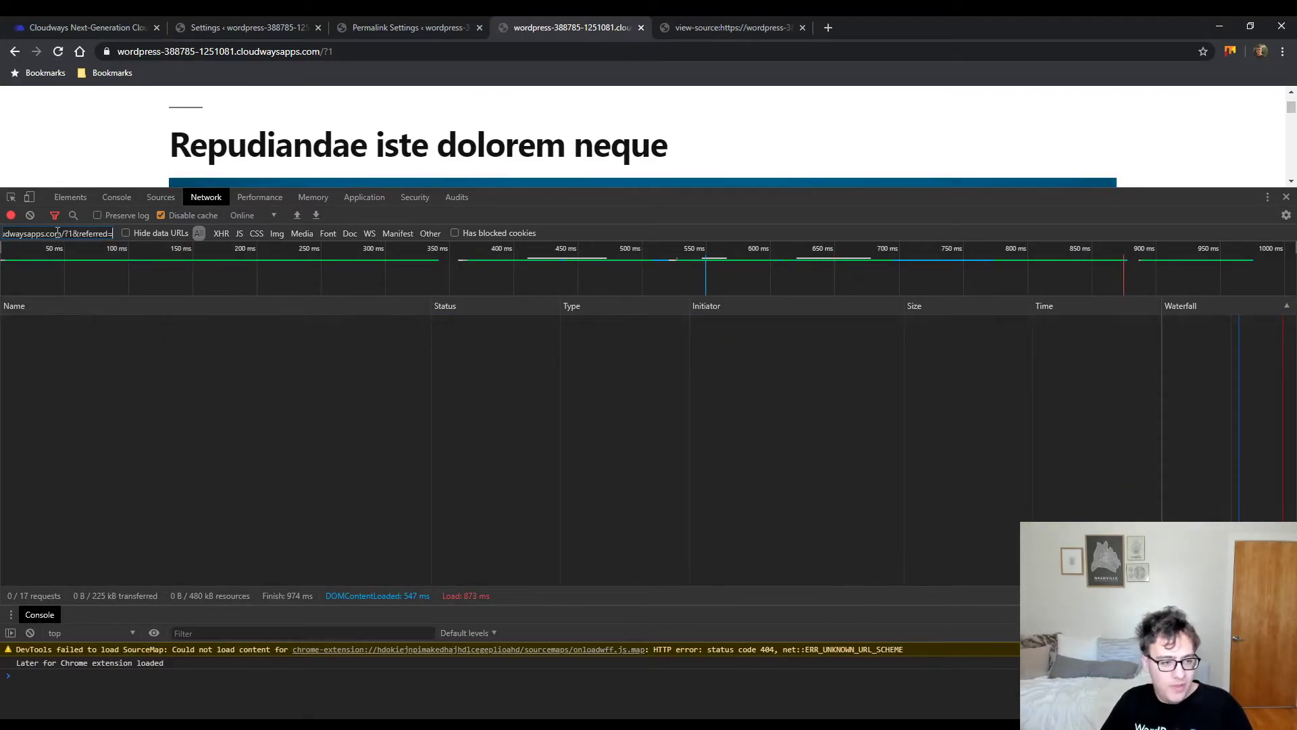
key(BackSpace)
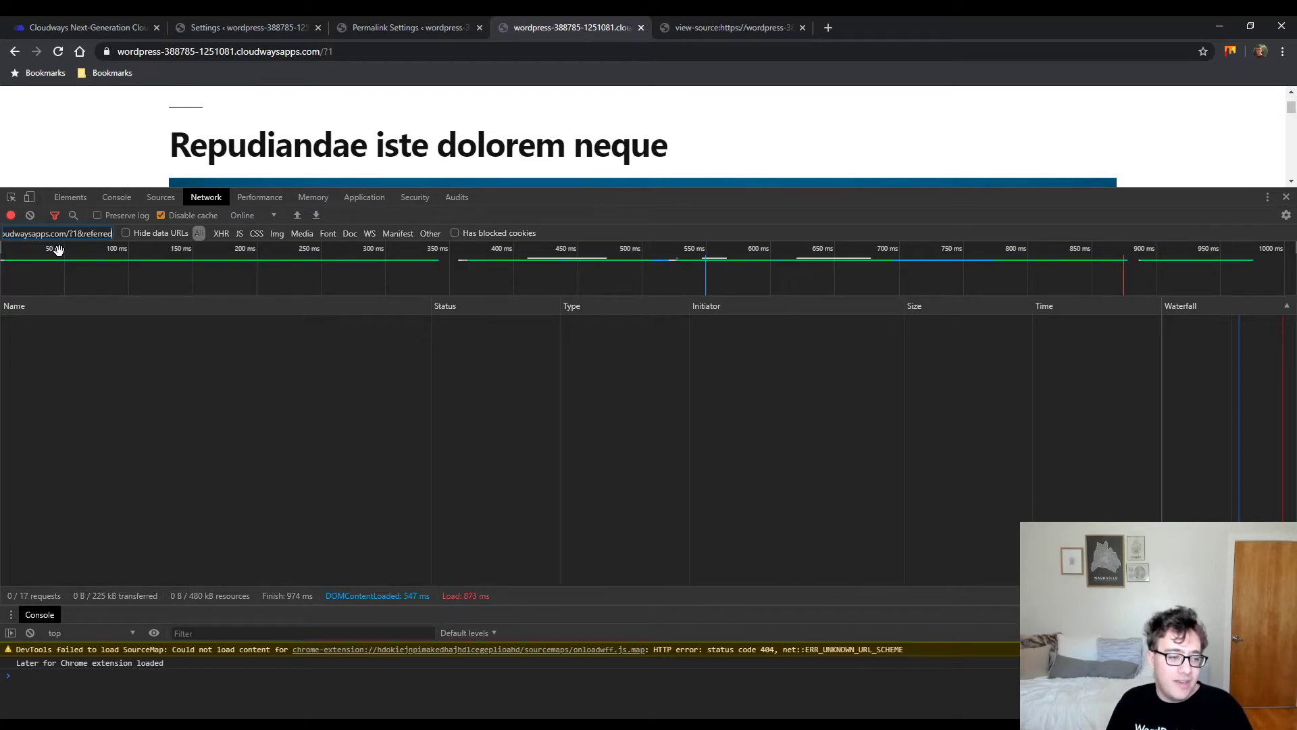
key(Left)
key(Left)
key(Left)
key(Left)
key(Left)
key(Left)
key(Left)
key(Left)
key(Left)
key(Left)
key(Left)
key(Left)
key(Left)
key(Left)
key(Left)
key(Left)
key(Left)
key(Left)
key(Left)
key(Left)
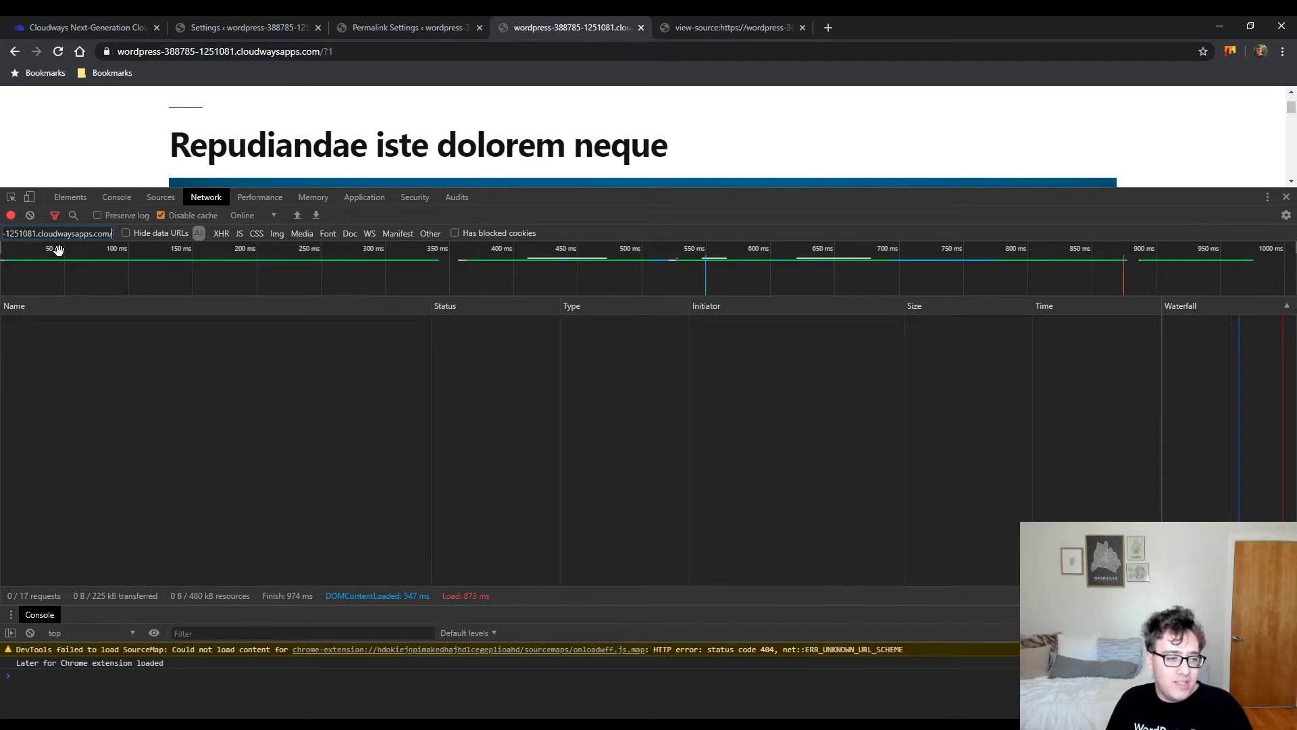
key(Left)
key(Left)
key(Left)
key(Left)
key(Left)
key(Left)
key(Left)
key(Left)
key(Left)
key(Left)
key(Left)
key(Left)
key(Left)
key(Left)
key(Left)
key(Left)
key(Left)
key(Left)
key(Left)
key(Left)
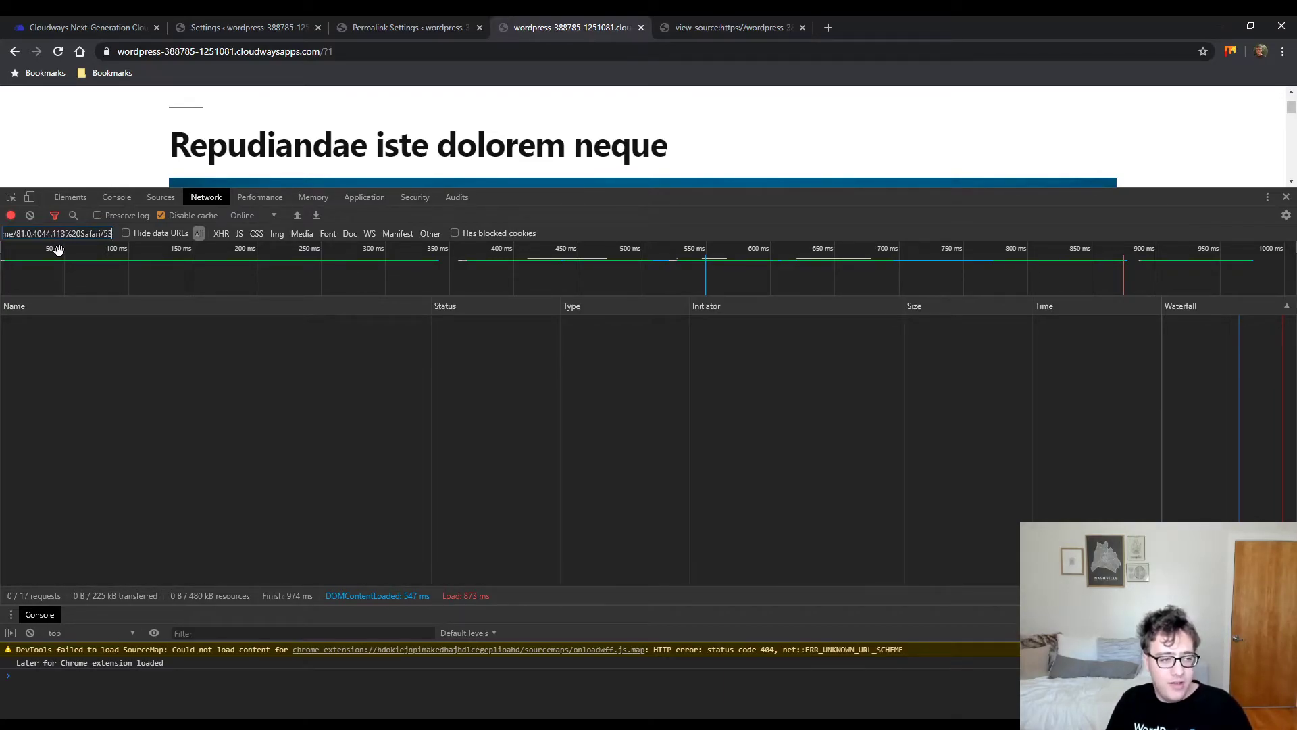
key(ctrl+a)
text(json)
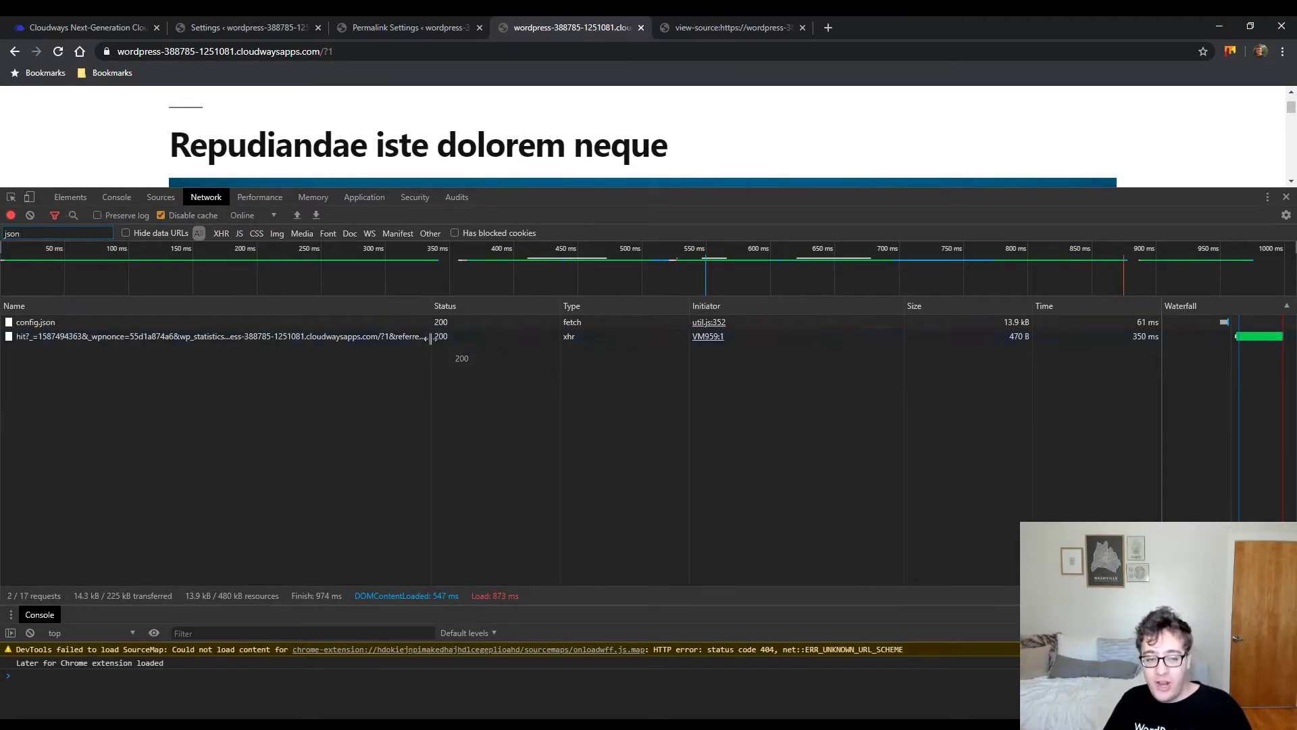
- Examine the response and request headers of the new wpstatistics hit request, and close its details
click(416, 337)
scroll(272, 403, down, 5)
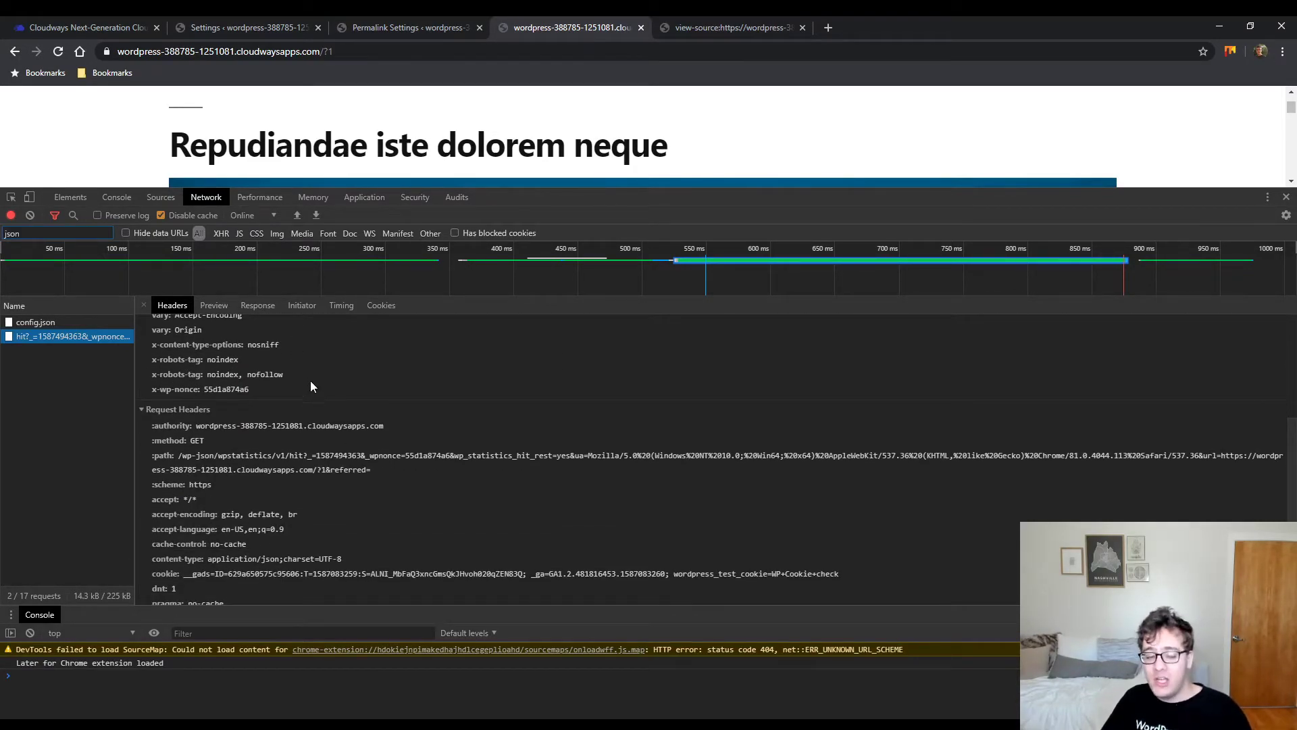
scroll(304, 390, up, 2)
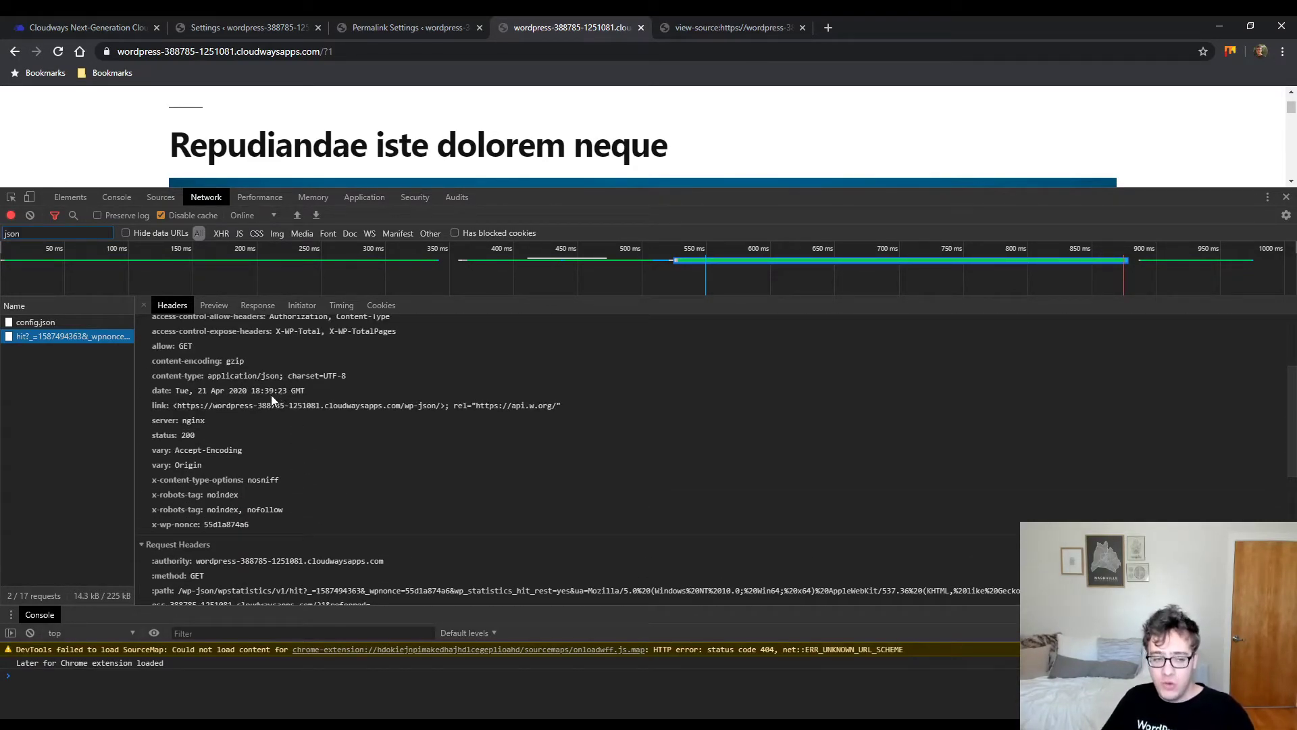
scroll(260, 392, up, 3)
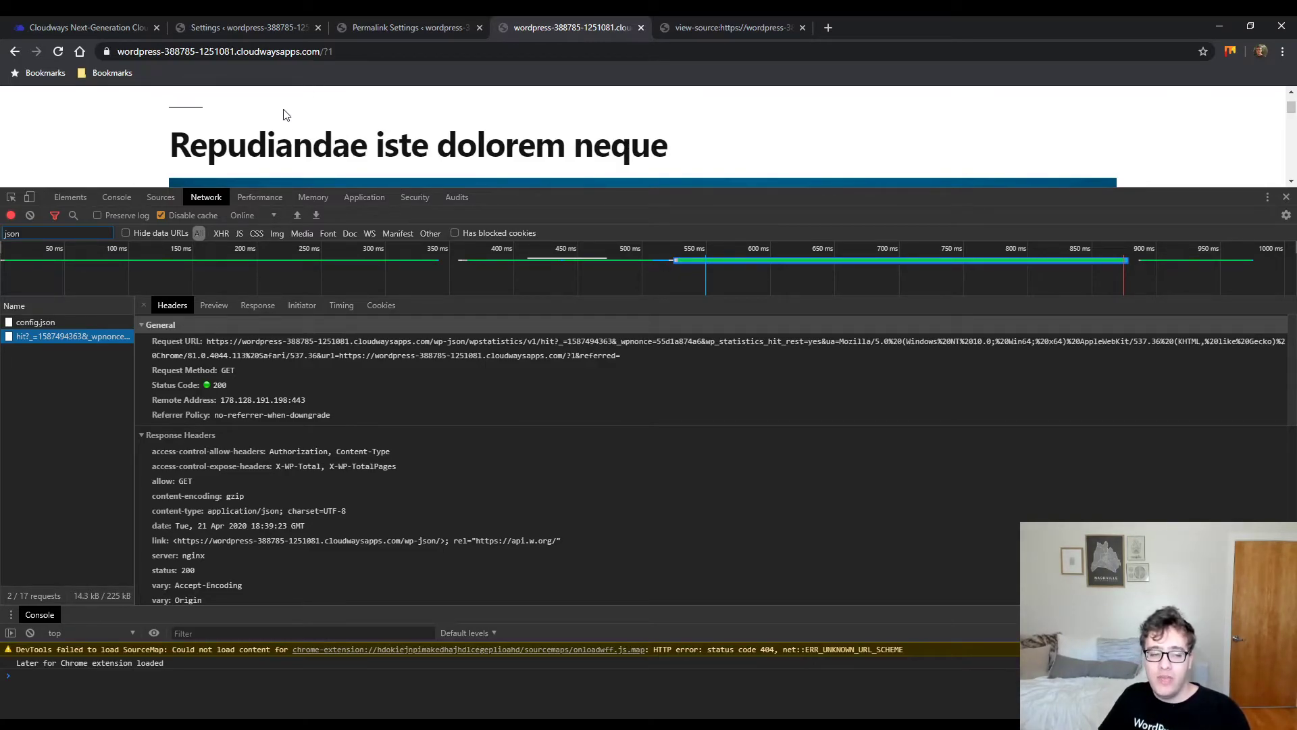
click(146, 305)
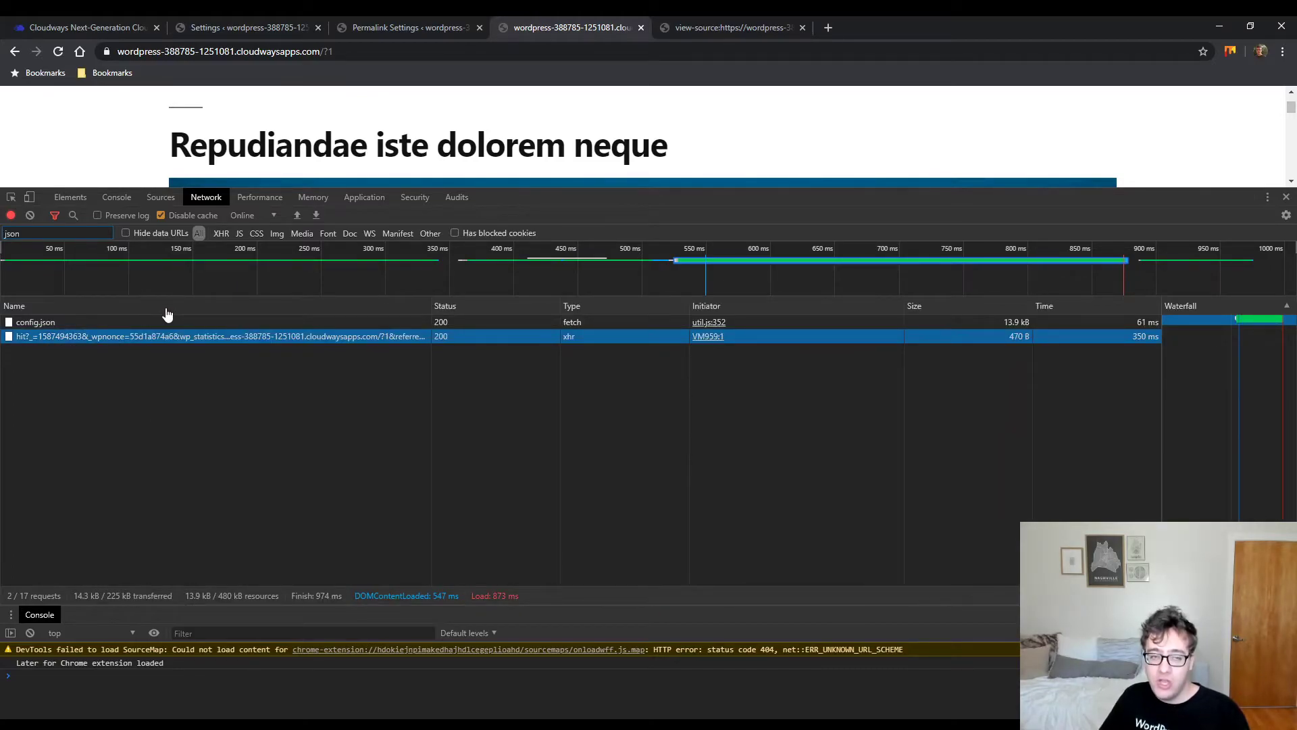
- Log back in to WordPress on the WP Statistics settings tab and decline saving the login to LastPass
click(258, 20)
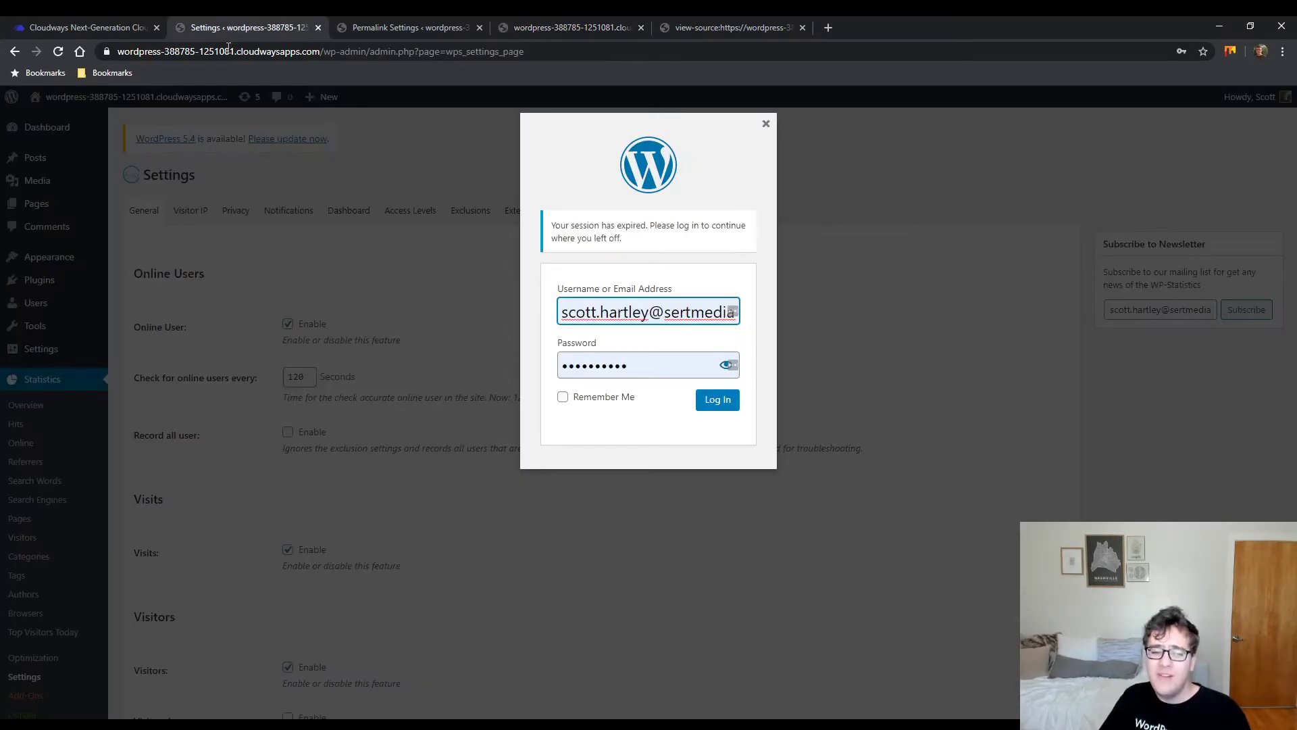
click(724, 412)
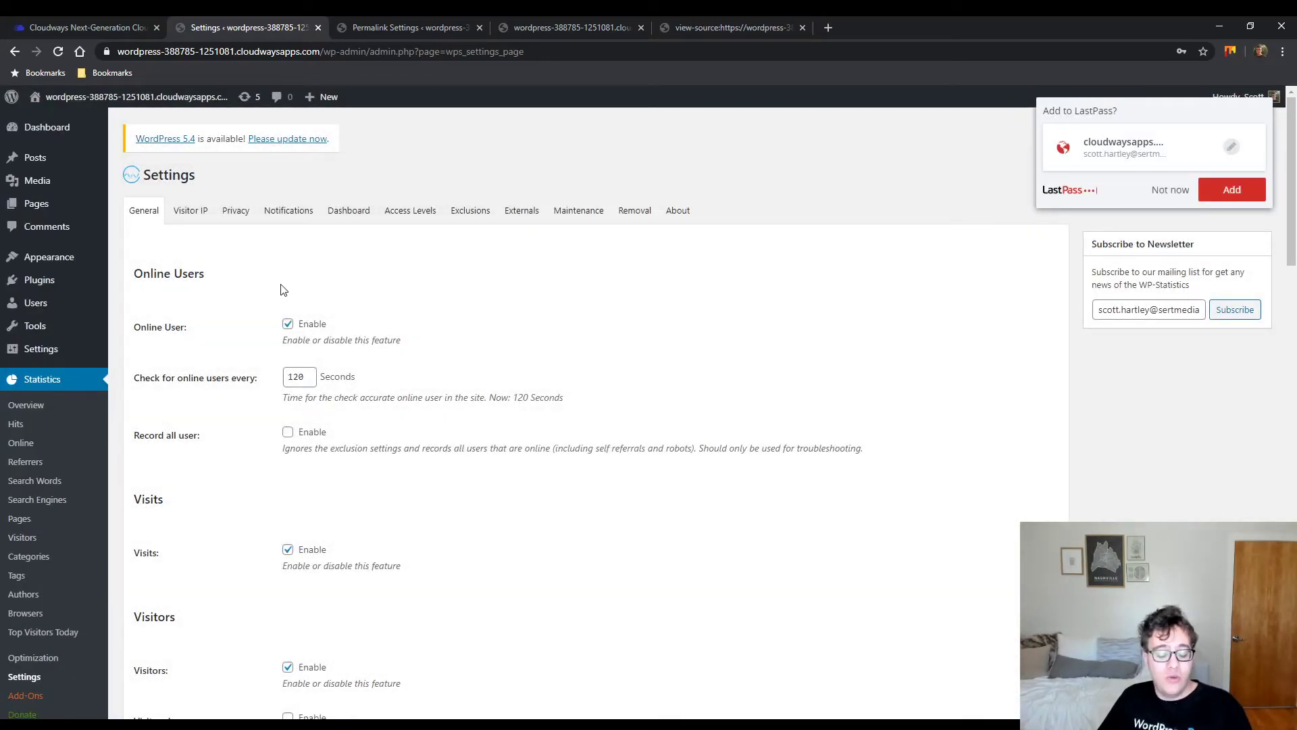
scroll(534, 304, down, 5)
scroll(534, 312, down, 9)
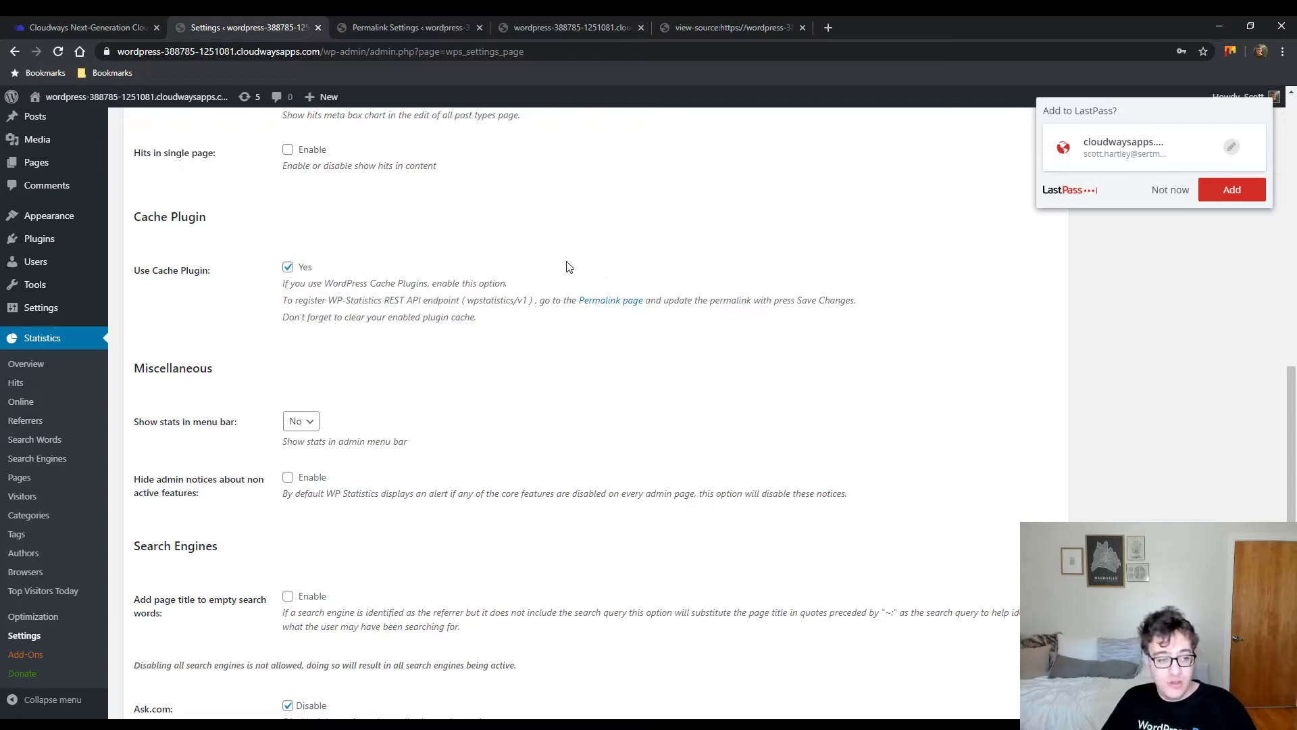
click(1168, 189)
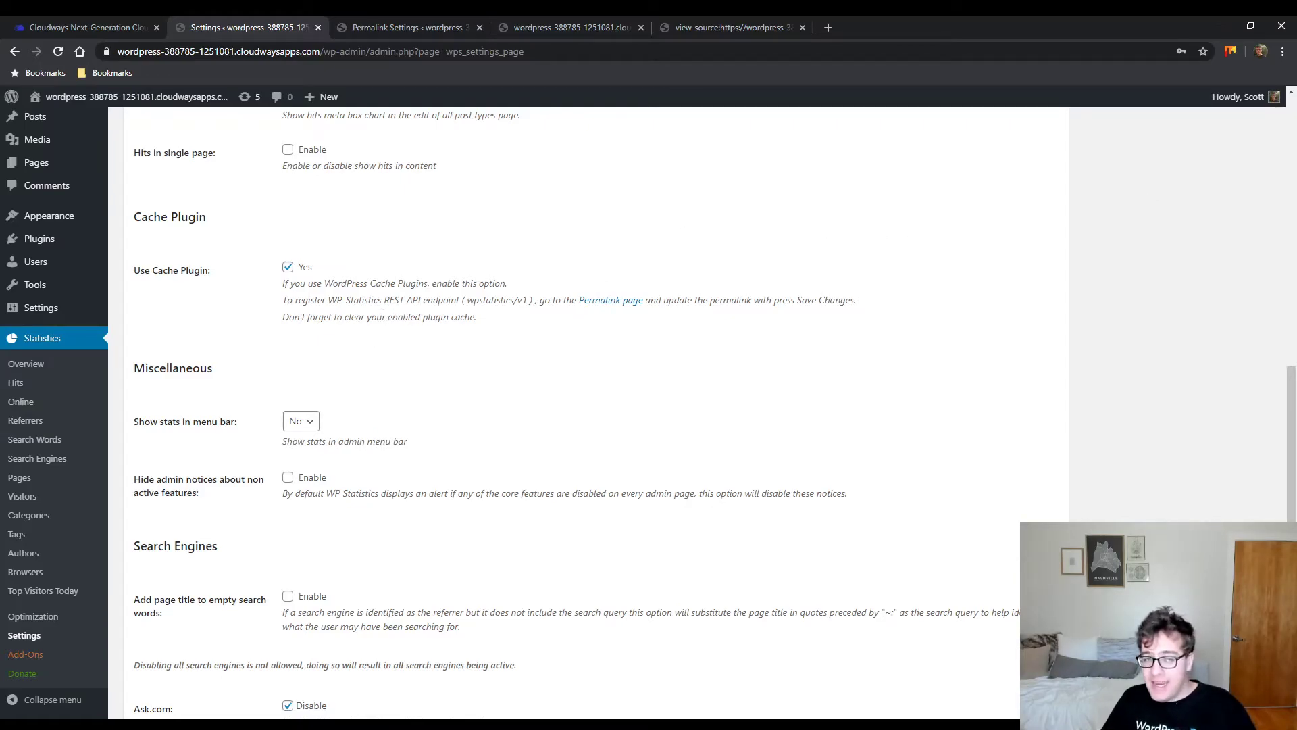
- Set Show stats in menu bar to Yes and enable hiding admin notices about non-active features
scroll(329, 279, down, 2)
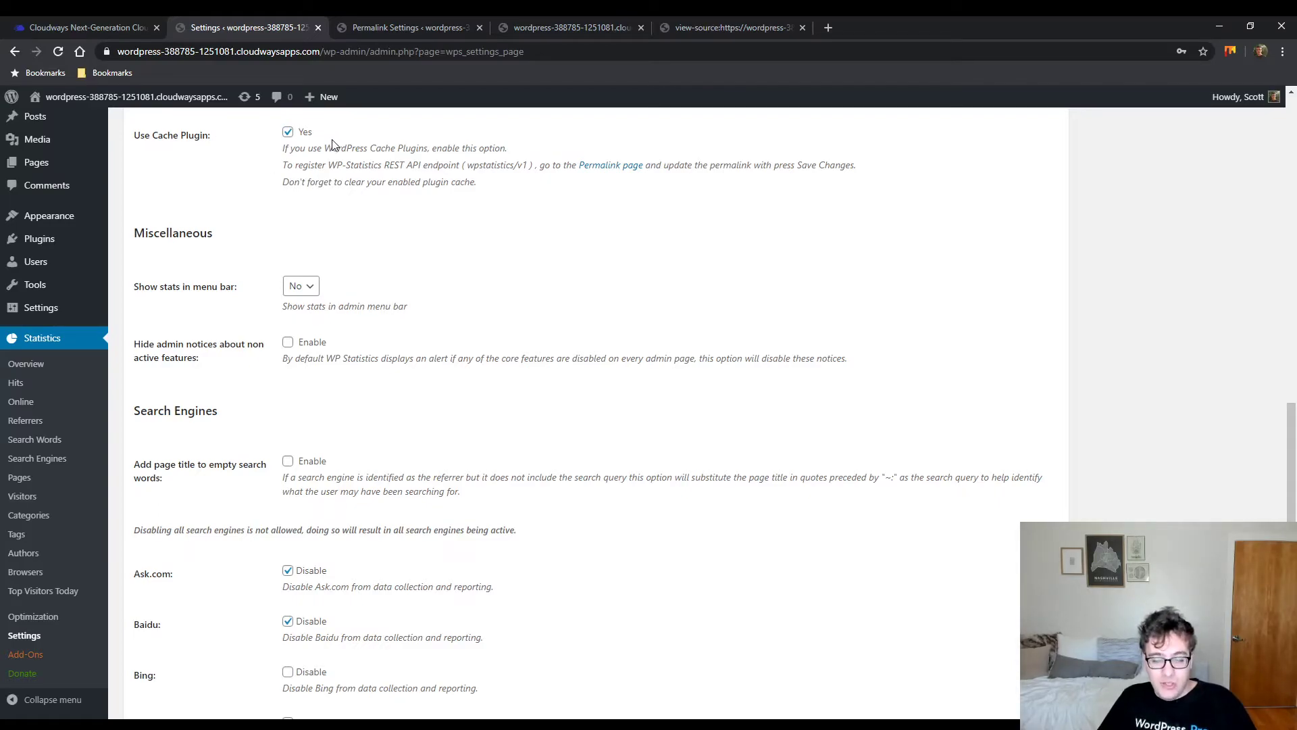
scroll(556, 128, down, 1)
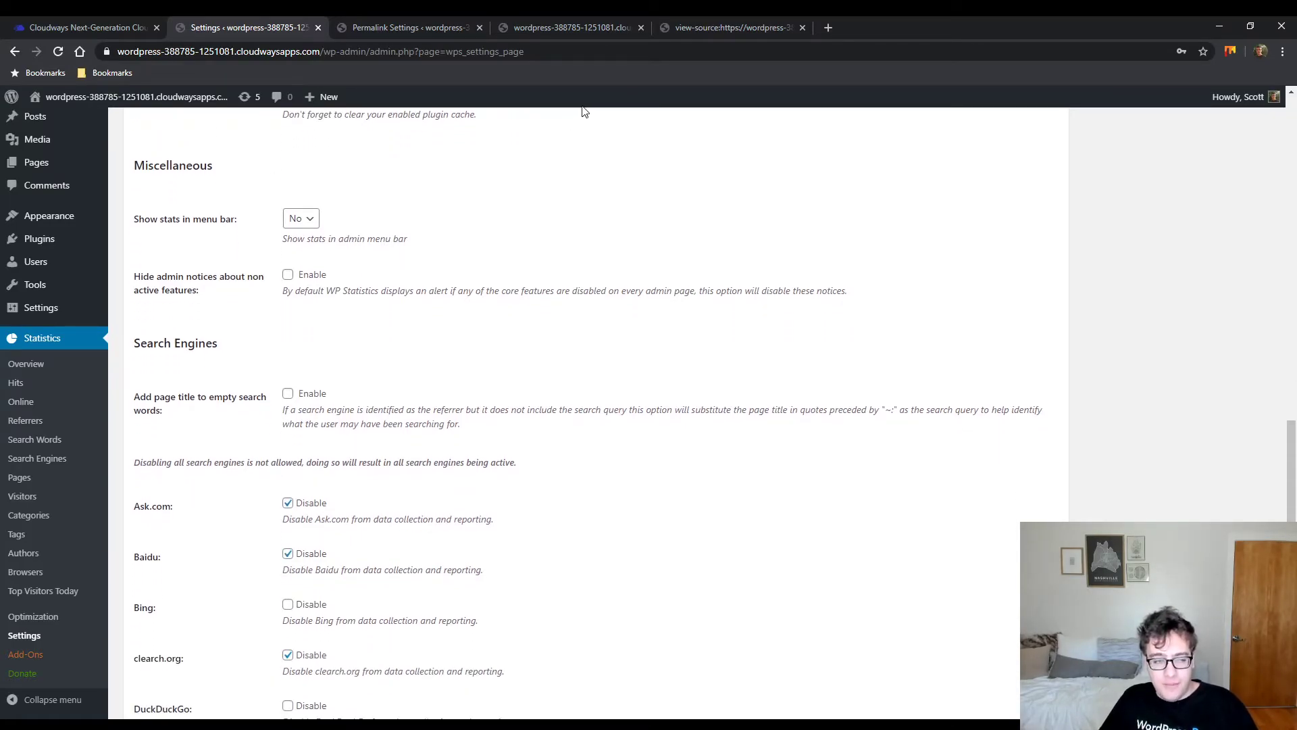
click(300, 217)
click(300, 245)
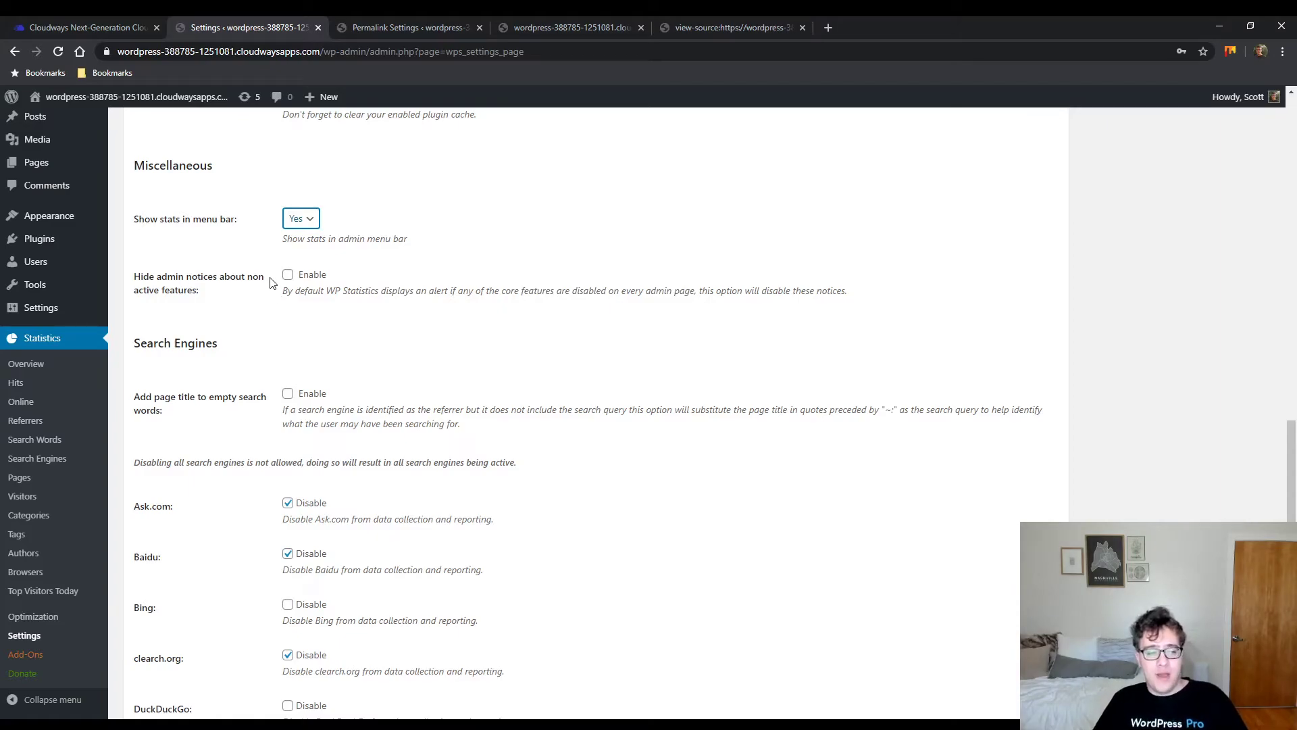
click(287, 276)
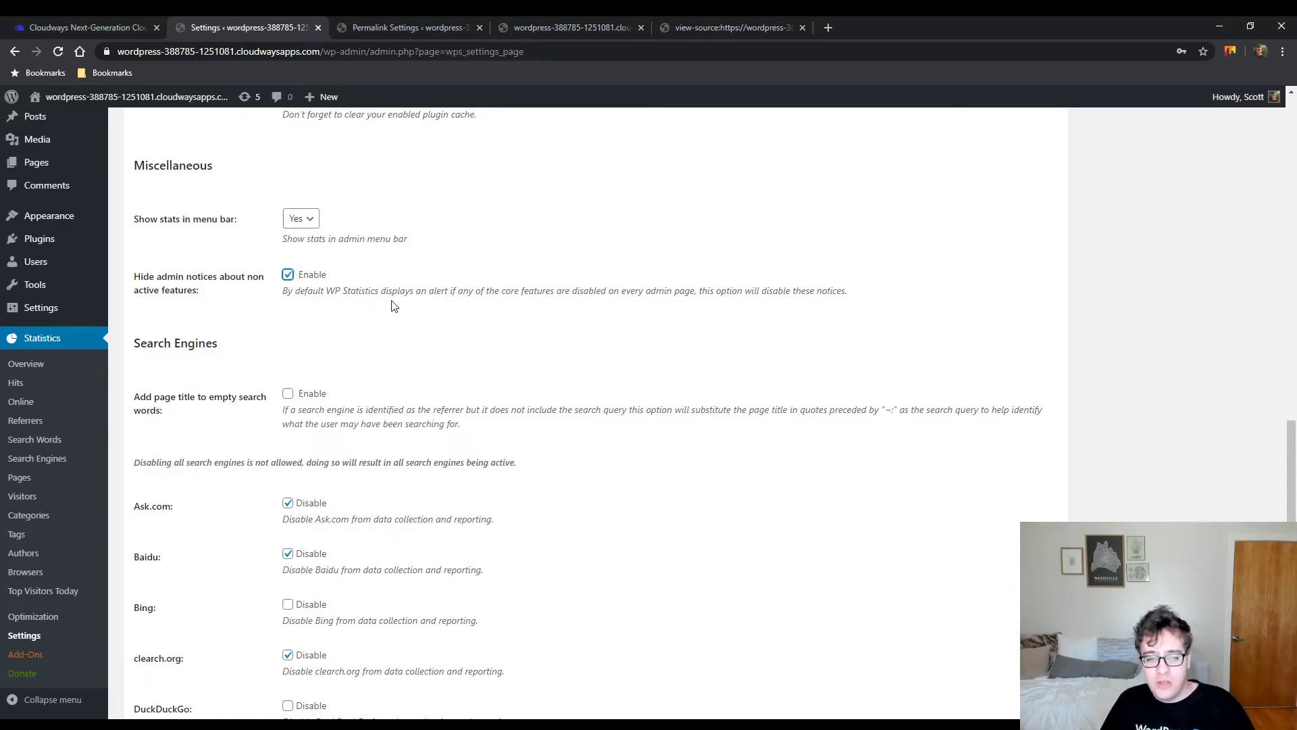
- Try enabling the search engine option that adds the page title to empty search words
scroll(394, 306, down, 2)
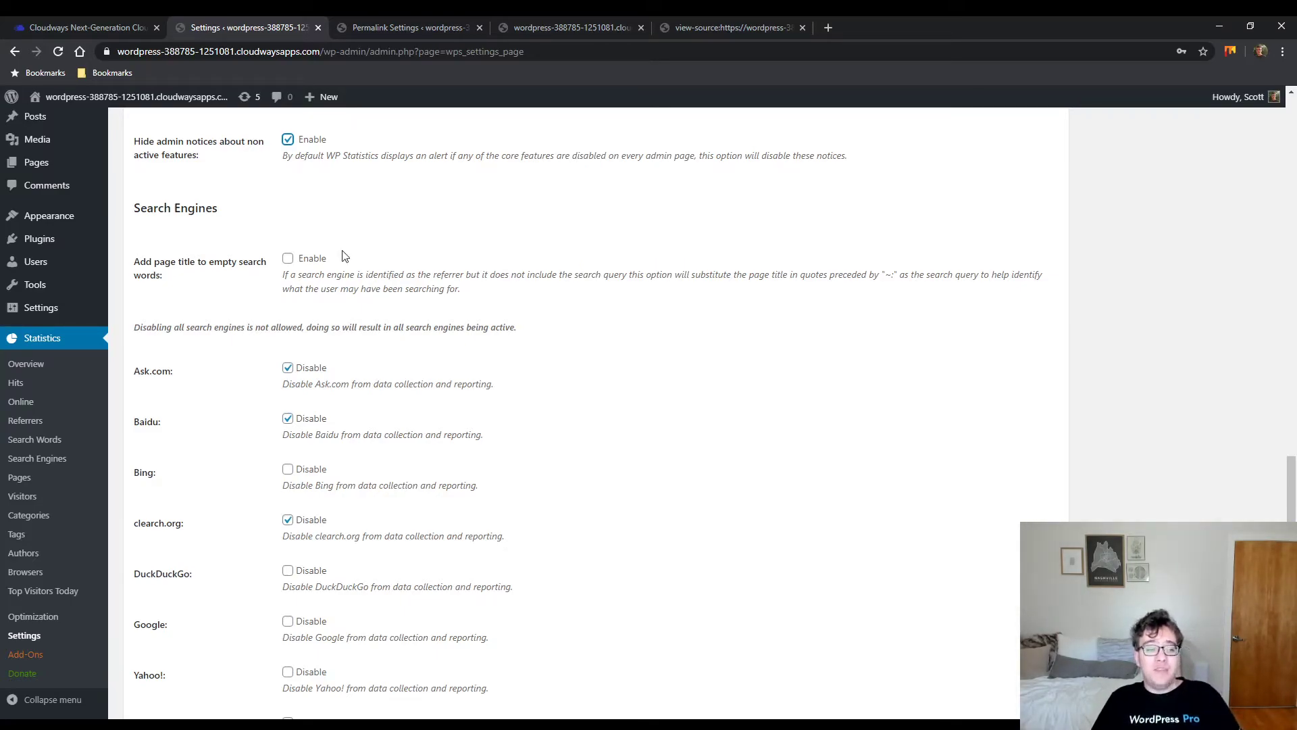
drag(331, 274, 526, 289)
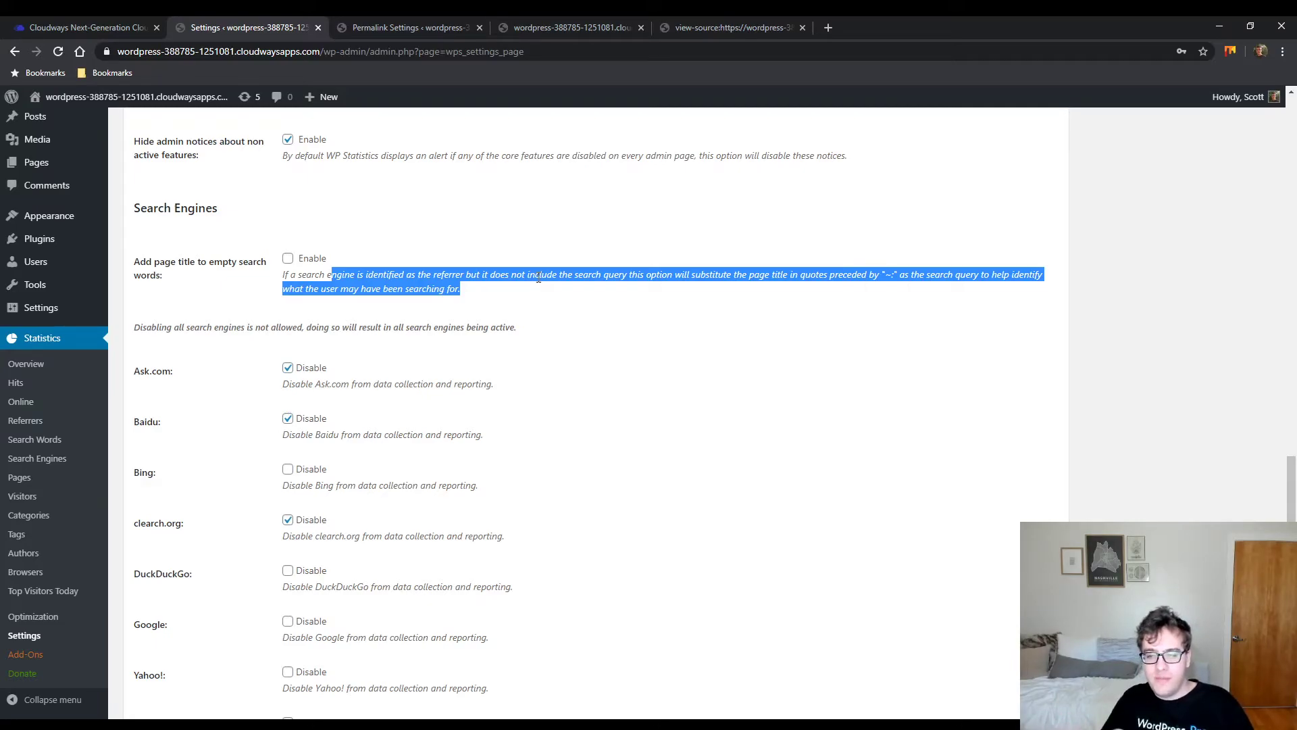
triple_click(423, 288)
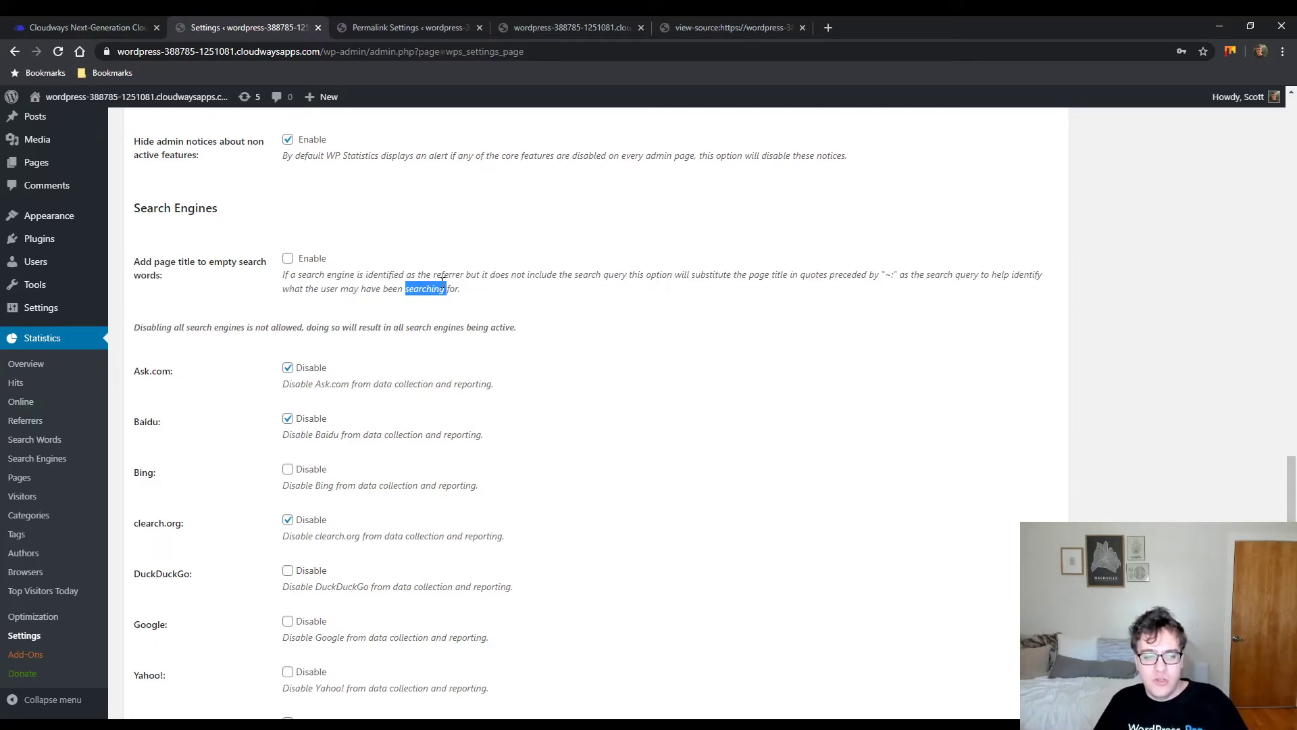
click(528, 243)
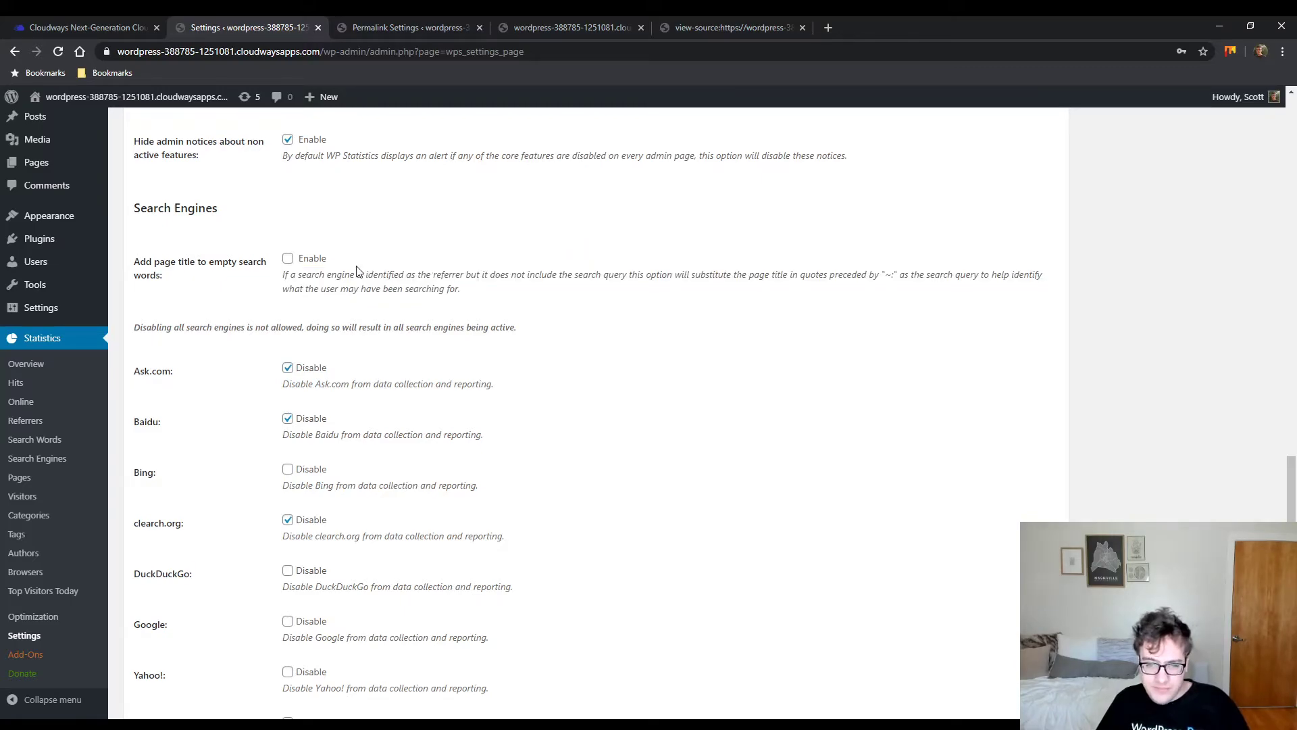
click(289, 259)
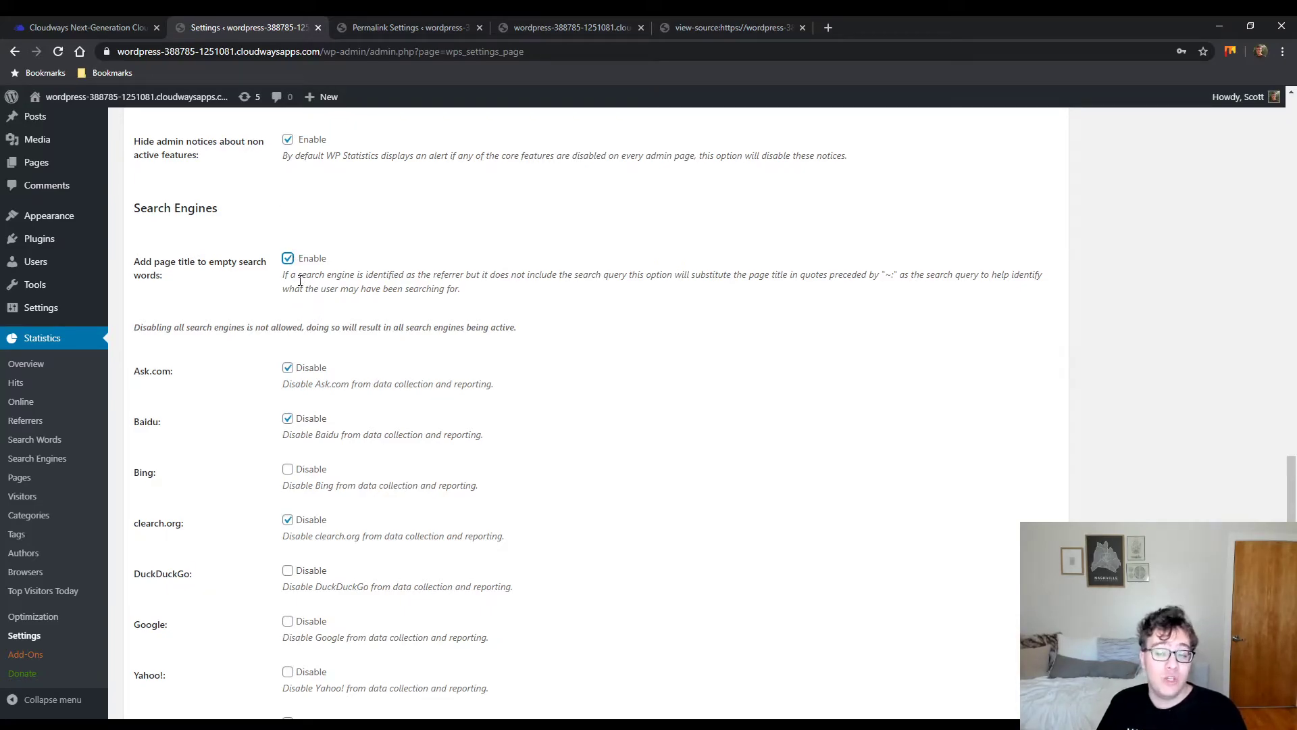
scroll(311, 284, down, 7)
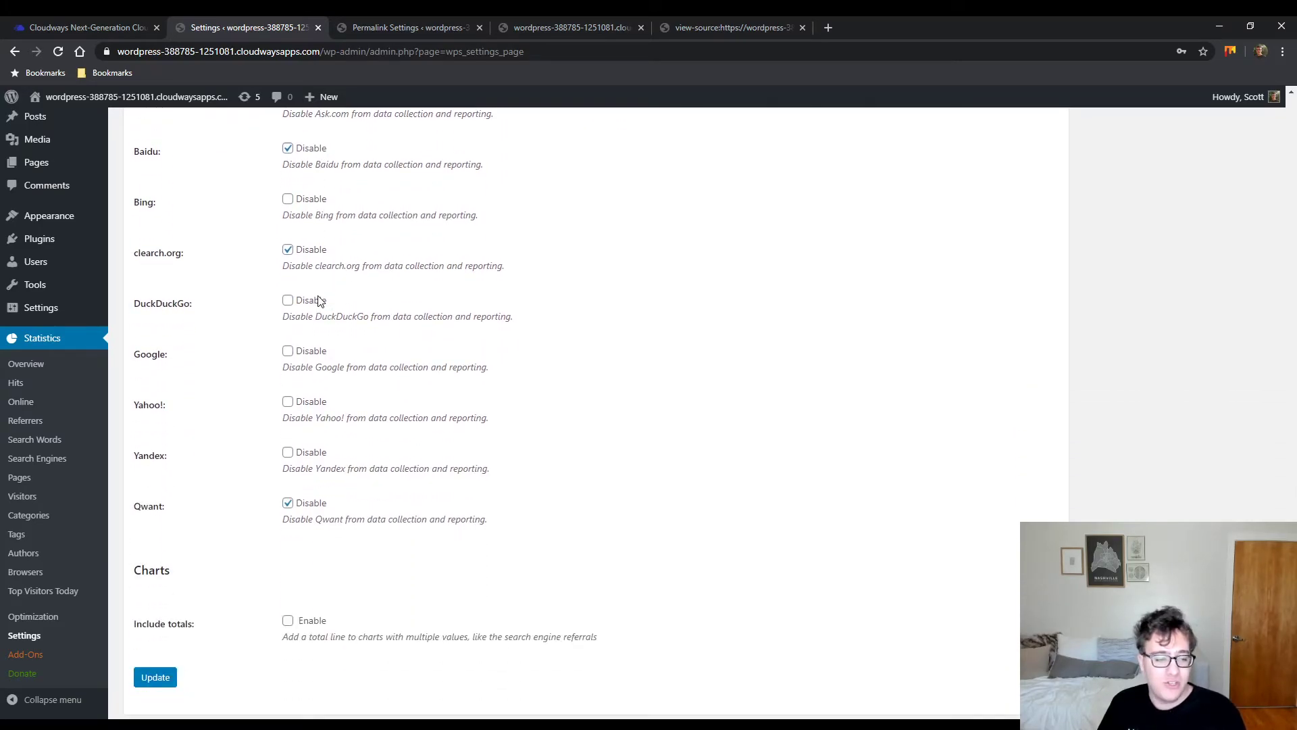
scroll(317, 291, up, 7)
click(289, 259)
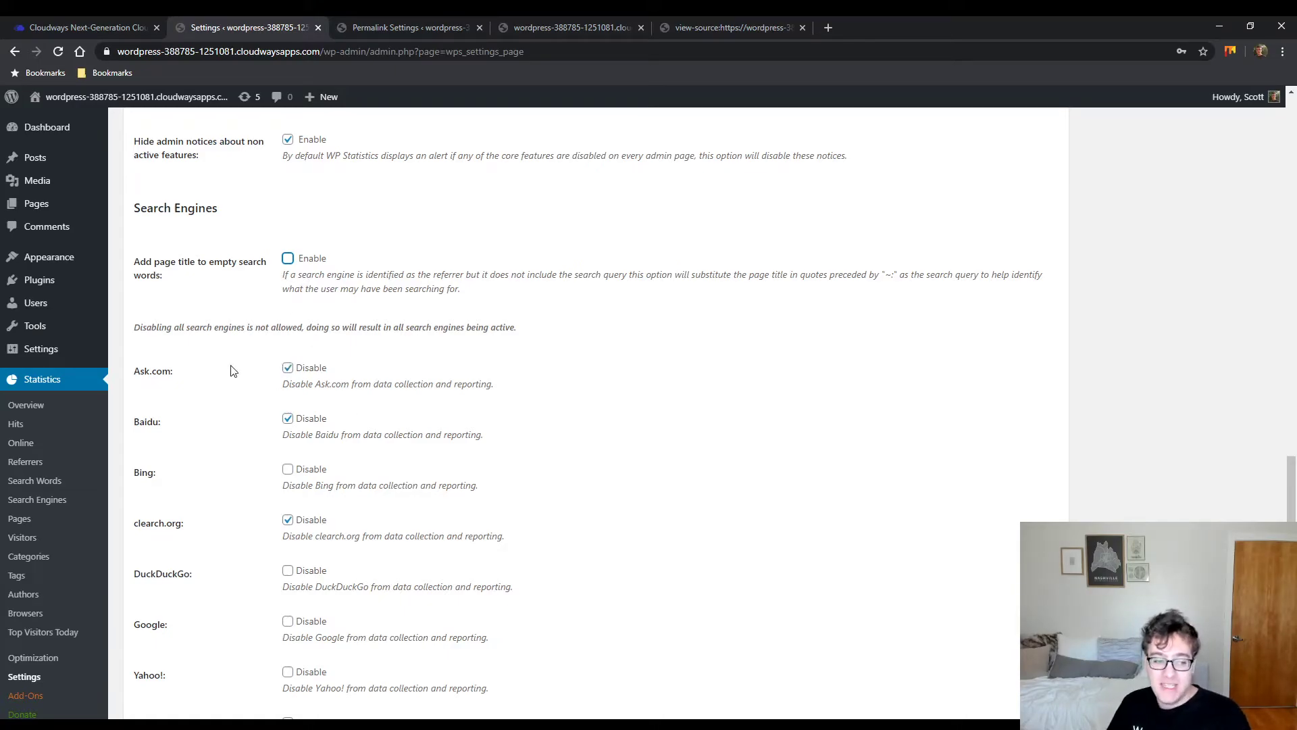
- Disable Yandex from data collection and reporting, and highlight the charts' Include totals label
scroll(453, 351, down, 2)
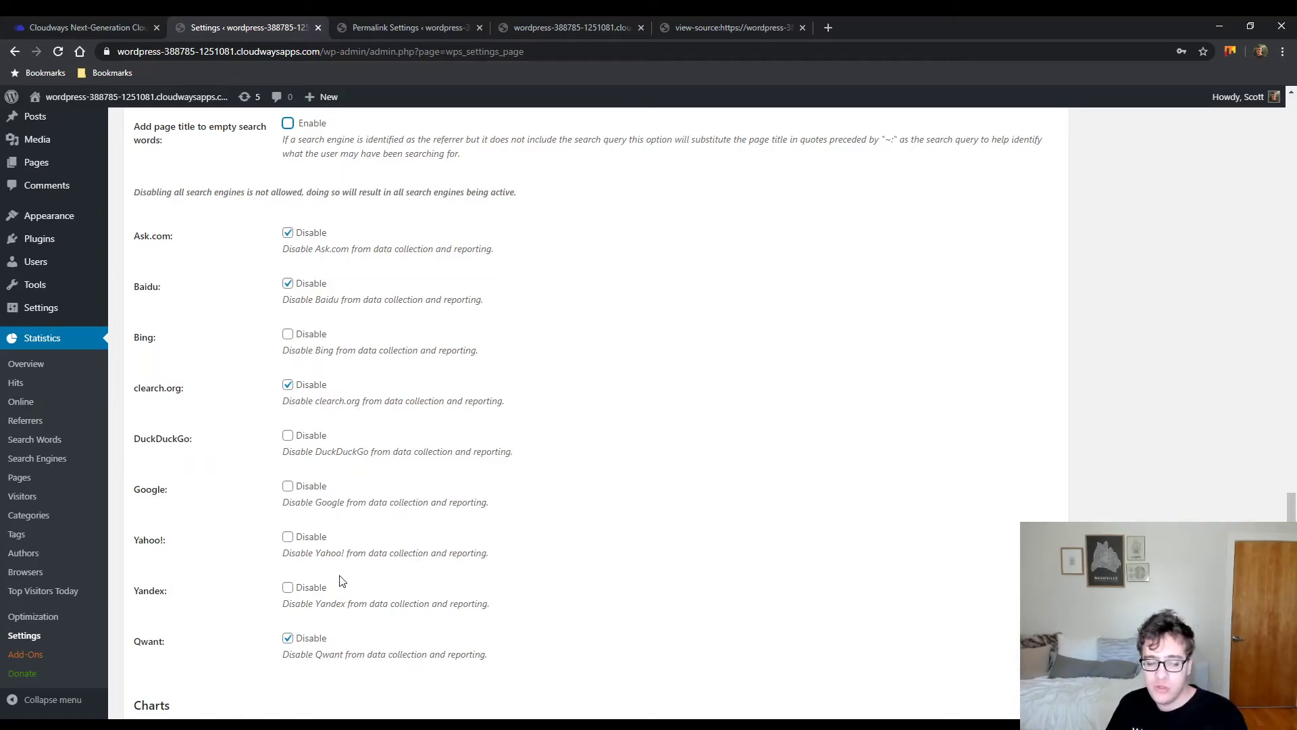
scroll(340, 577, down, 2)
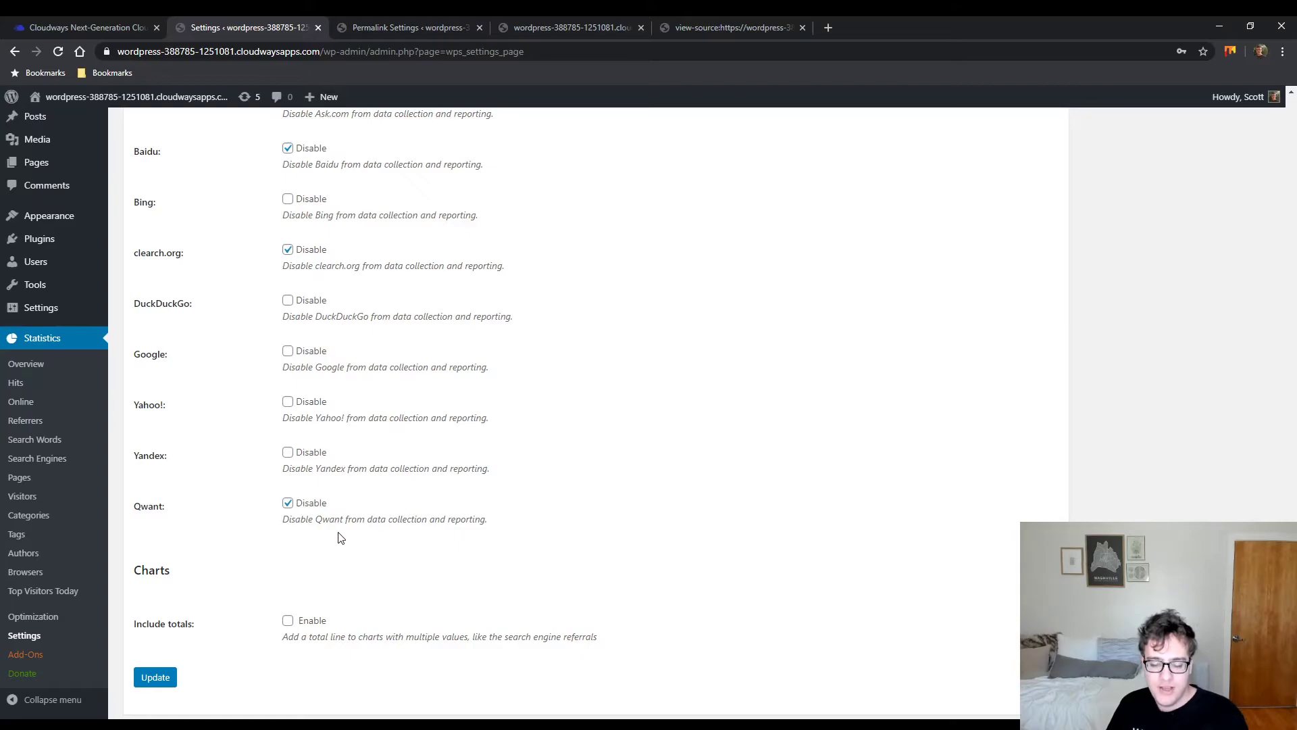
click(289, 452)
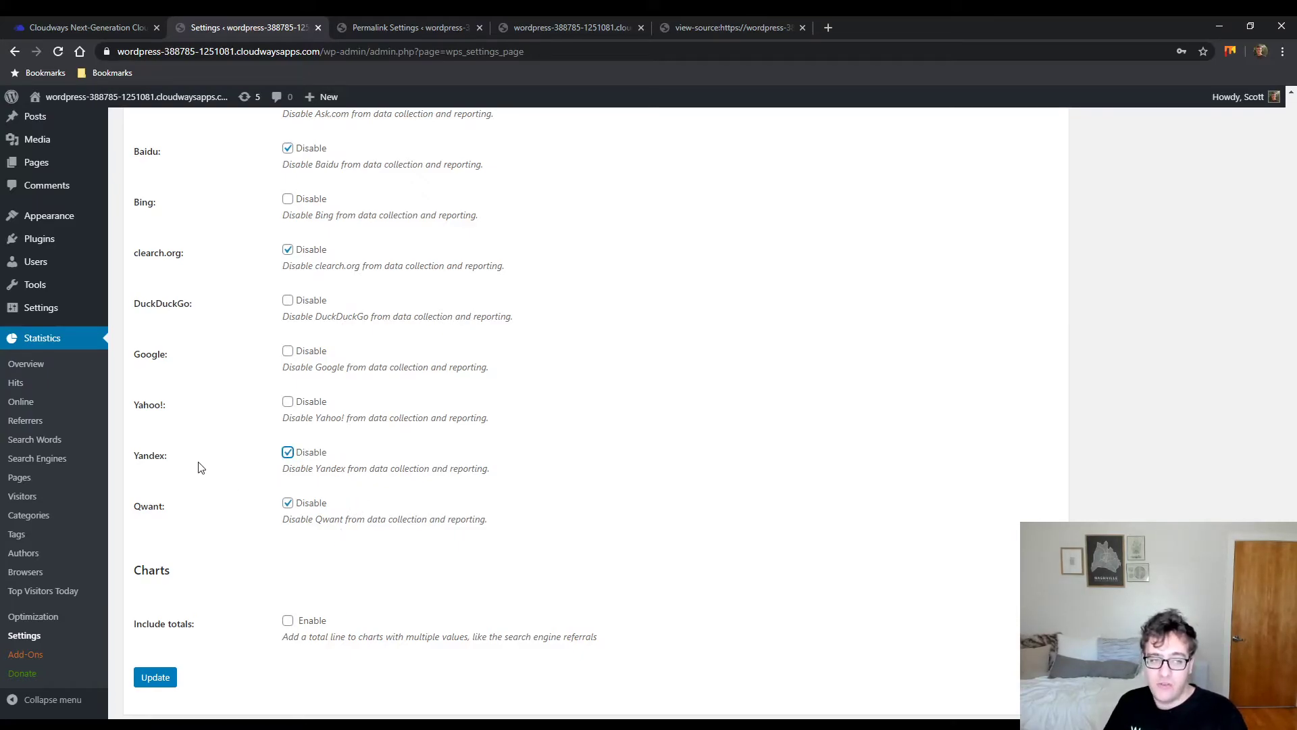
scroll(226, 454, up, 2)
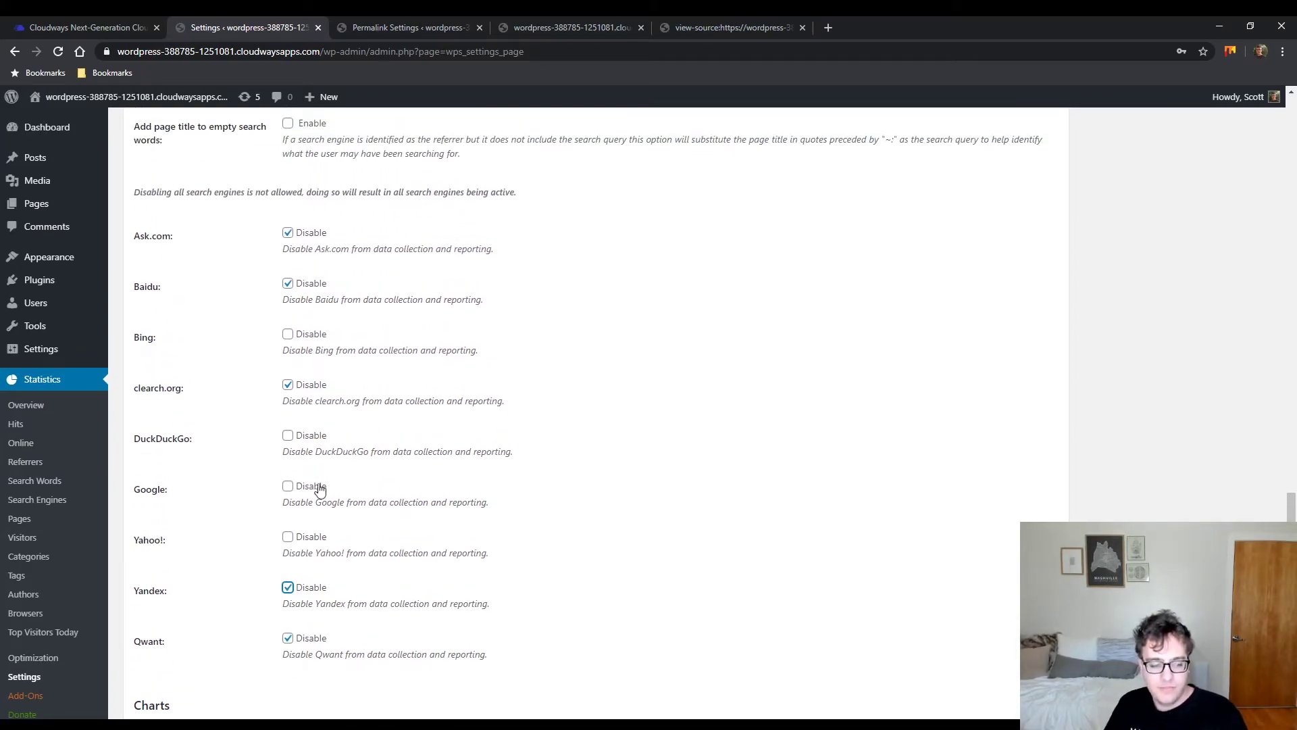
scroll(273, 442, down, 3)
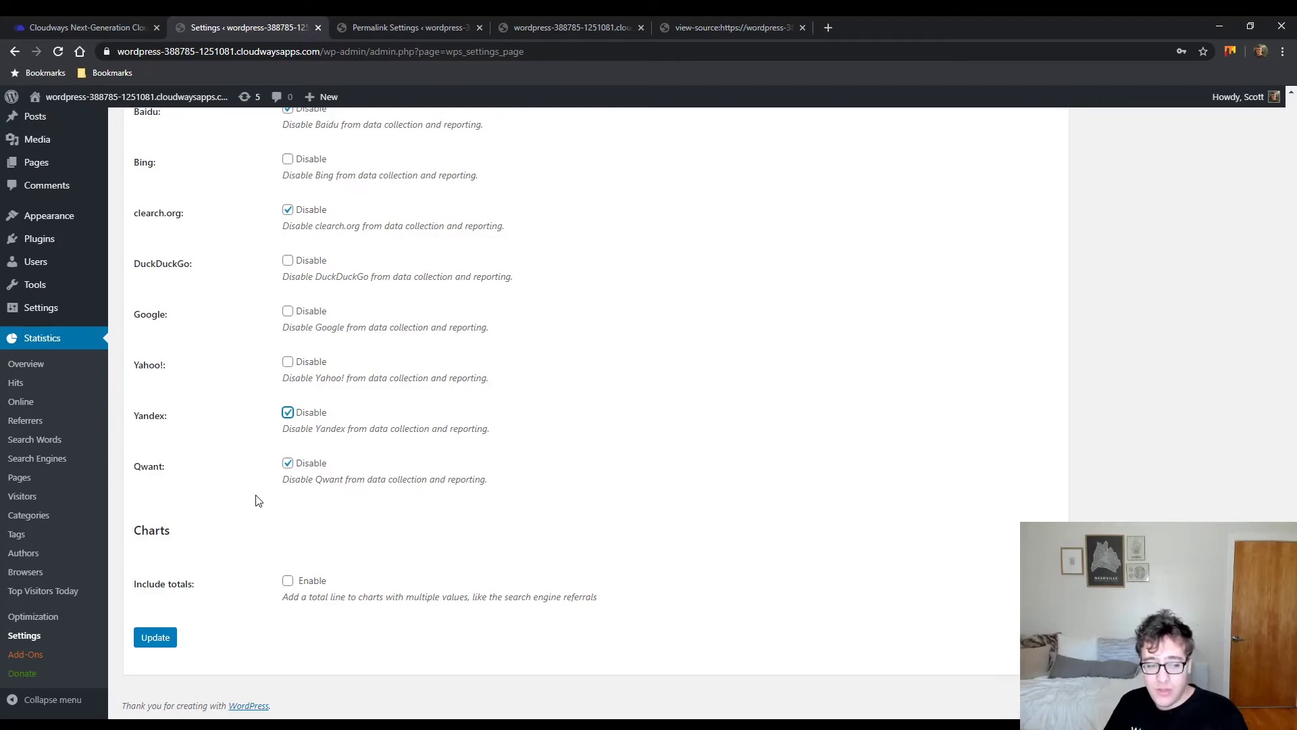
drag(209, 573, 188, 575)
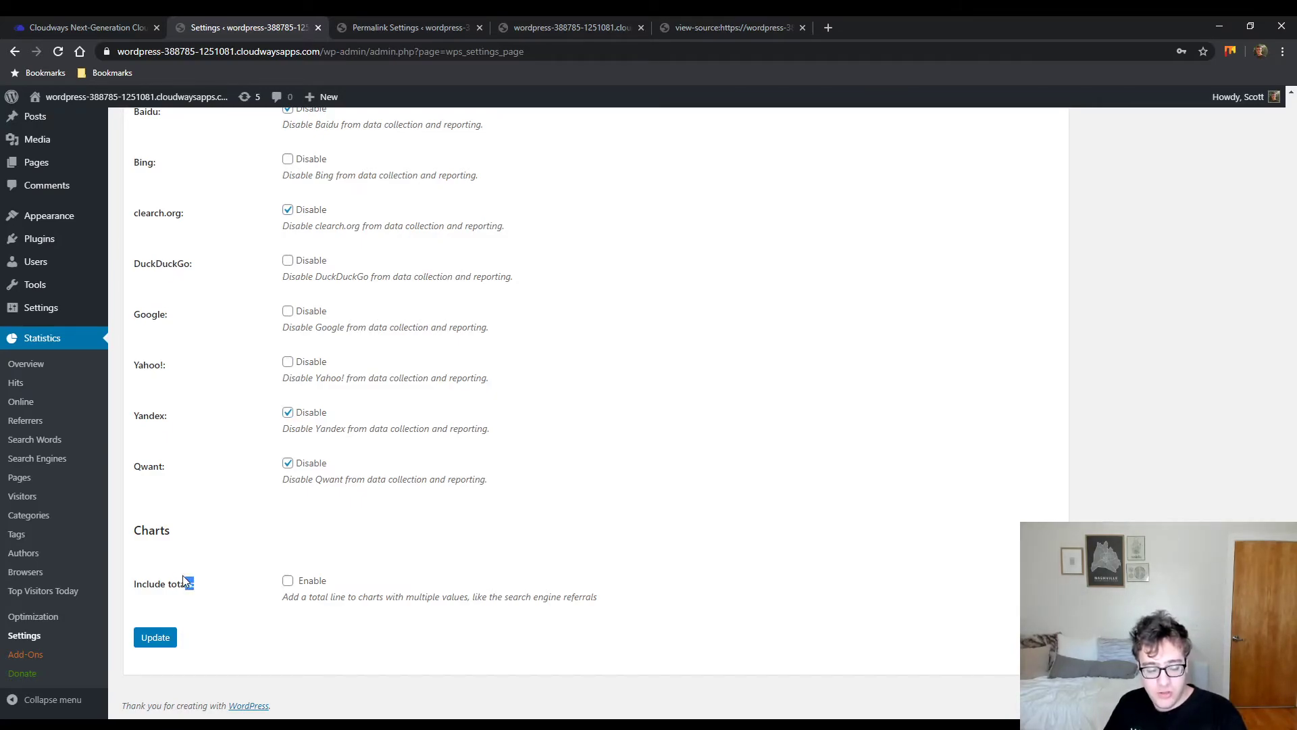
- Save the general settings and review the available visitor IP detection methods
drag(282, 600, 635, 606)
click(159, 637)
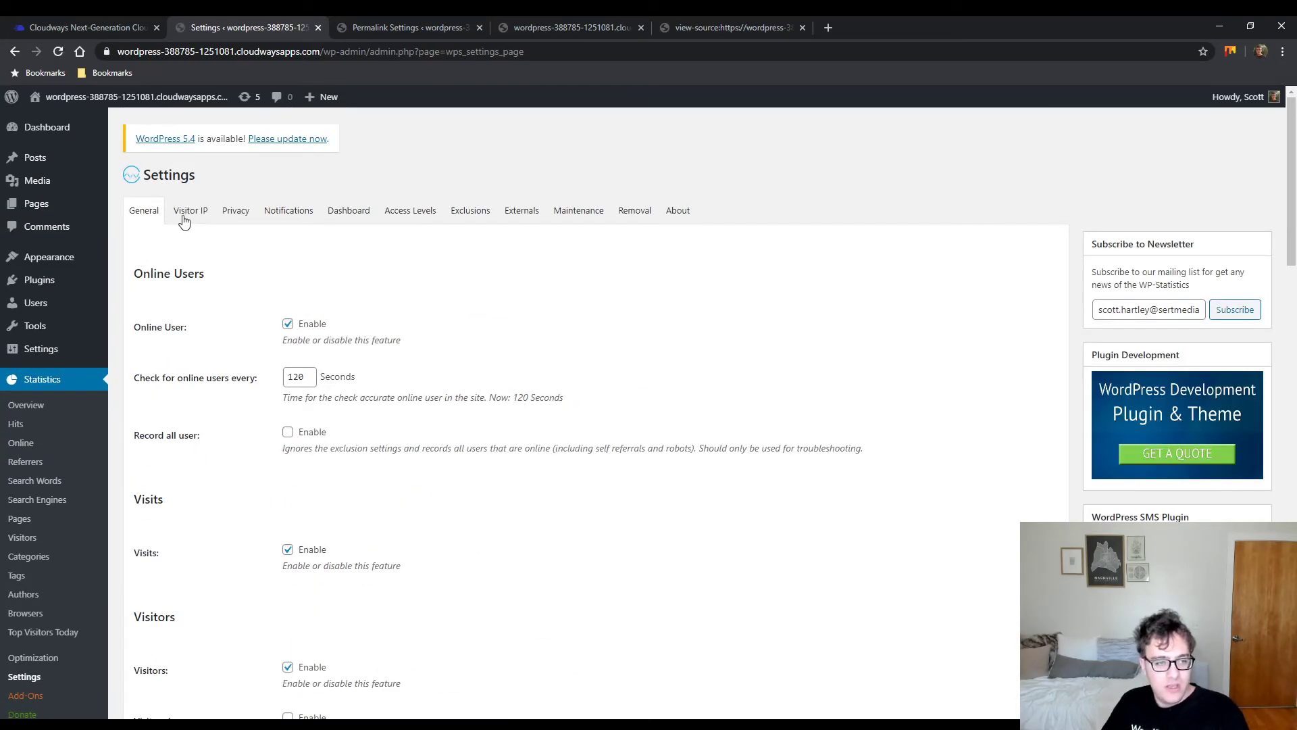
click(191, 214)
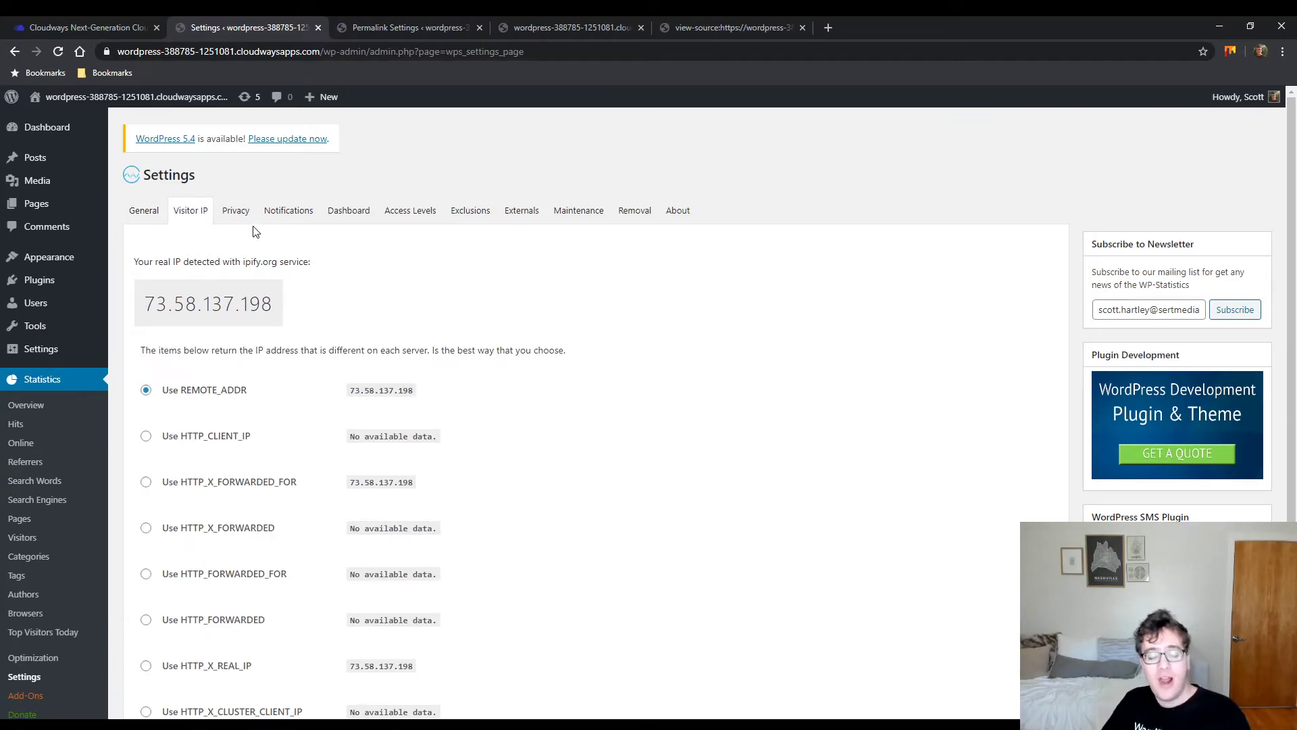
scroll(257, 236, down, 4)
scroll(274, 255, up, 3)
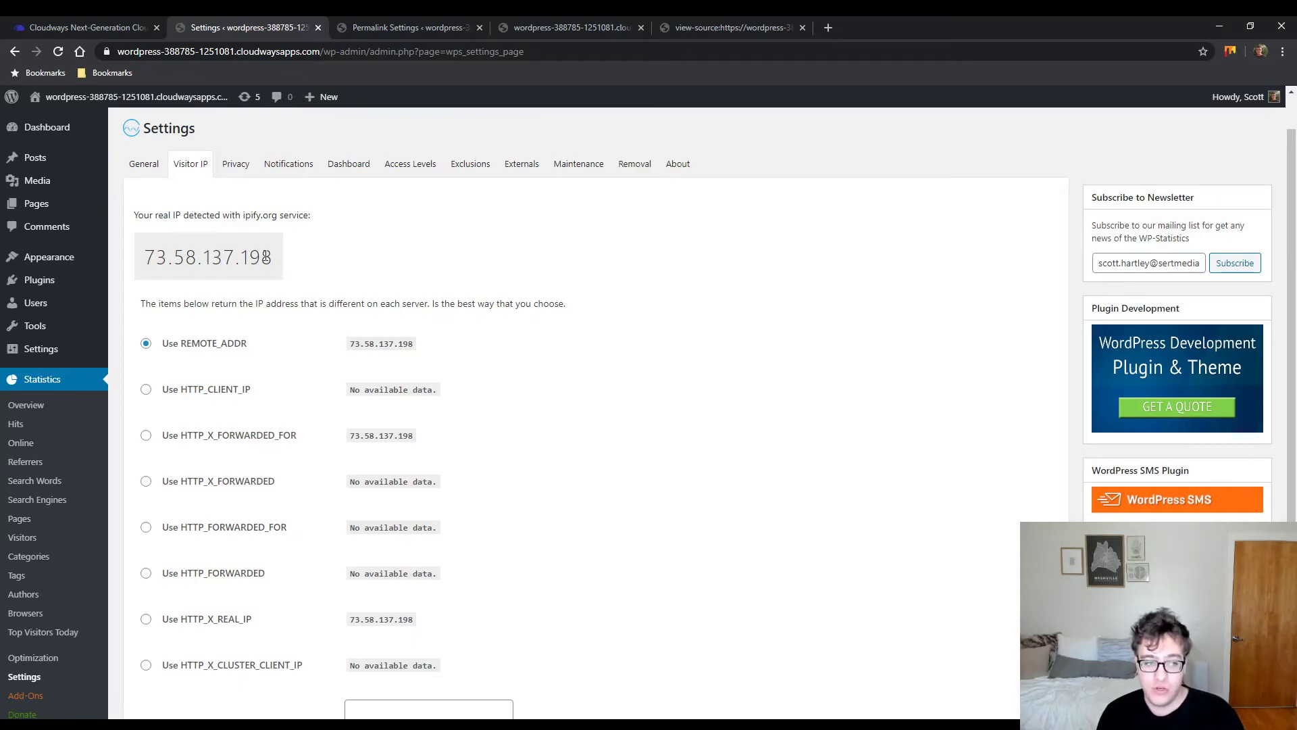
- Enable Anonymize IP Addresses in the privacy settings and read the options for hashing IPs and storing the entire user agent string
click(225, 166)
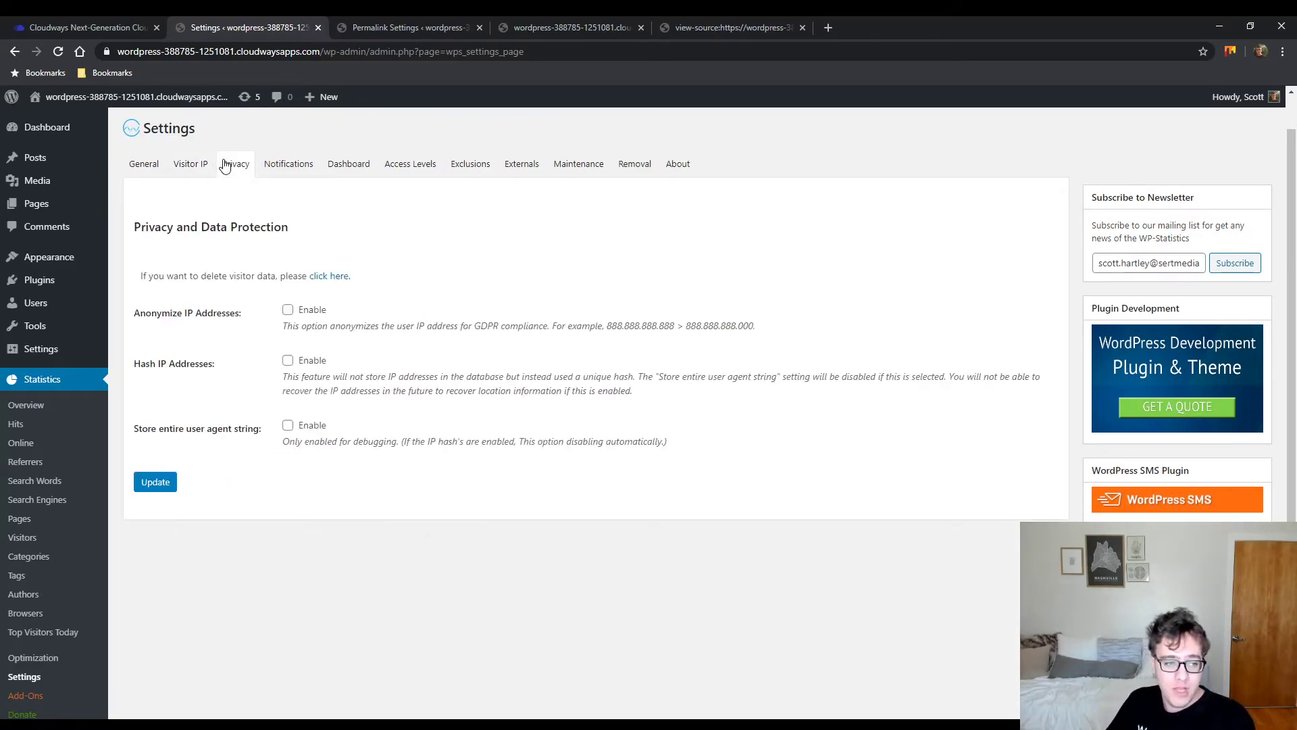
click(288, 309)
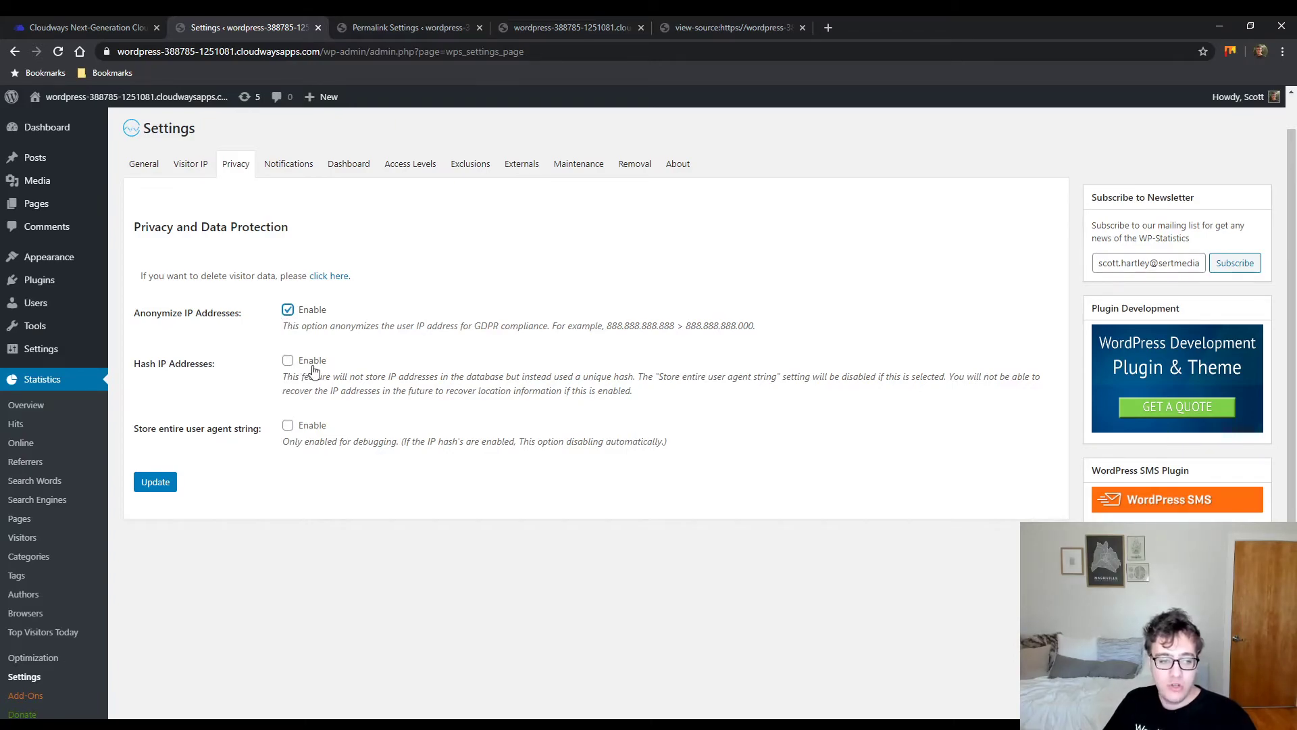
double_click(230, 362)
click(223, 362)
drag(344, 379, 497, 377)
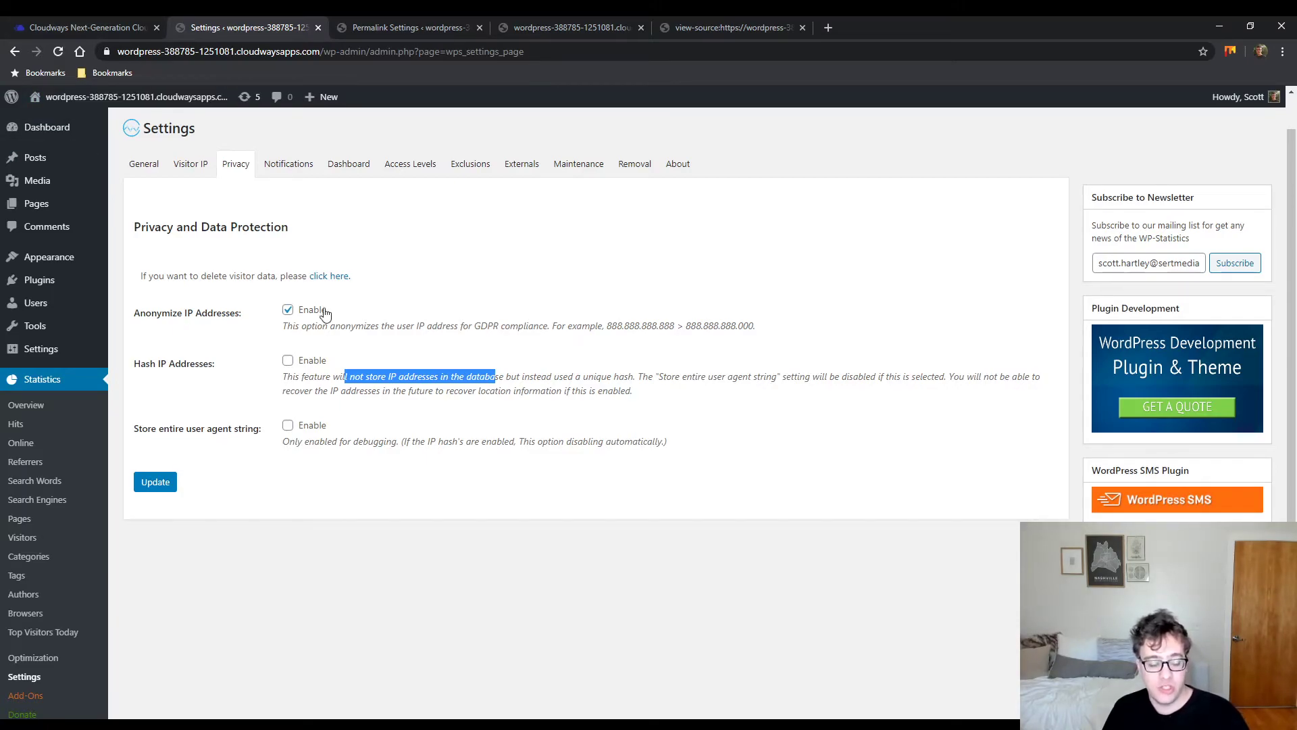
drag(262, 430, 405, 498)
click(434, 476)
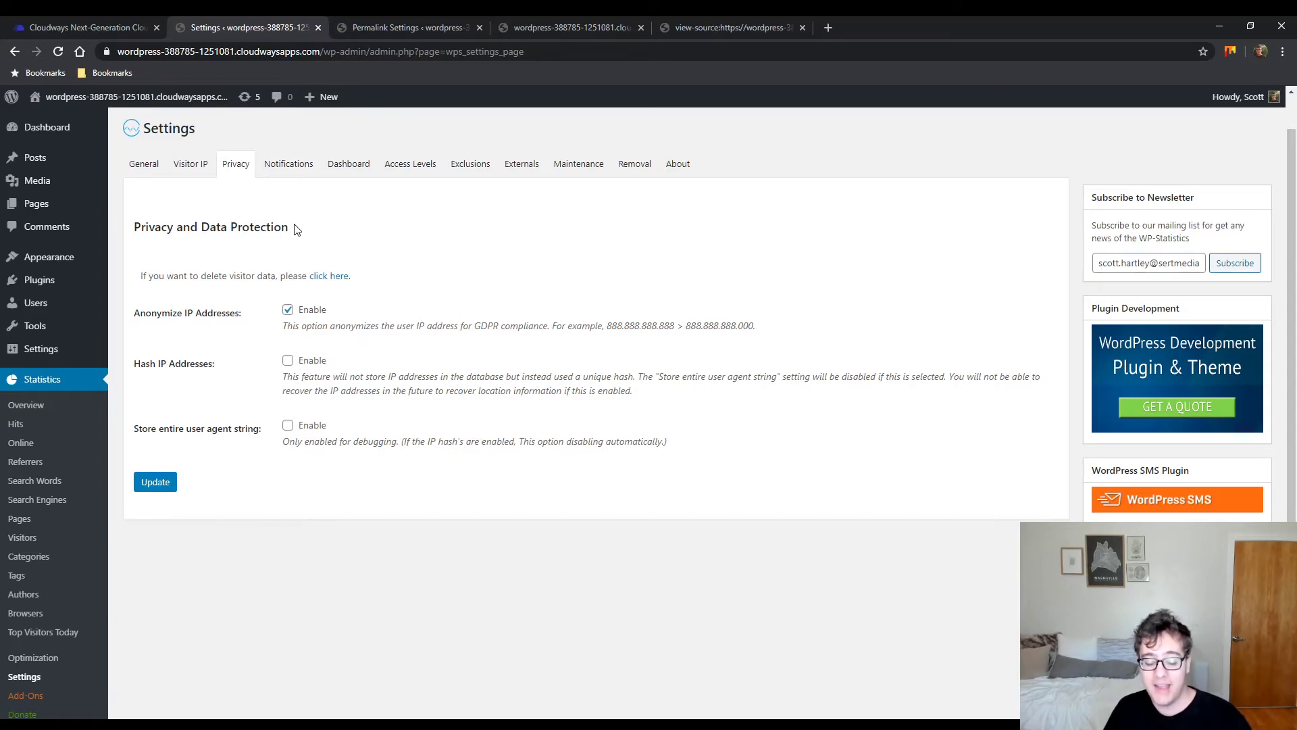
- Review the notification report options, then the dashboard, page/post editor widget and map display settings
click(312, 166)
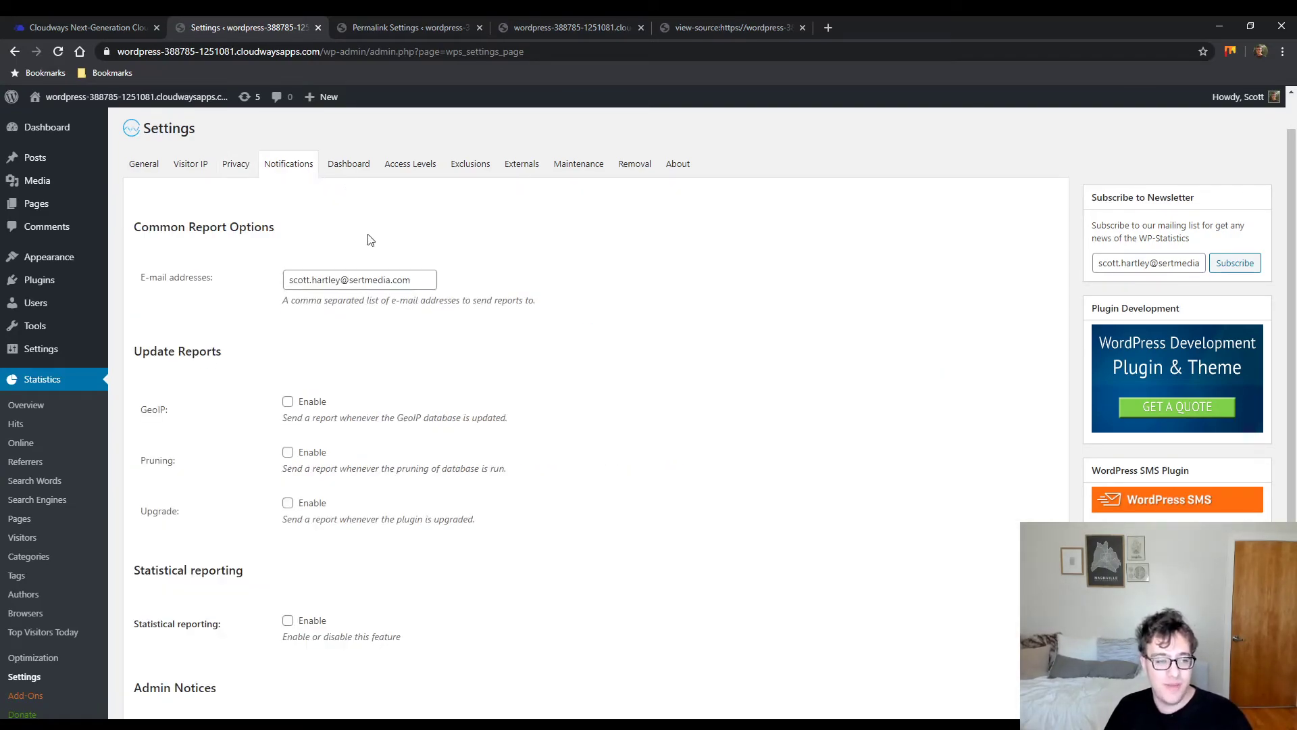
scroll(364, 229, down, 2)
scroll(360, 301, down, 1)
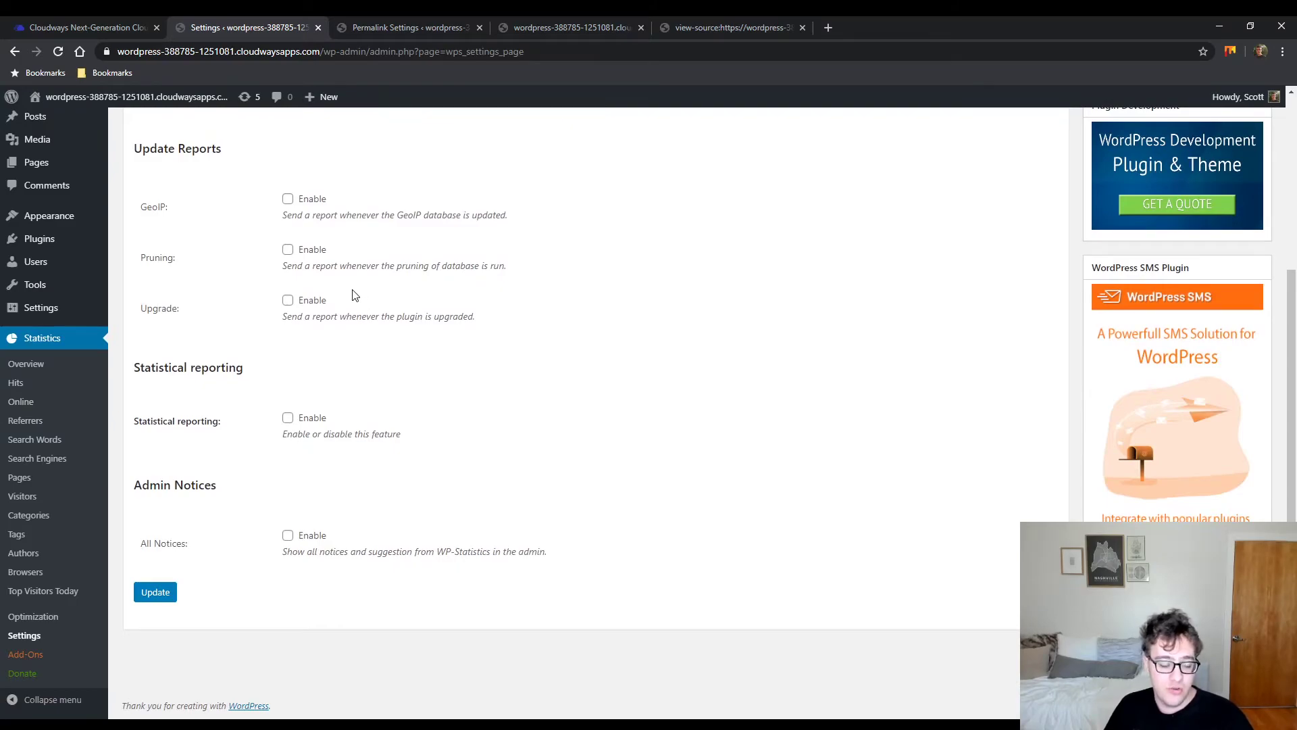
scroll(352, 295, up, 4)
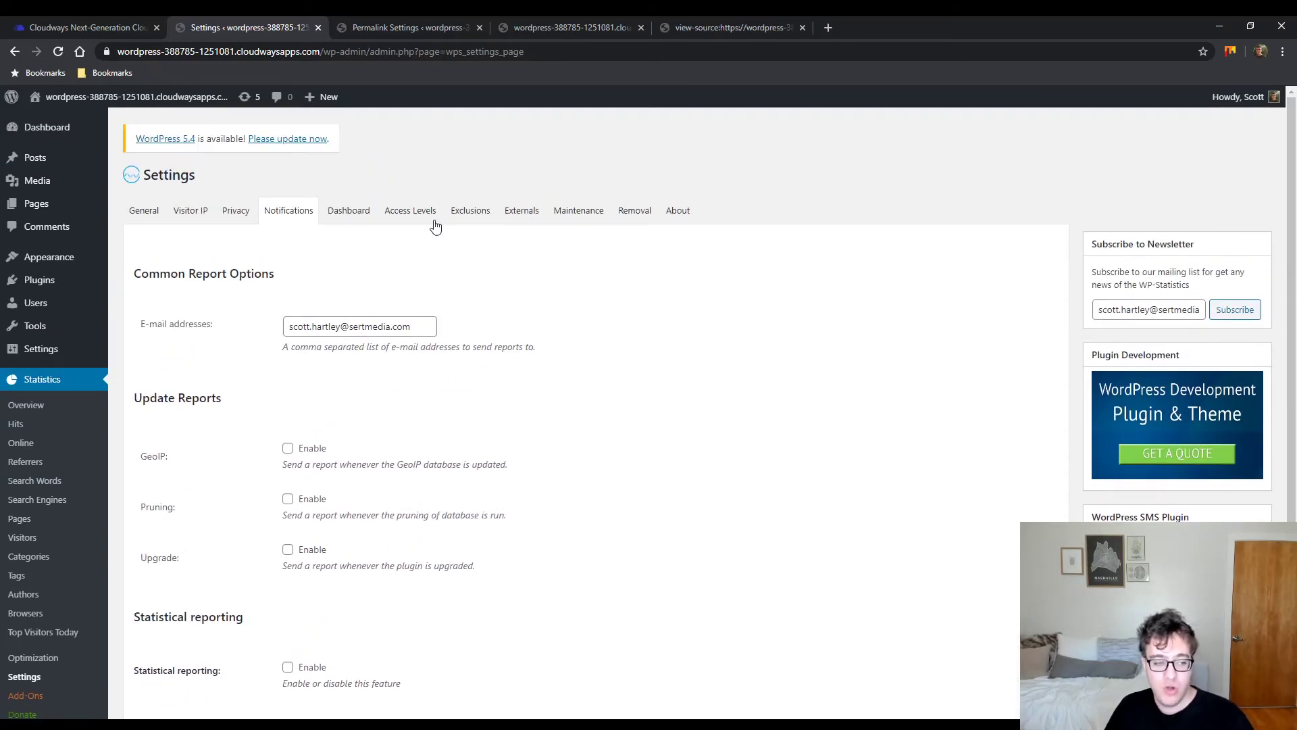
click(365, 214)
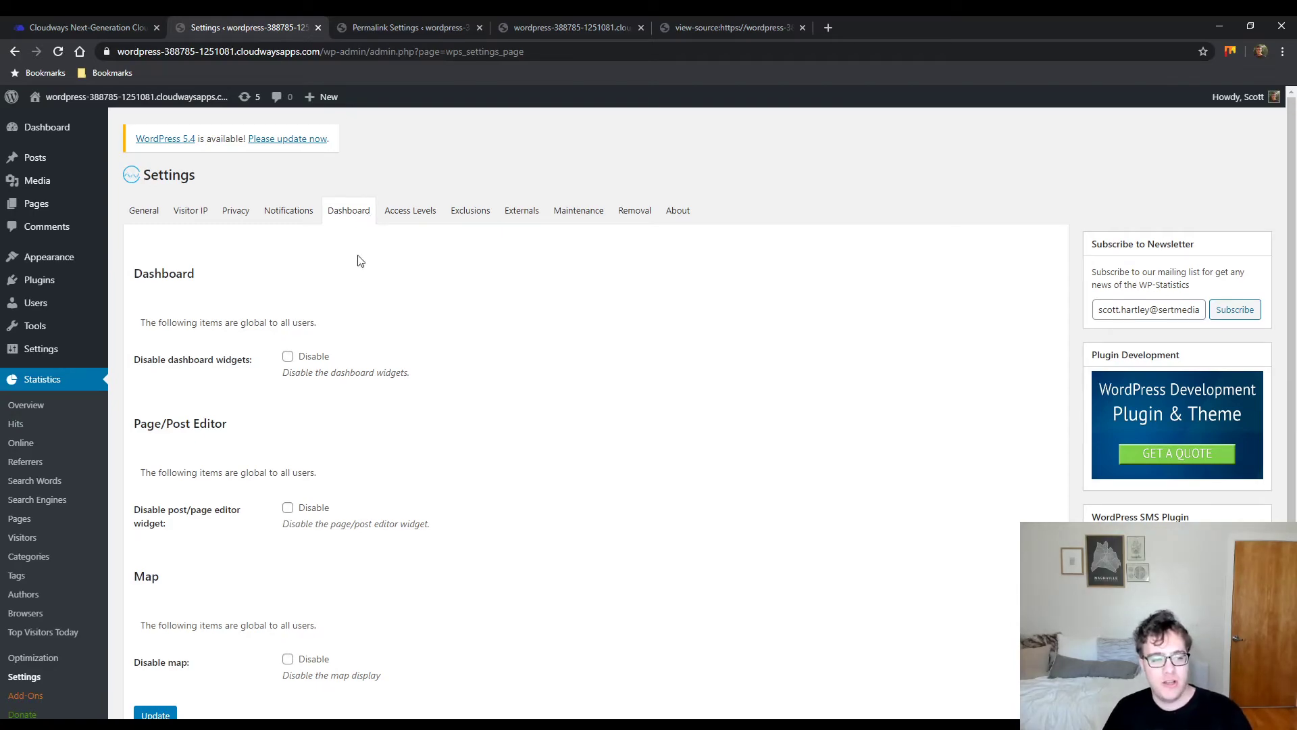
scroll(364, 313, down, 3)
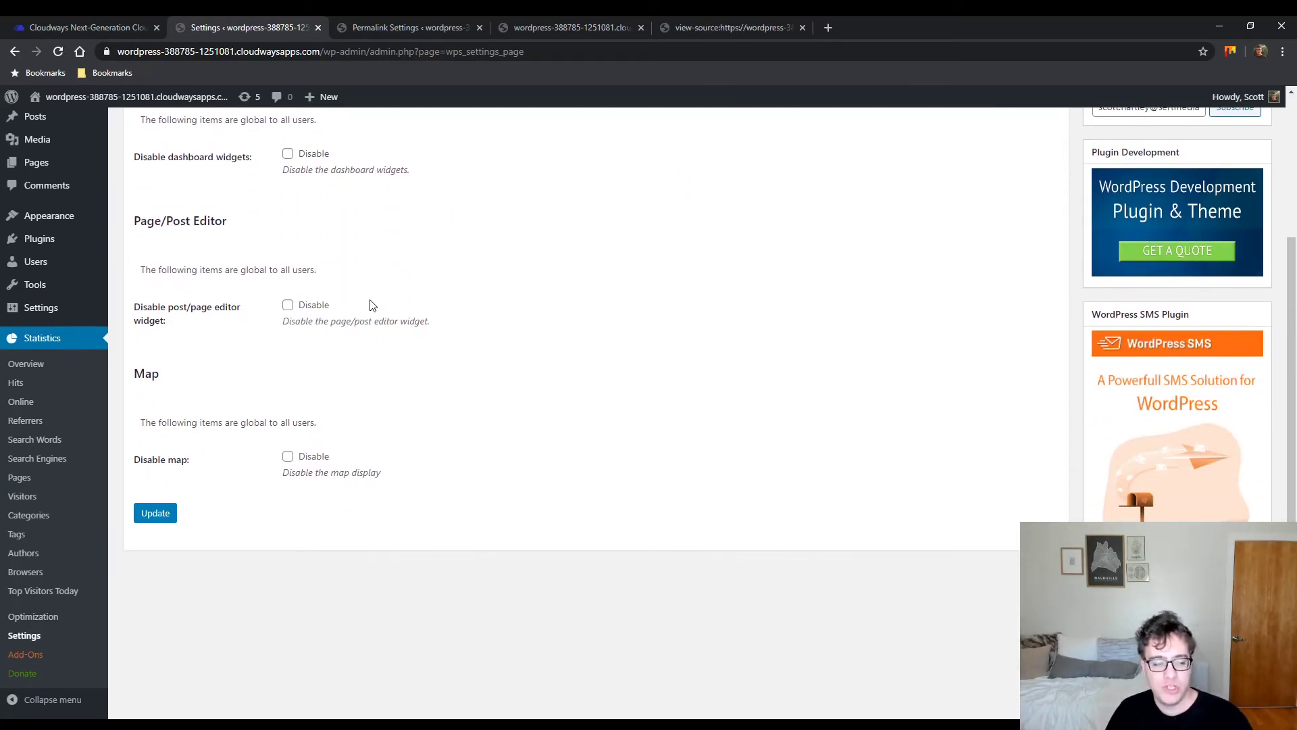
scroll(379, 270, up, 2)
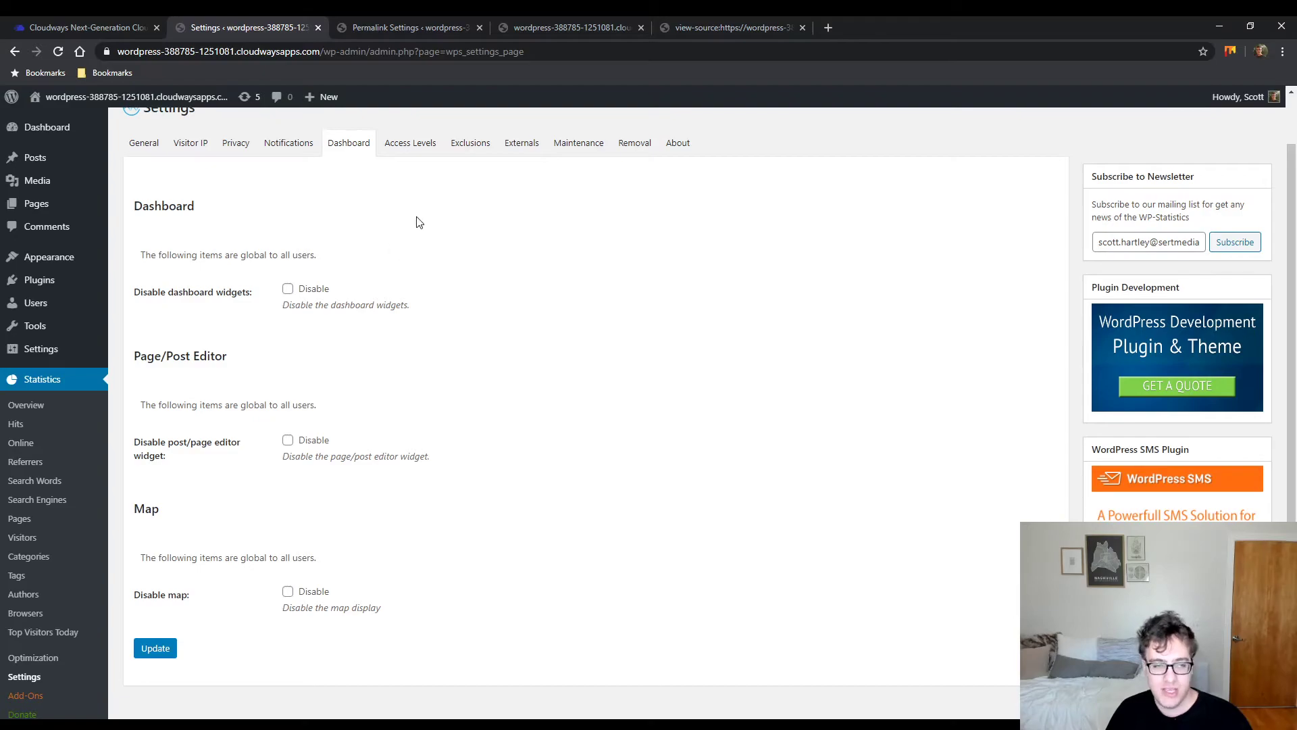
scroll(417, 162, up, 1)
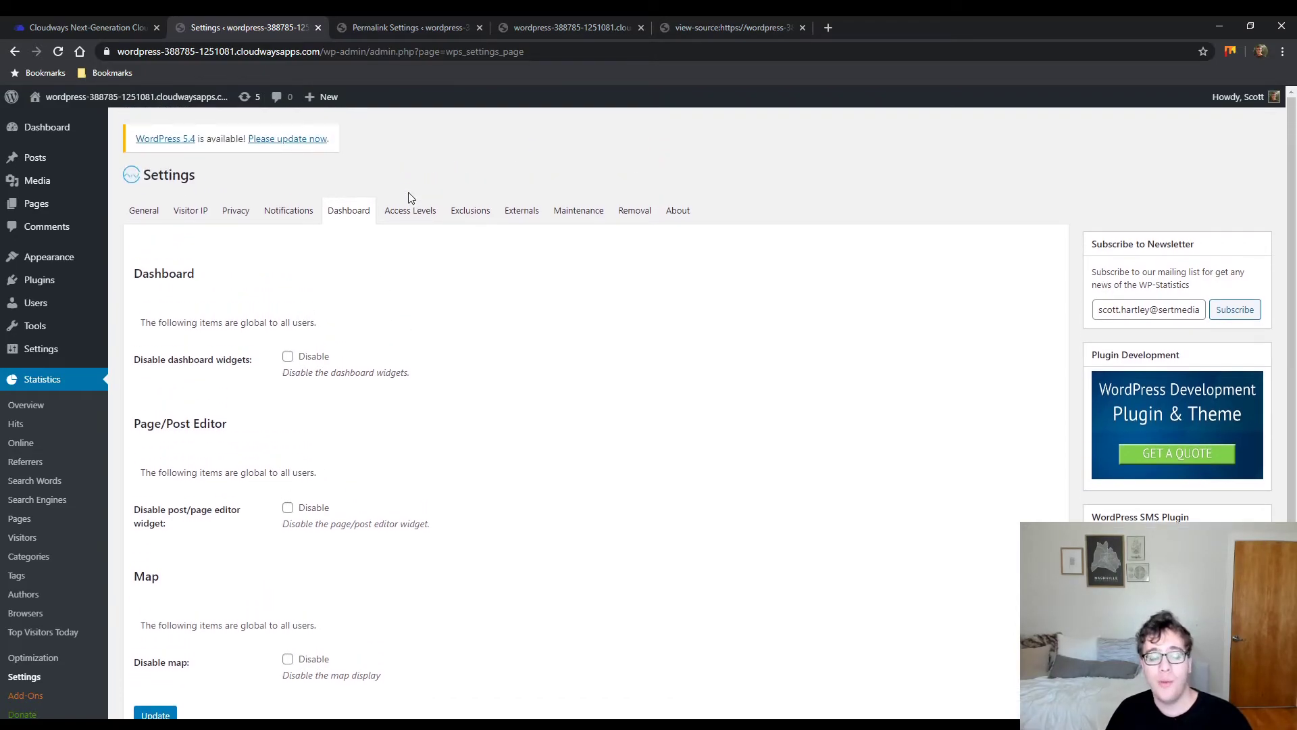
- Set the required user level to view WP Statistics to publish_posts and read the capability level hint
click(418, 213)
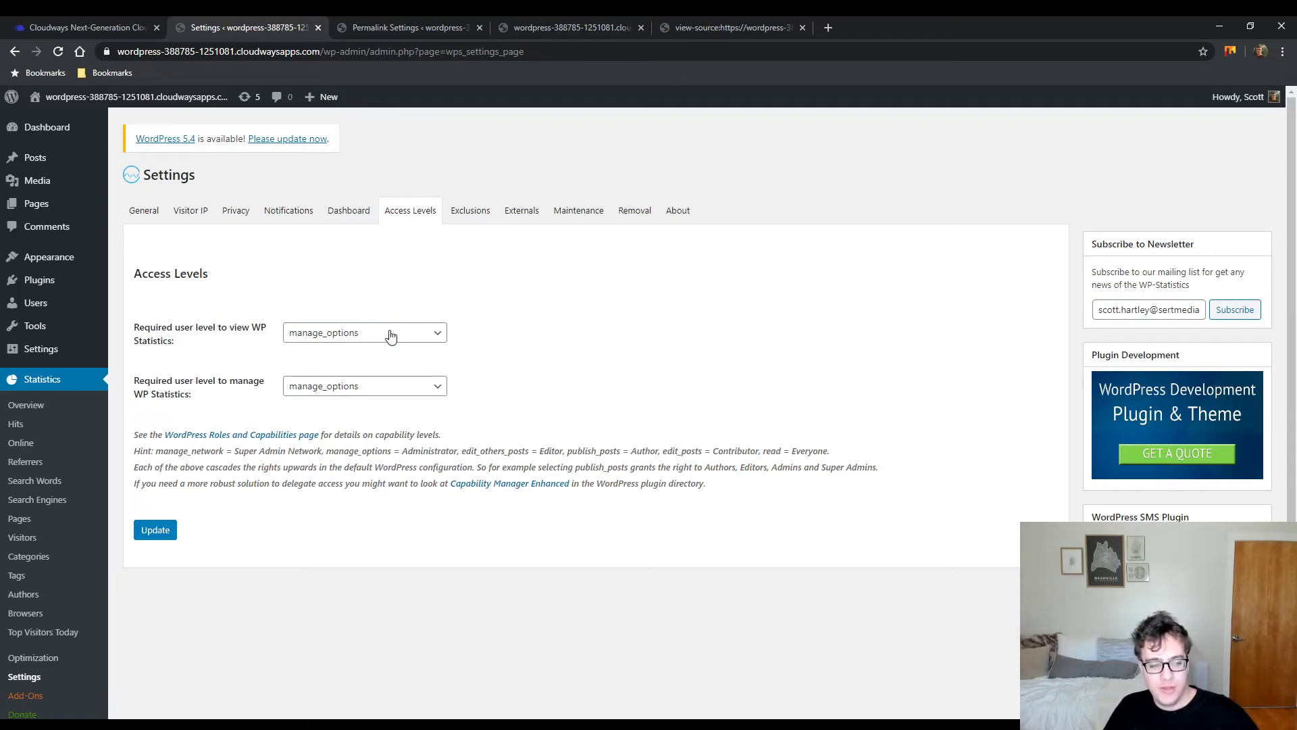
click(343, 342)
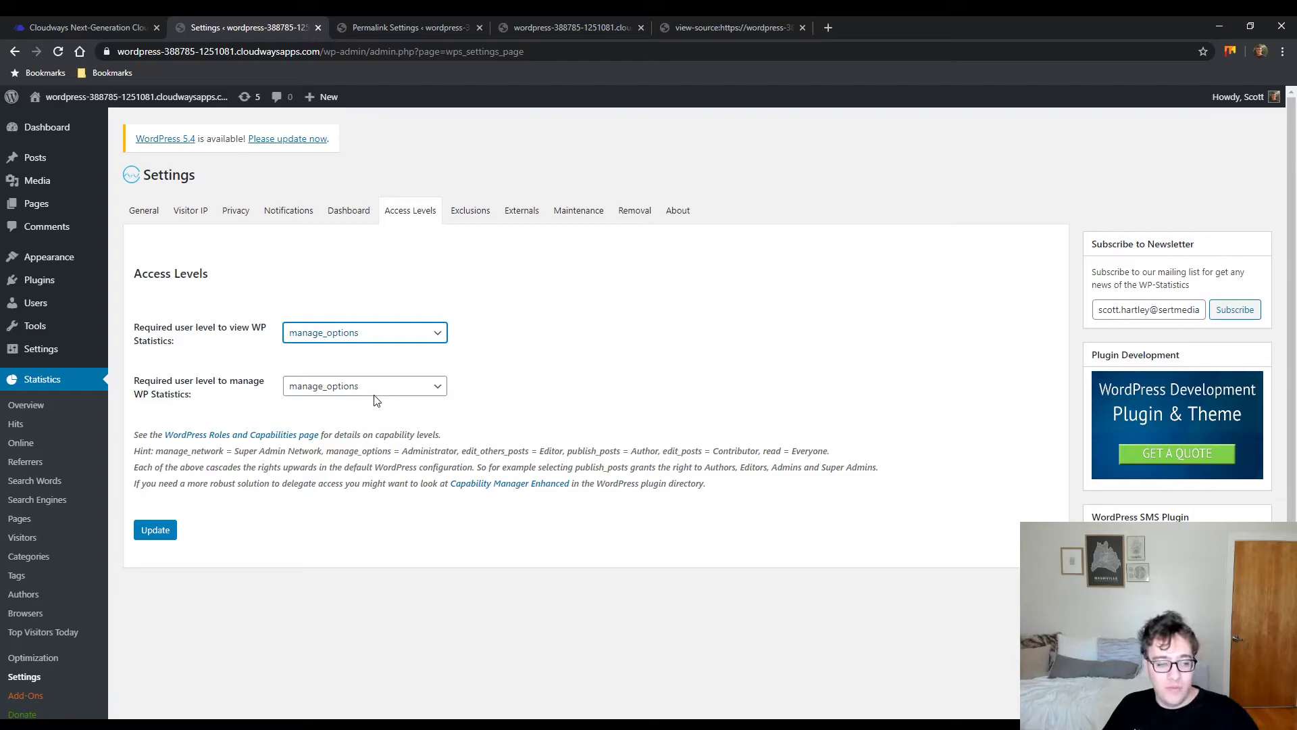
key(p)
click(522, 354)
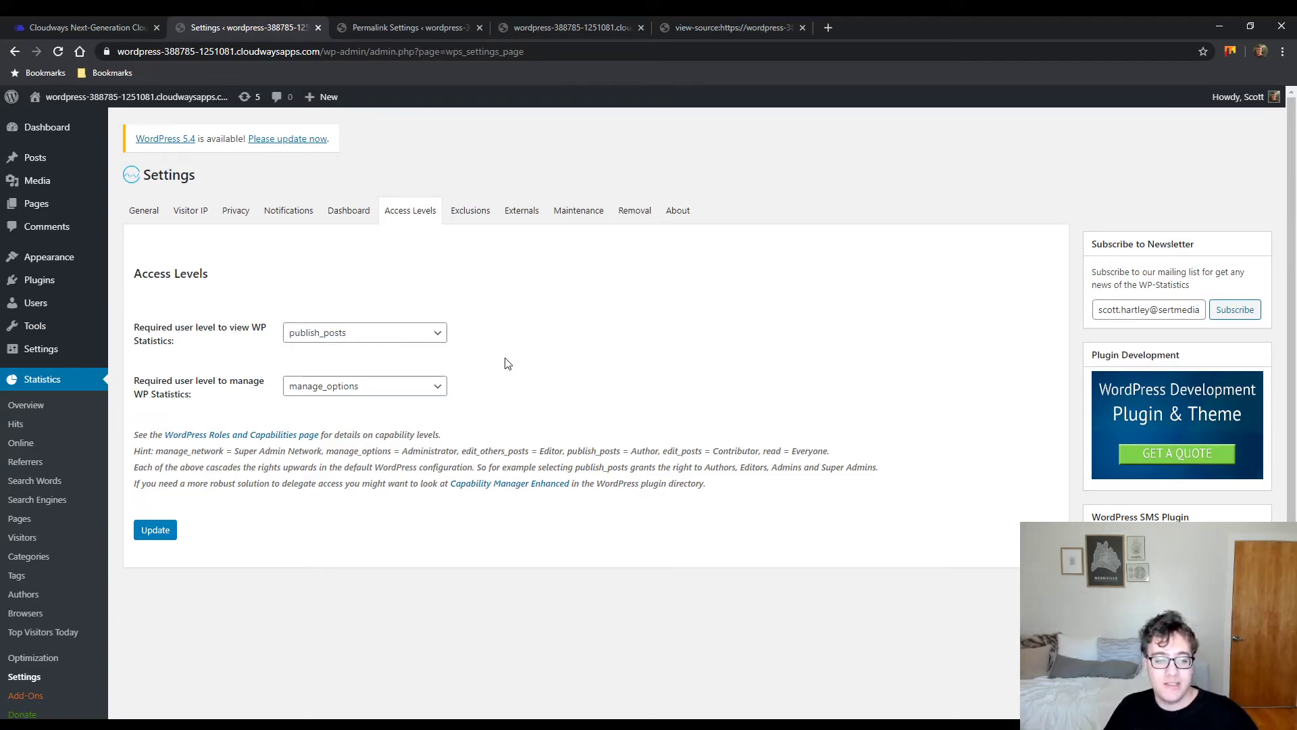
click(419, 345)
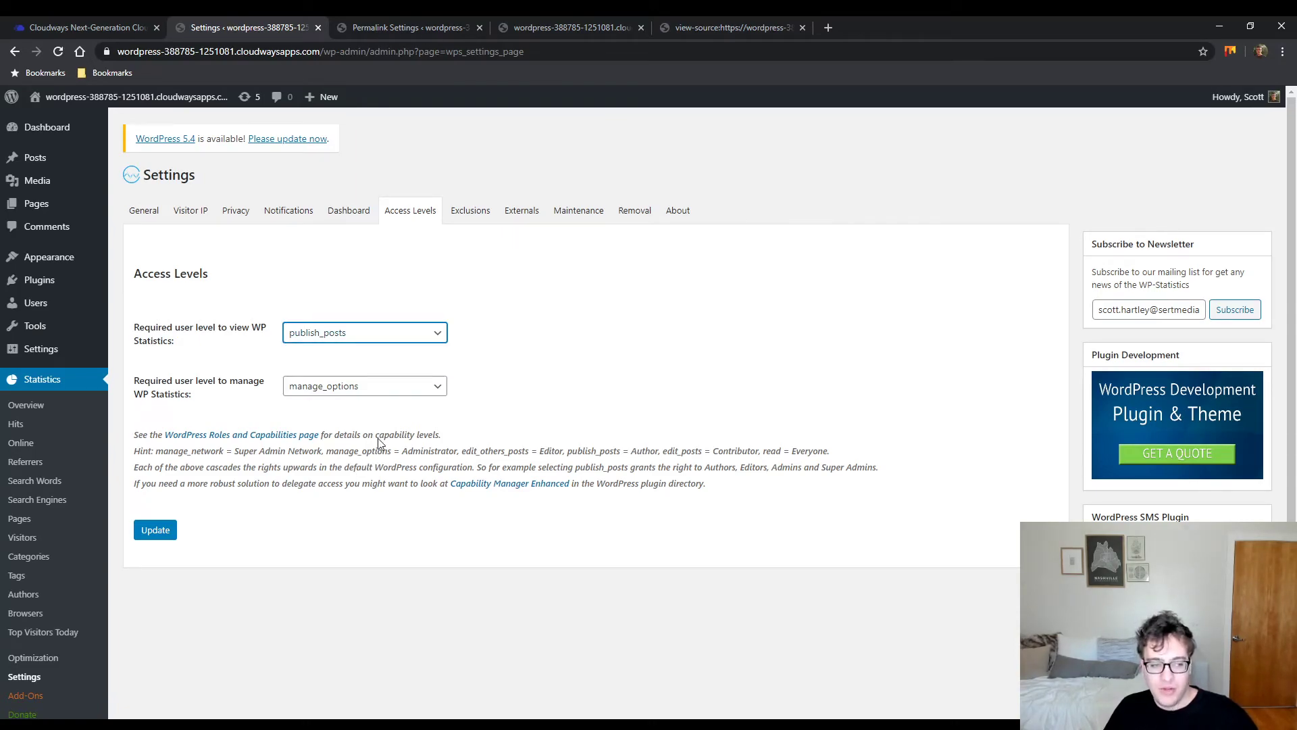
click(518, 350)
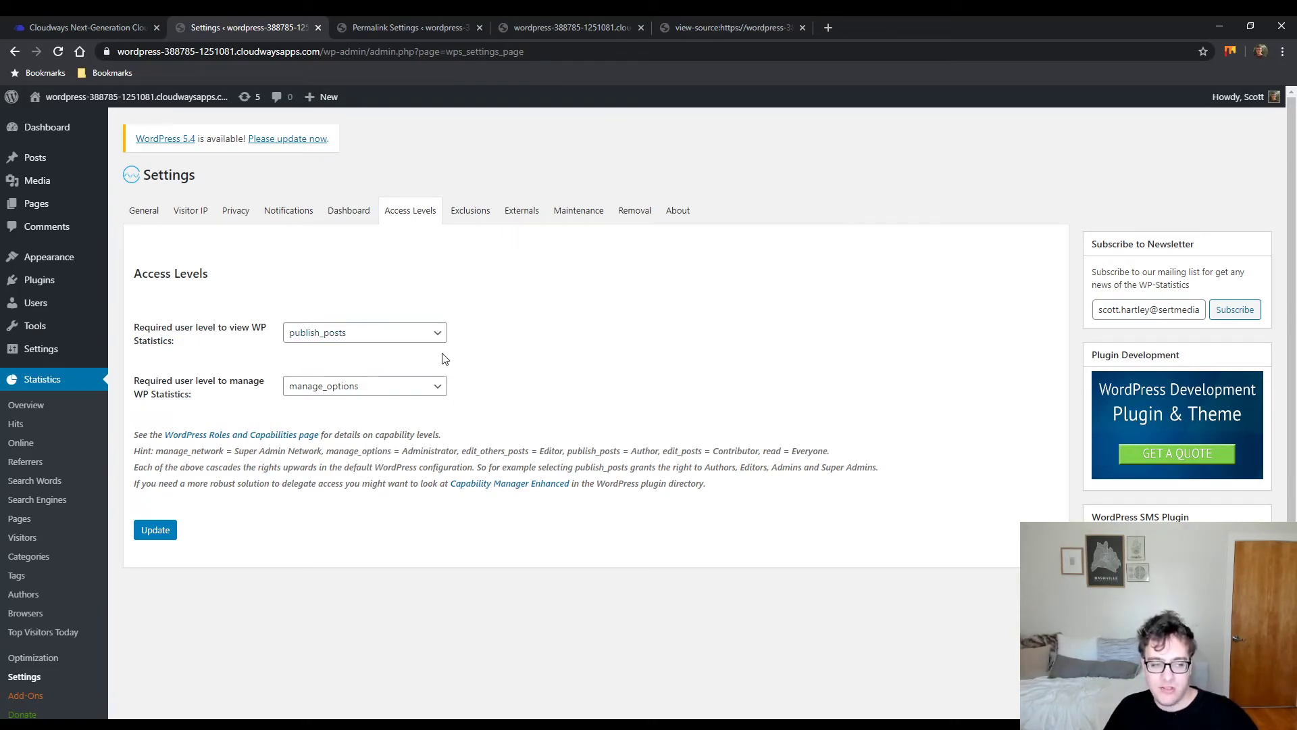
drag(227, 451, 748, 443)
click(749, 443)
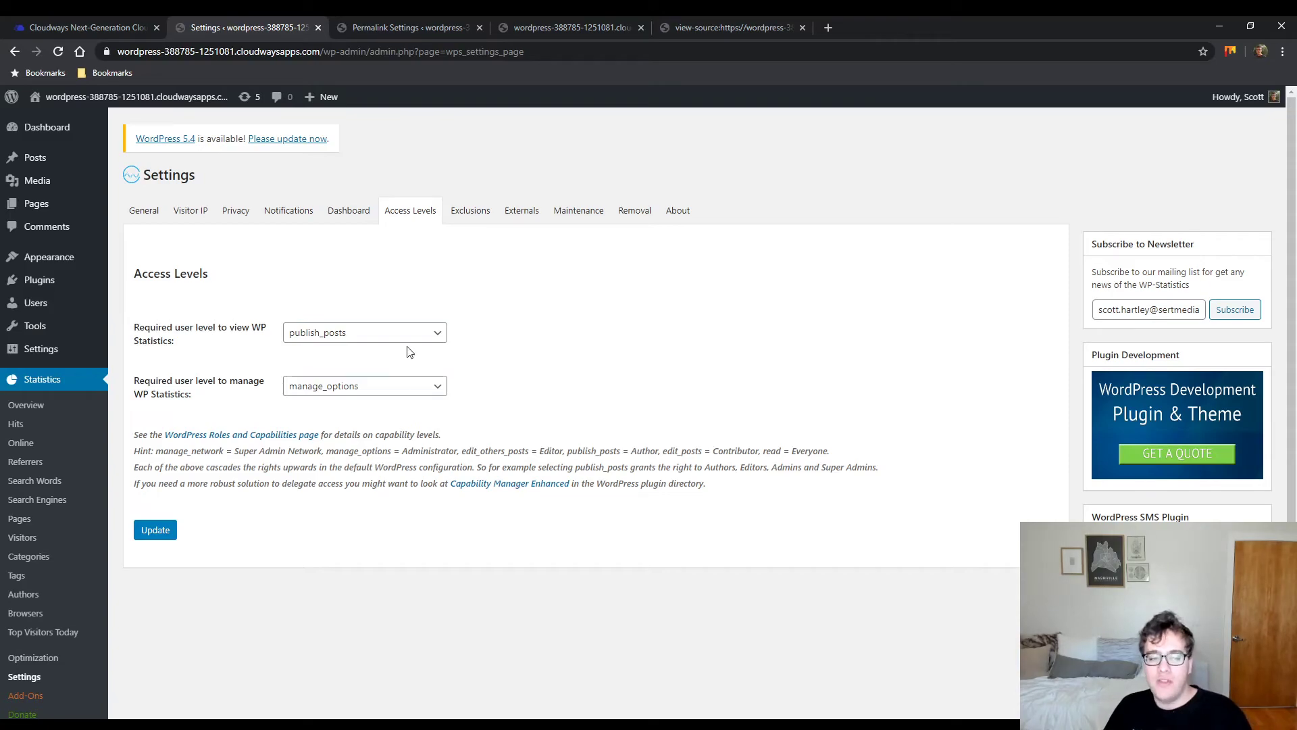
- Enable Use Honey Pot in the IP/Robot exclusion settings
click(457, 216)
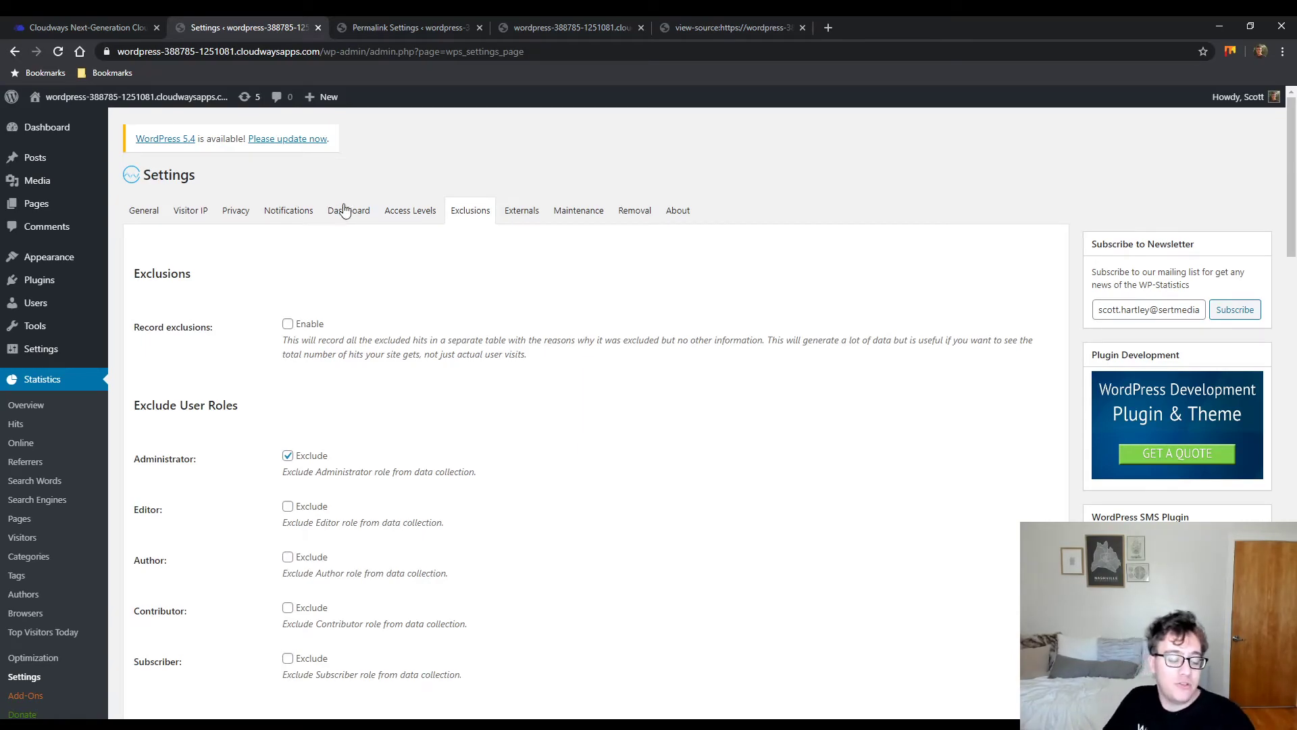
scroll(392, 287, down, 6)
scroll(345, 311, down, 1)
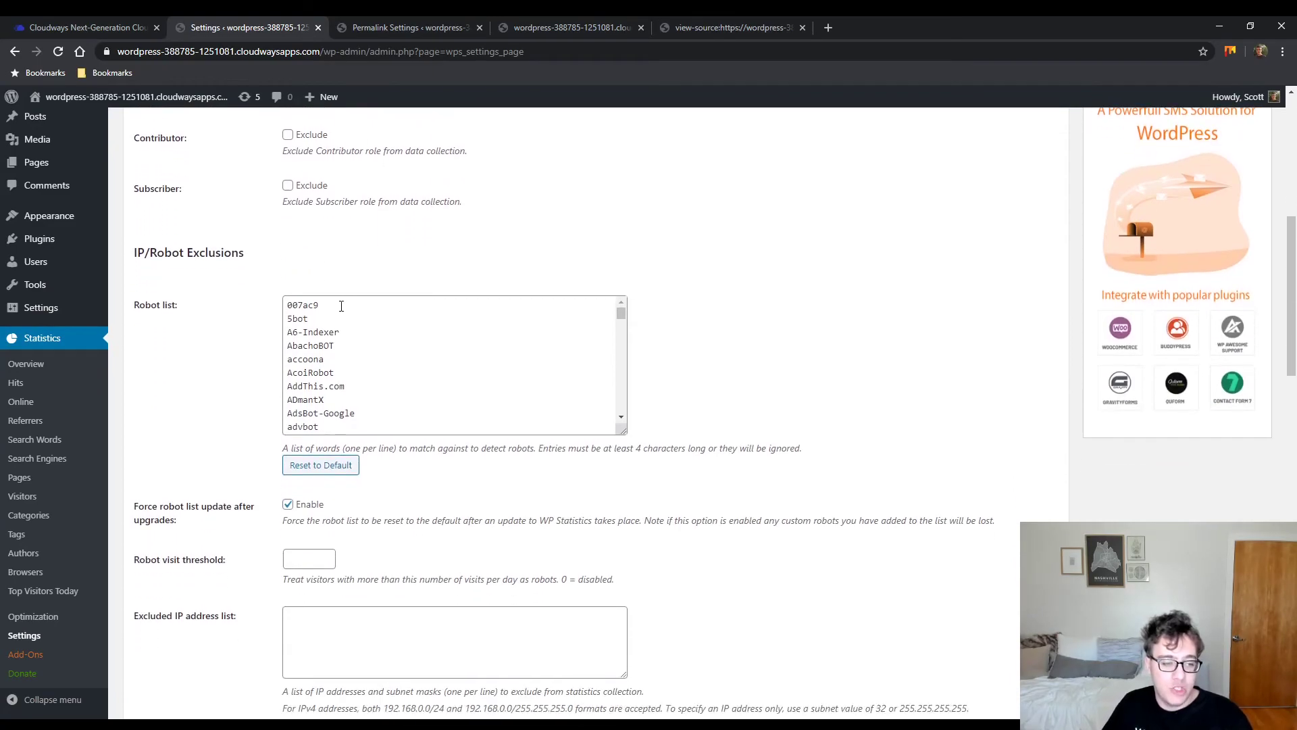
scroll(458, 255, down, 2)
scroll(529, 241, down, 5)
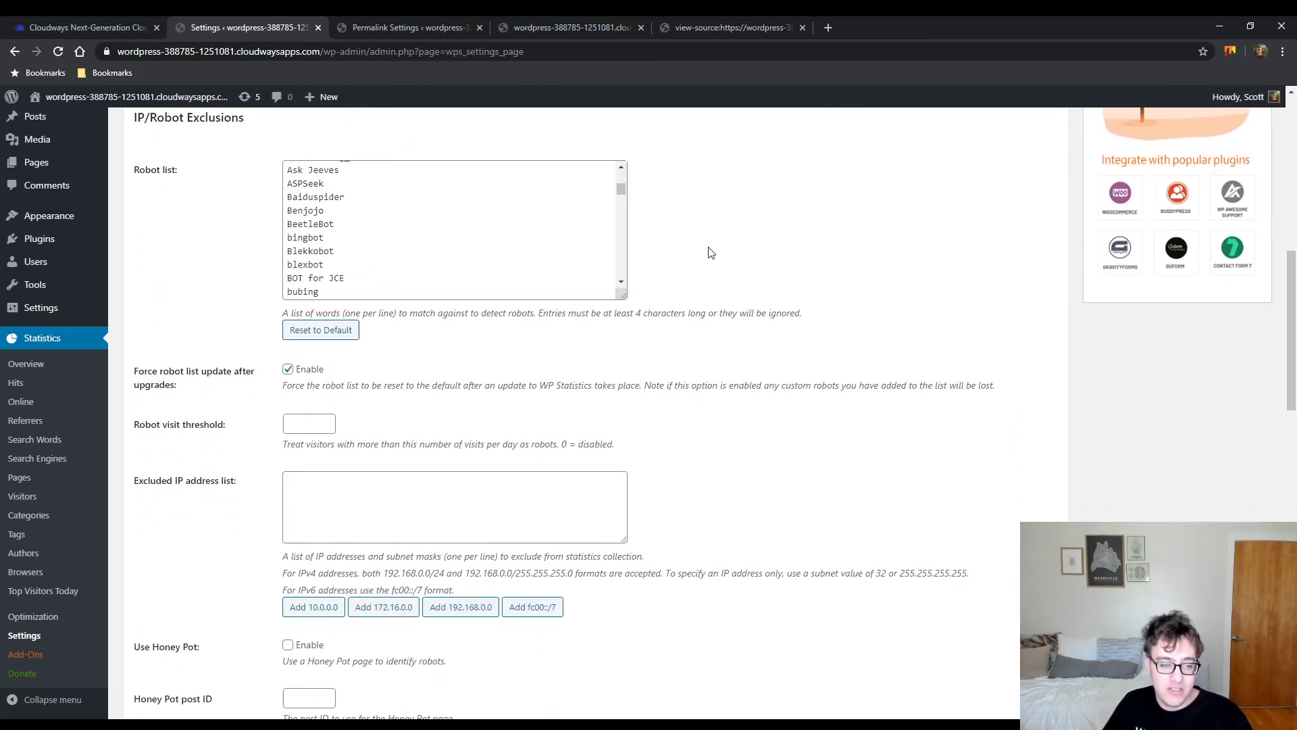
scroll(712, 250, down, 1)
scroll(713, 250, down, 4)
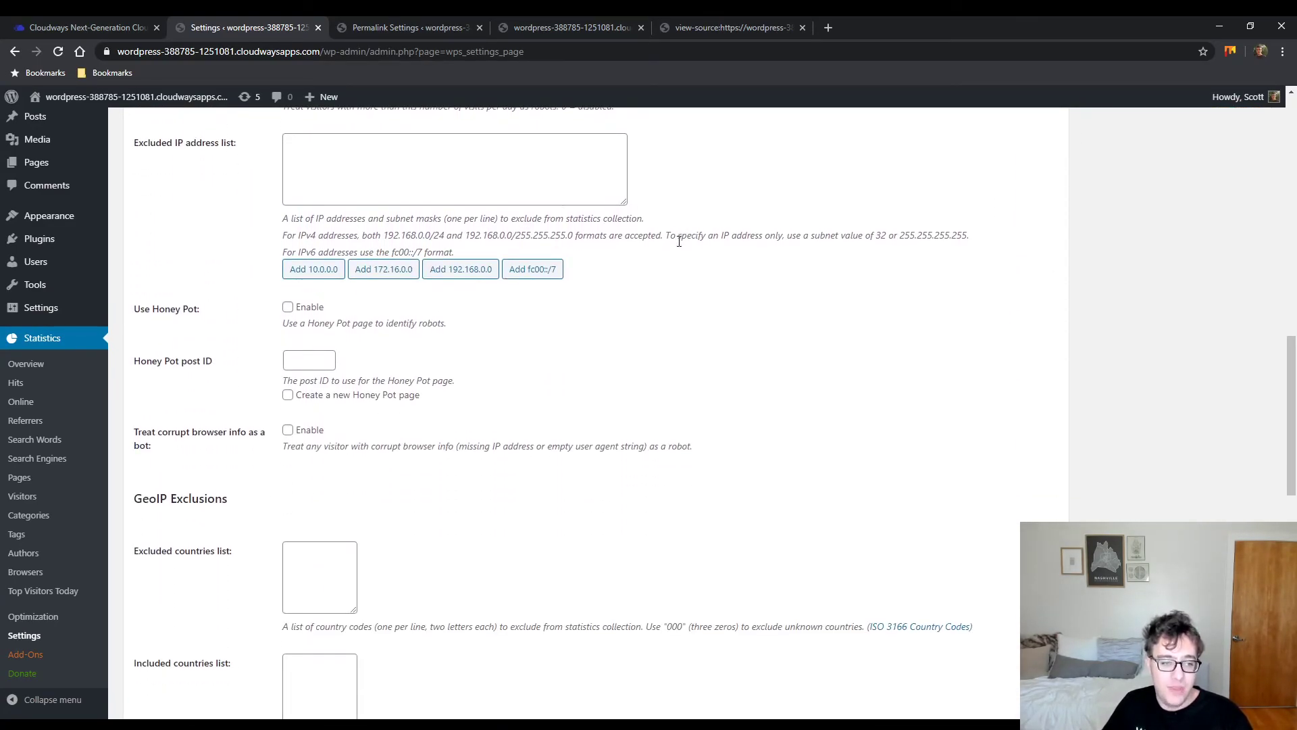
click(288, 308)
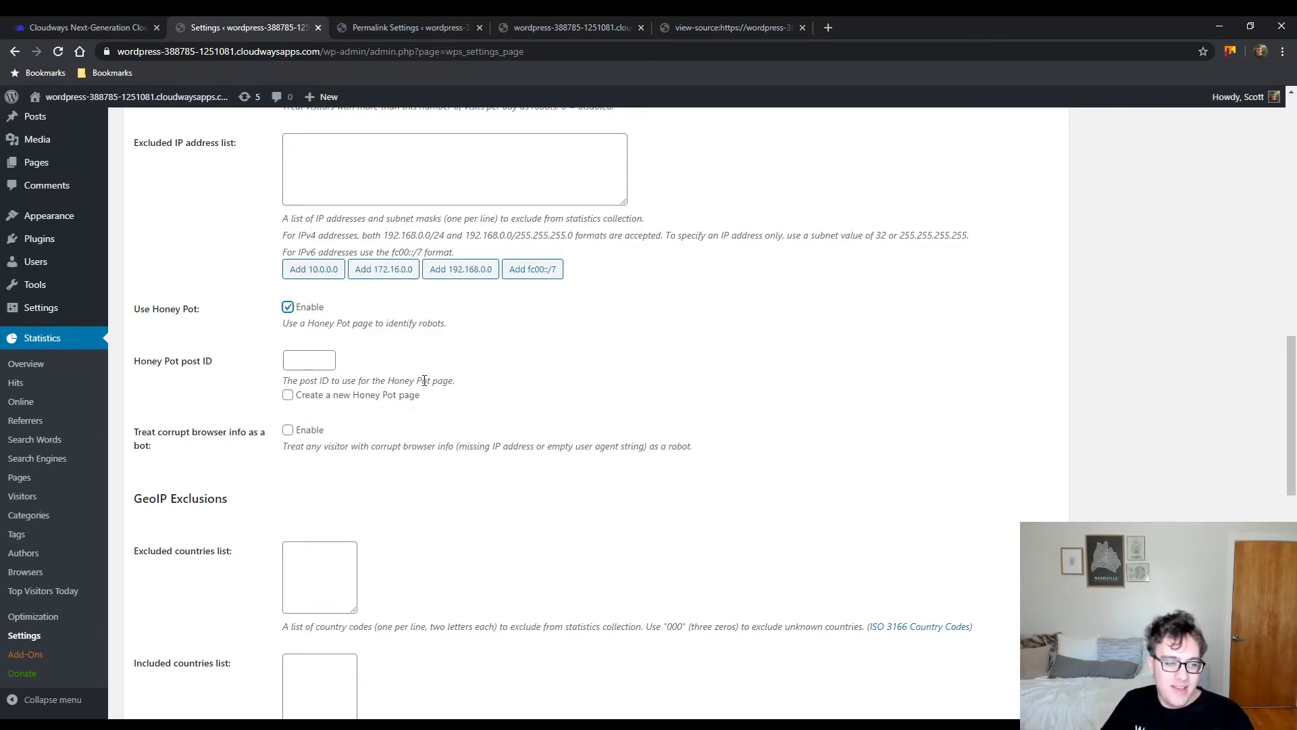
- Examine the GeoIP, host and site URL exclusions, the excluded user roles and the robot list
scroll(426, 381, down, 10)
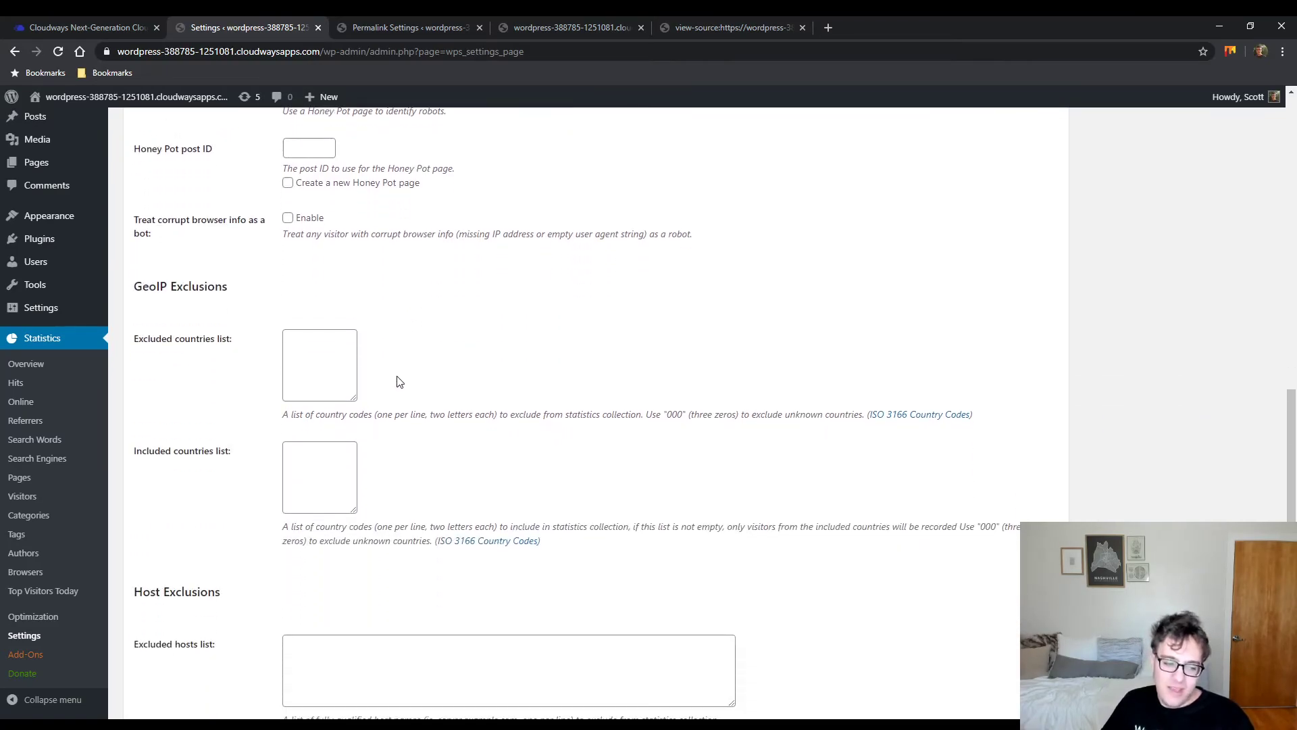
scroll(366, 371, down, 4)
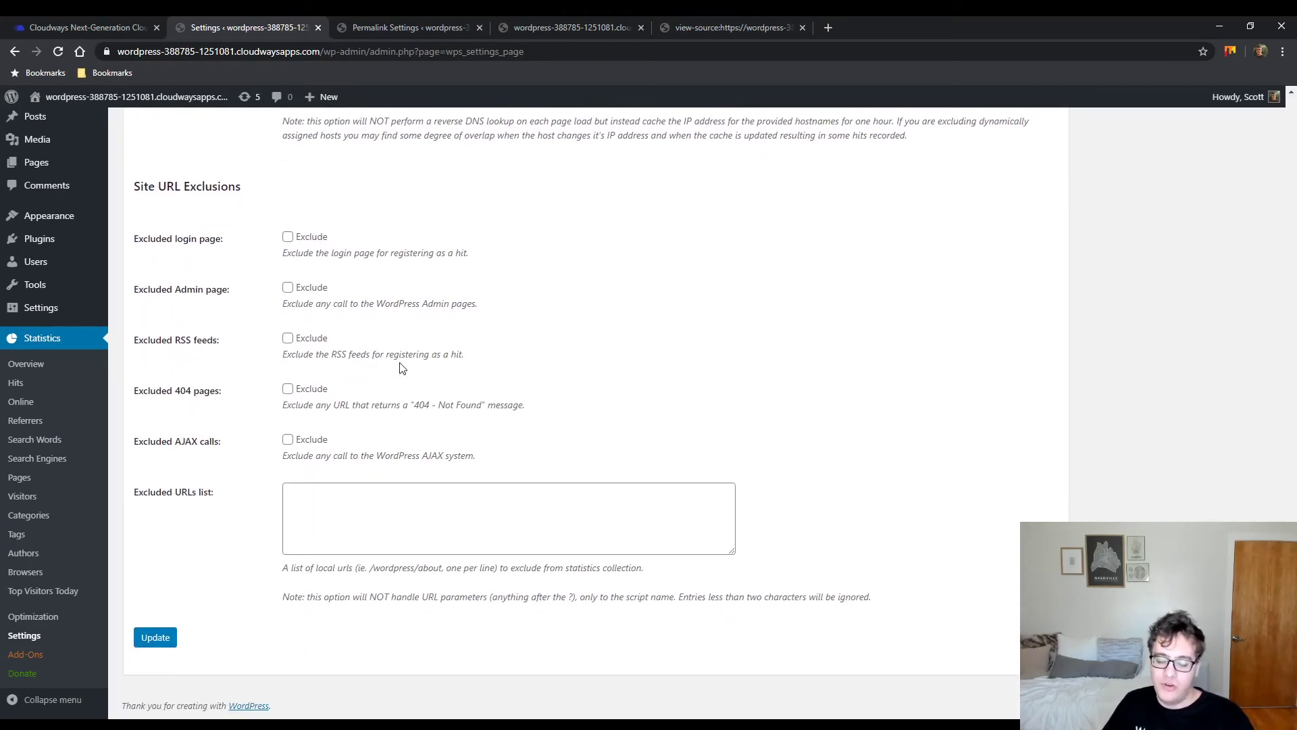
scroll(892, 419, up, 15)
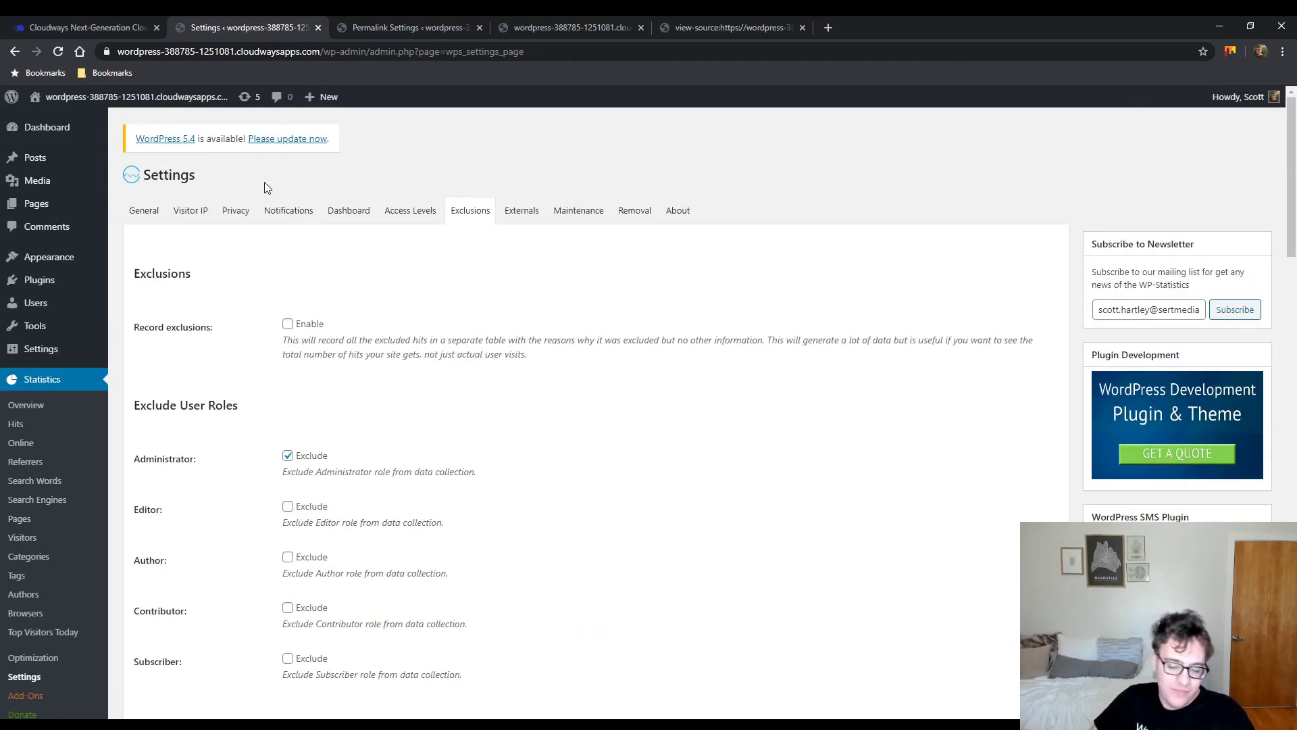
scroll(350, 304, down, 5)
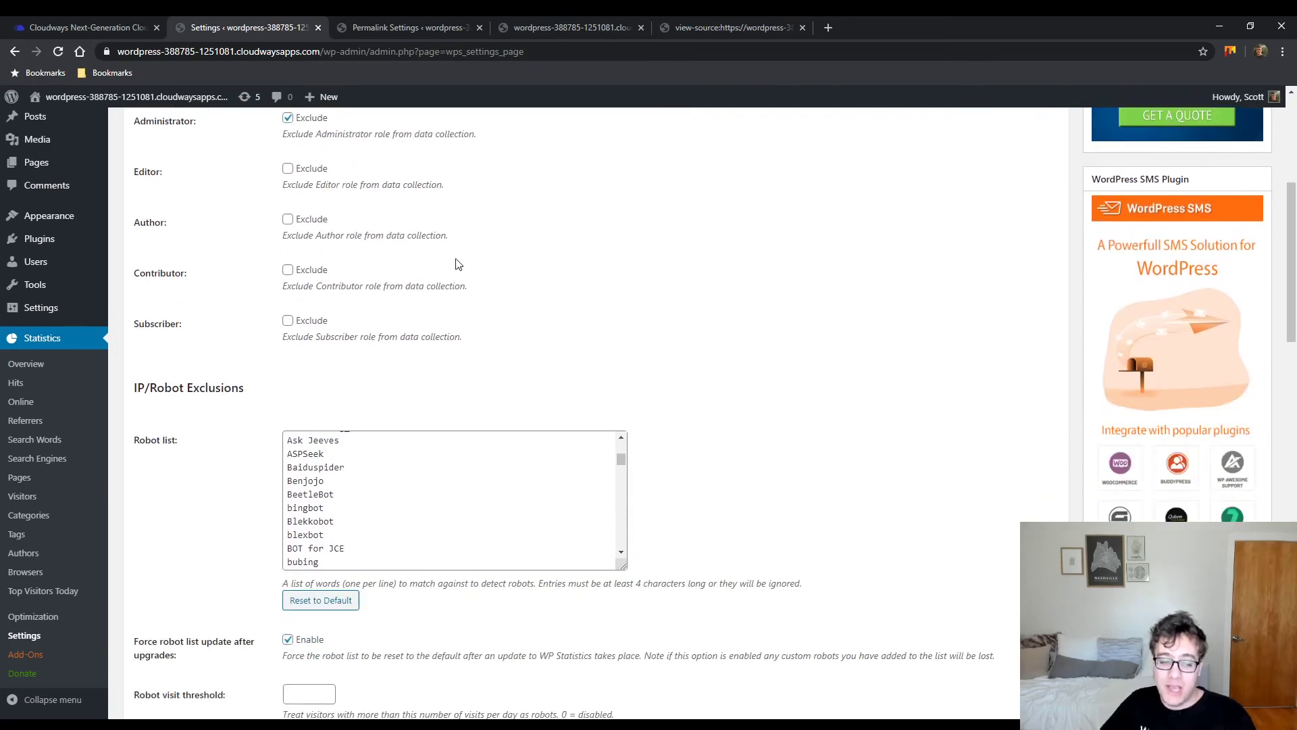
scroll(612, 457, up, 5)
scroll(612, 457, up, 3)
scroll(631, 425, down, 4)
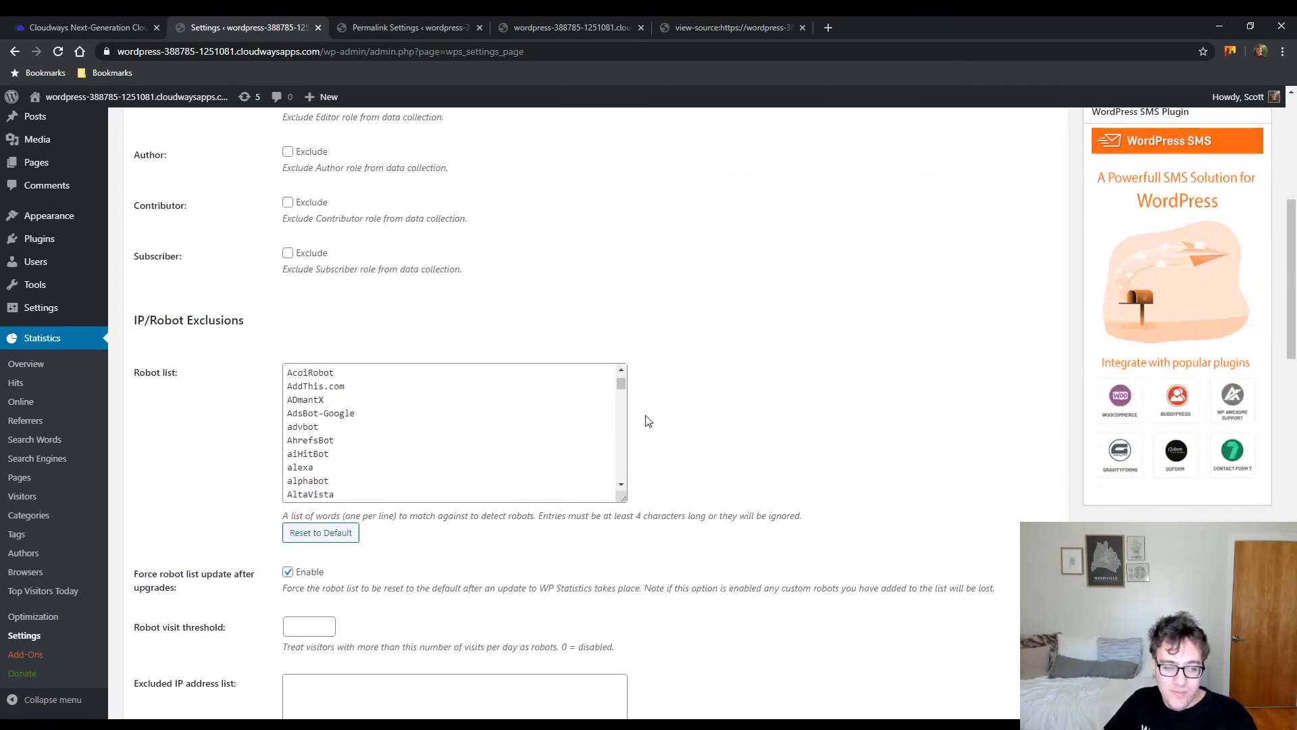
drag(621, 383, 630, 418)
scroll(630, 423, up, 10)
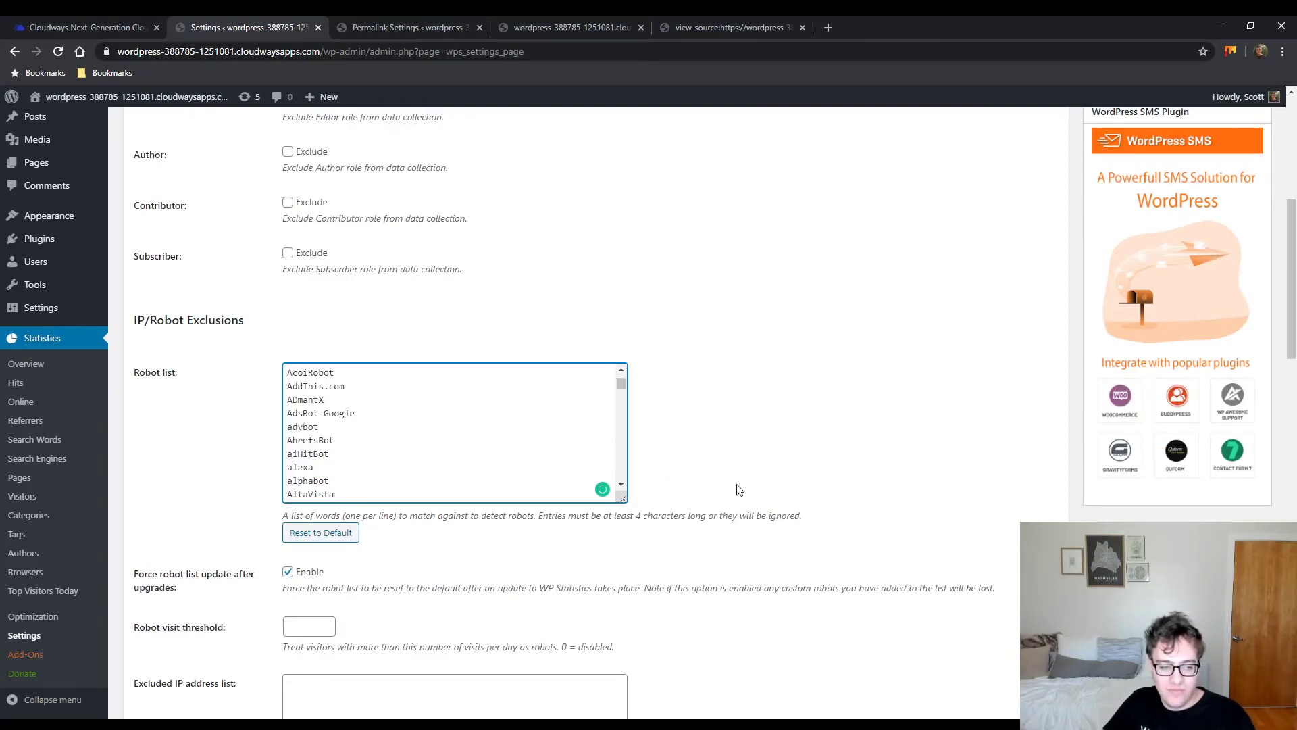
scroll(749, 460, up, 3)
scroll(739, 328, up, 3)
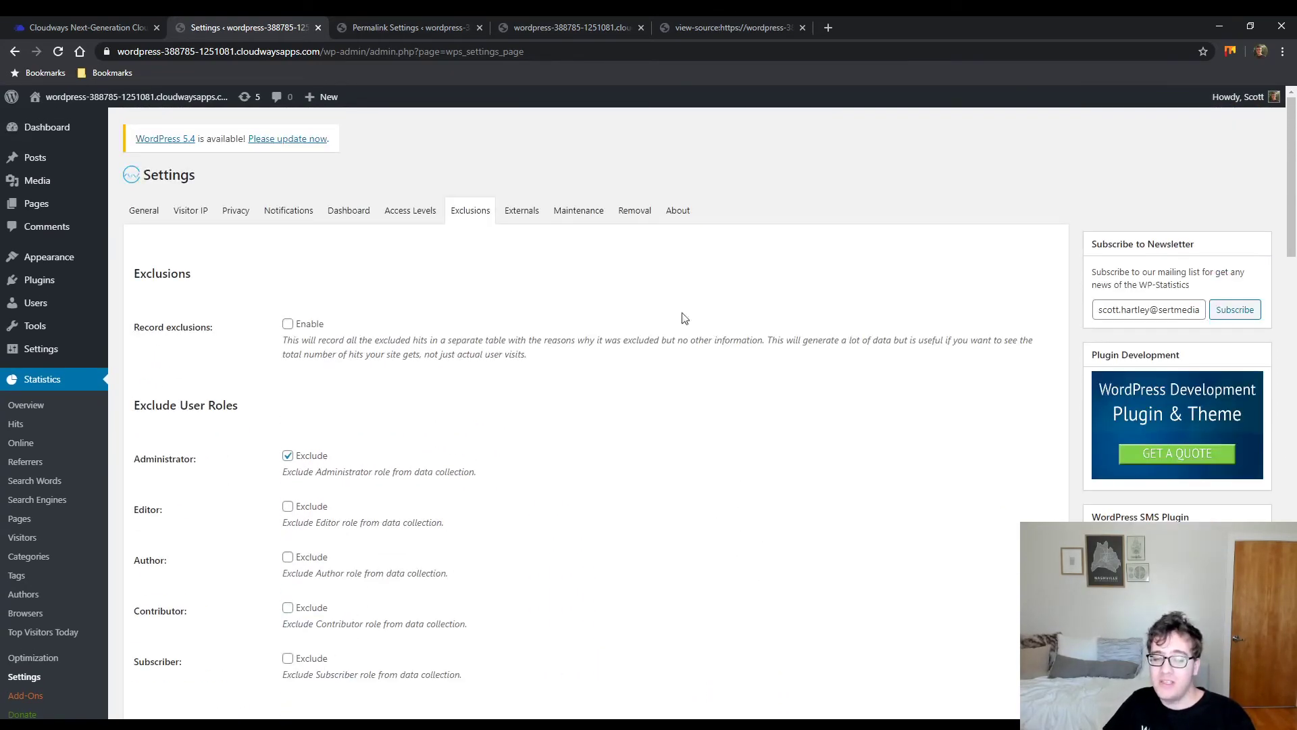
- Enable Matomo Referrer Spam Blacklist usage and its weekly database update in the external service settings, reviewing the GeoIP options
click(525, 214)
scroll(608, 243, down, 4)
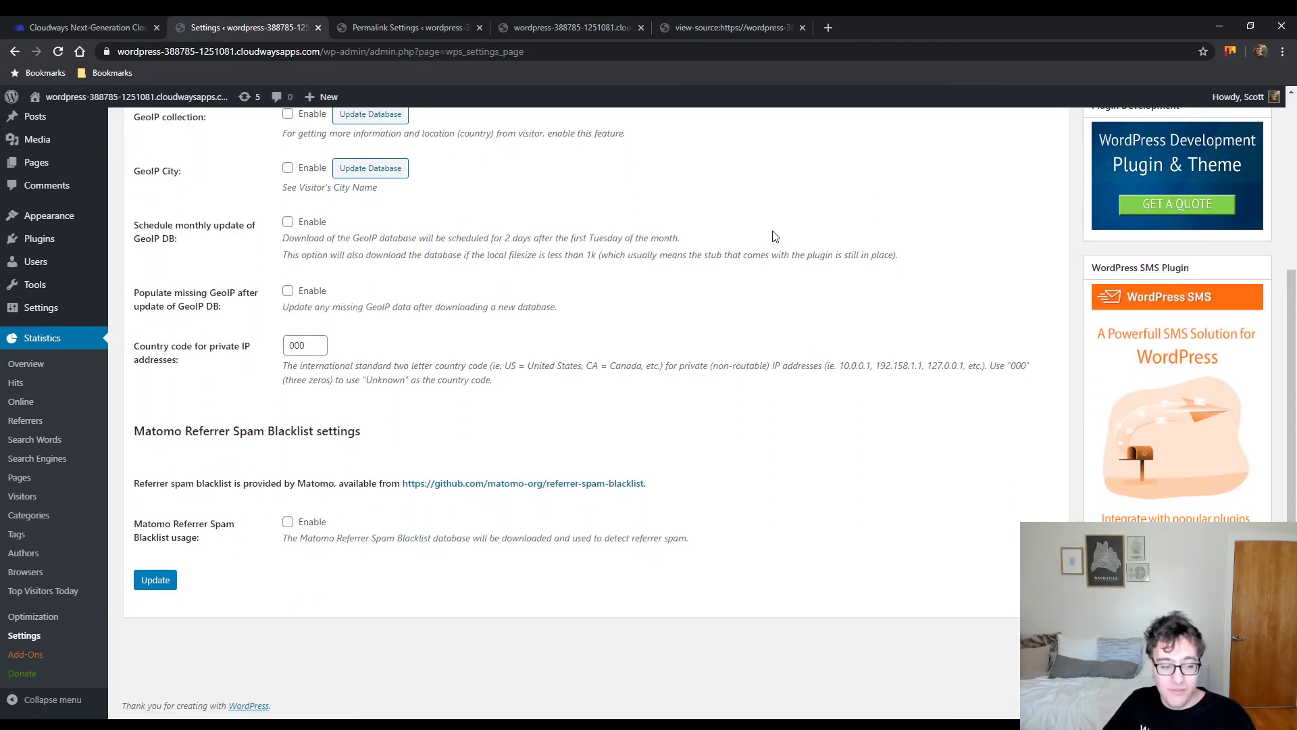
scroll(730, 284, up, 2)
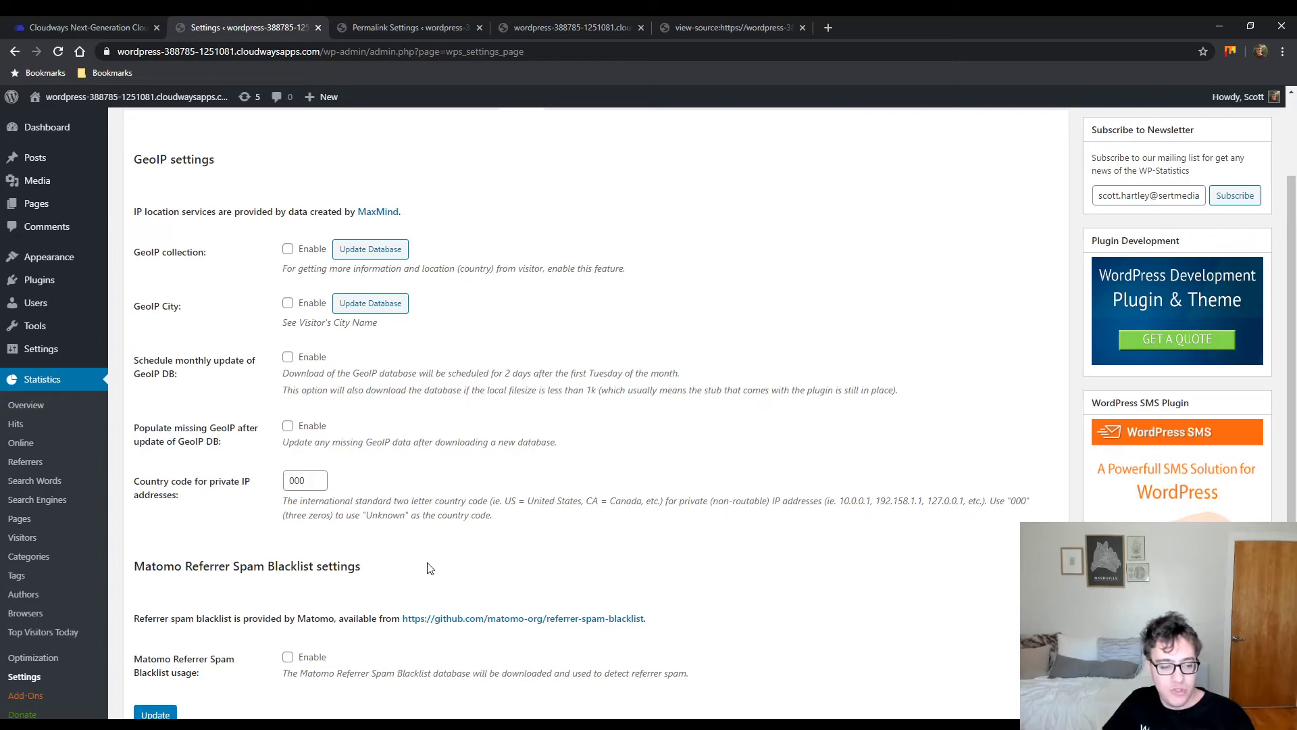
scroll(415, 523, down, 2)
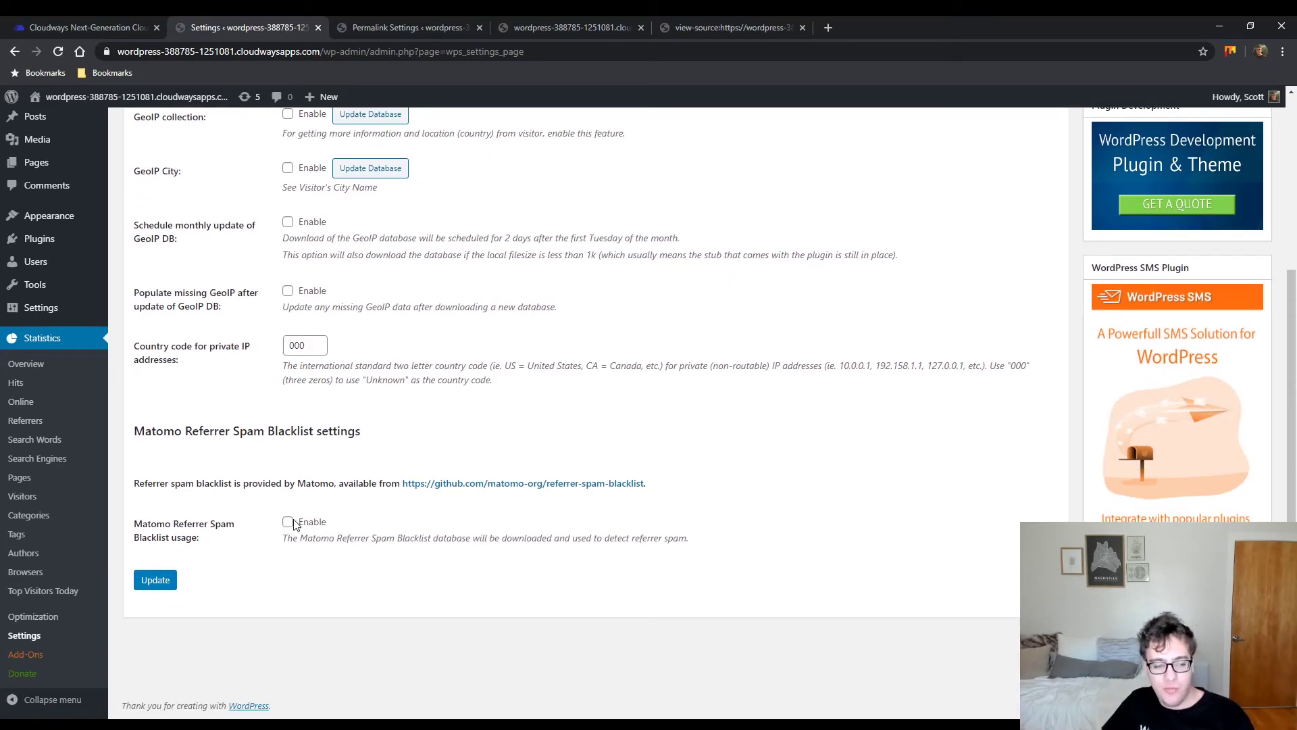
click(290, 522)
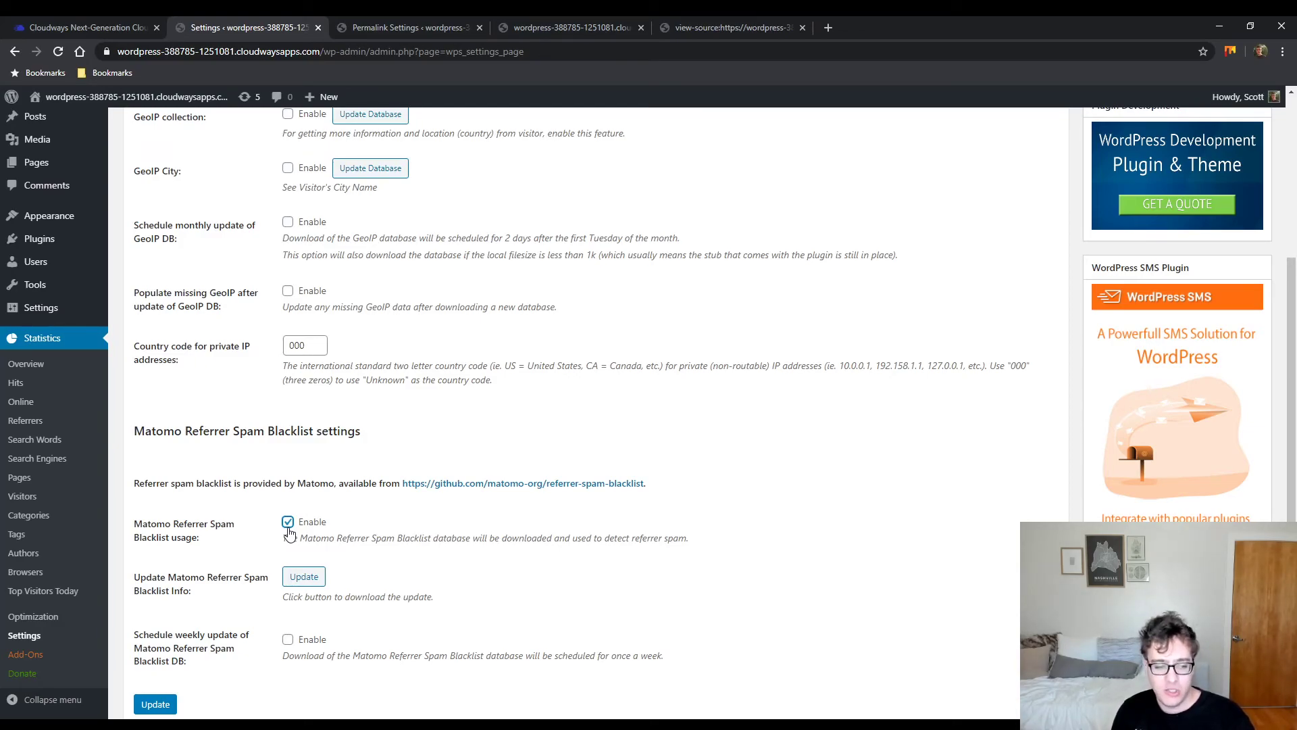
click(287, 641)
scroll(287, 641, up, 4)
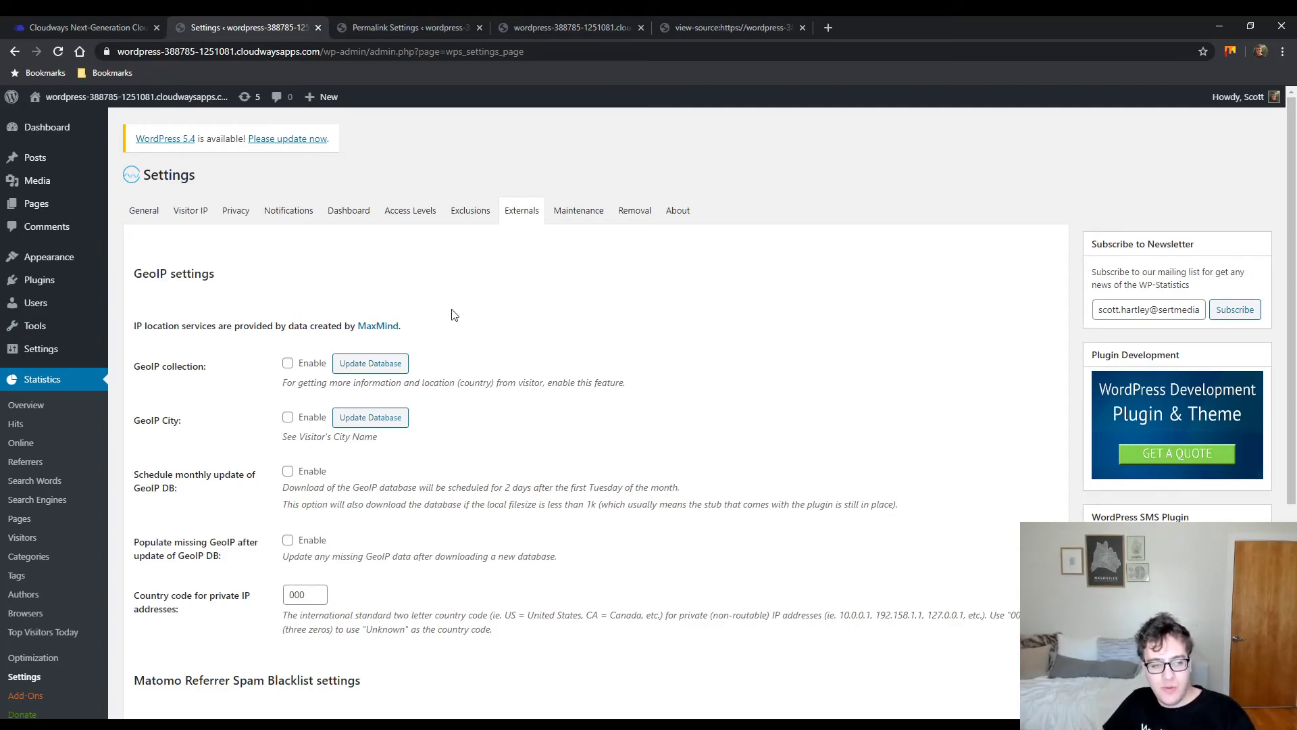
scroll(451, 314, down, 3)
scroll(457, 347, down, 1)
scroll(500, 408, up, 5)
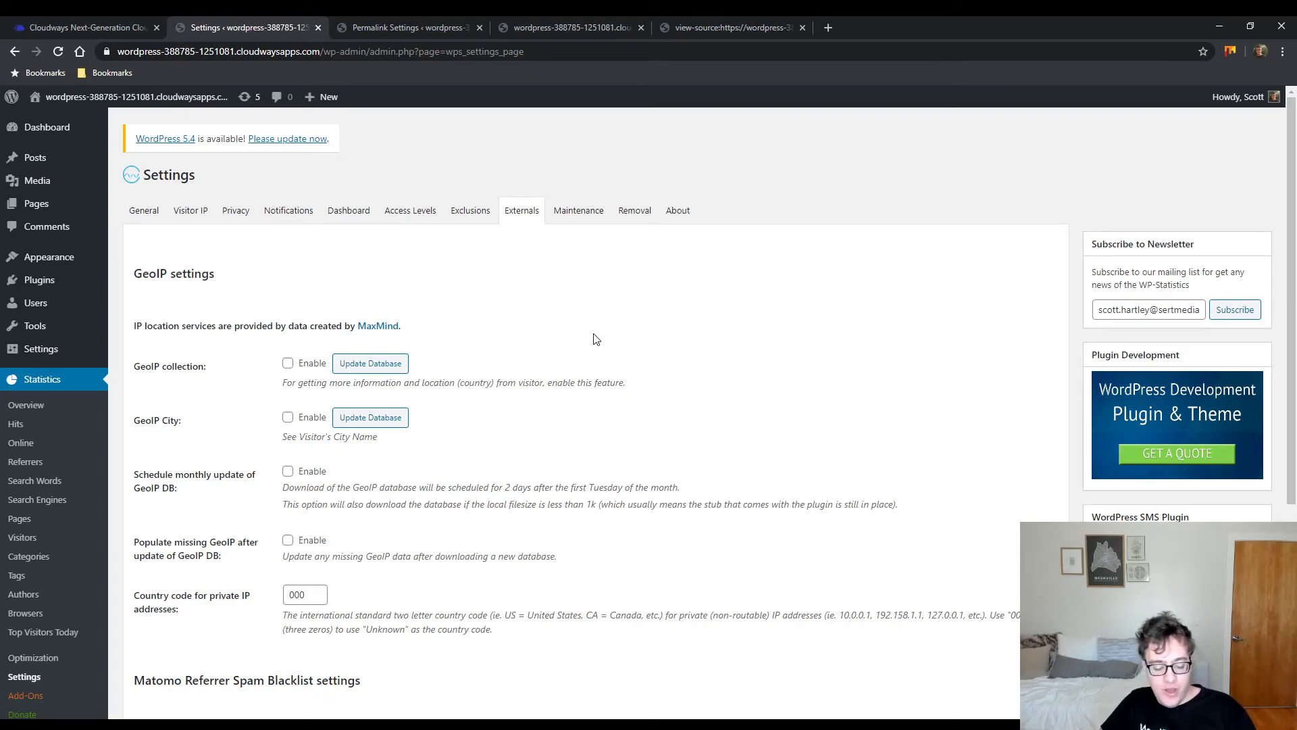
- Enable the daily purge of old data in the maintenance settings, accepting permanent deletion, and check the data age limit
click(589, 215)
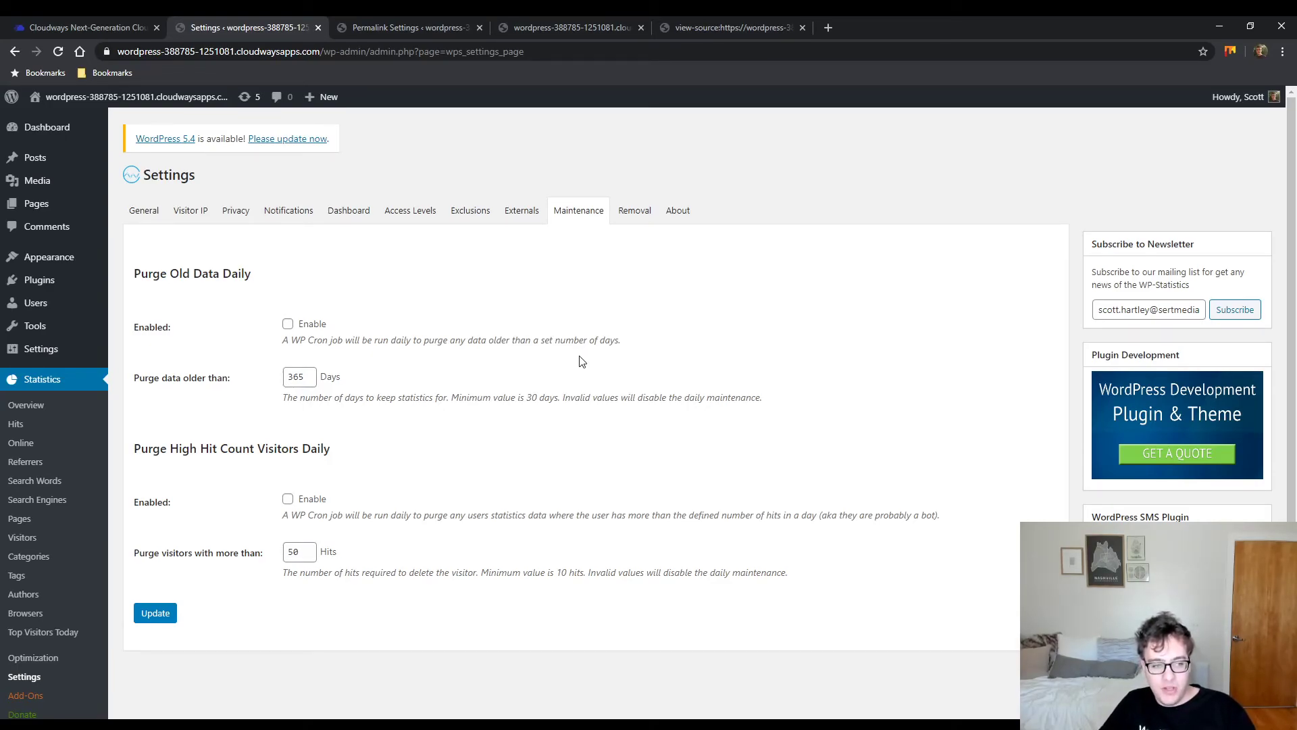
click(288, 325)
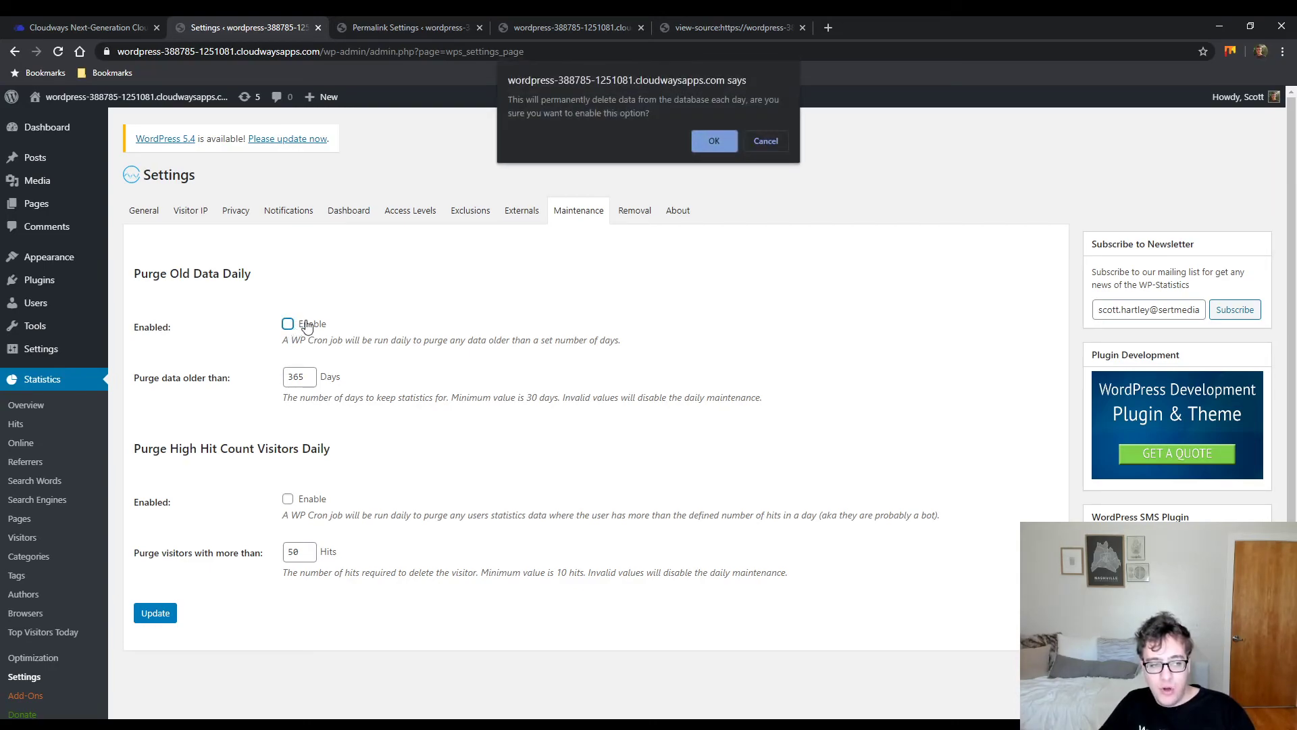
click(697, 144)
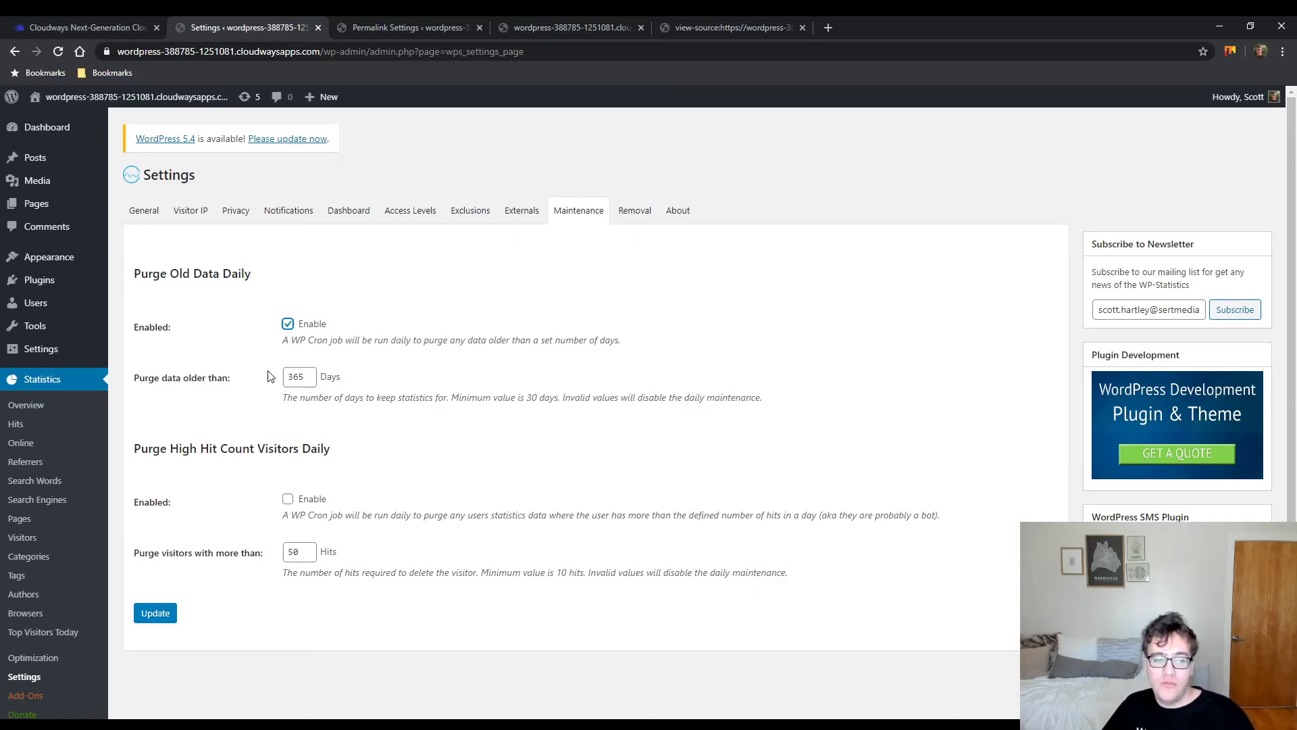
drag(231, 378, 137, 400)
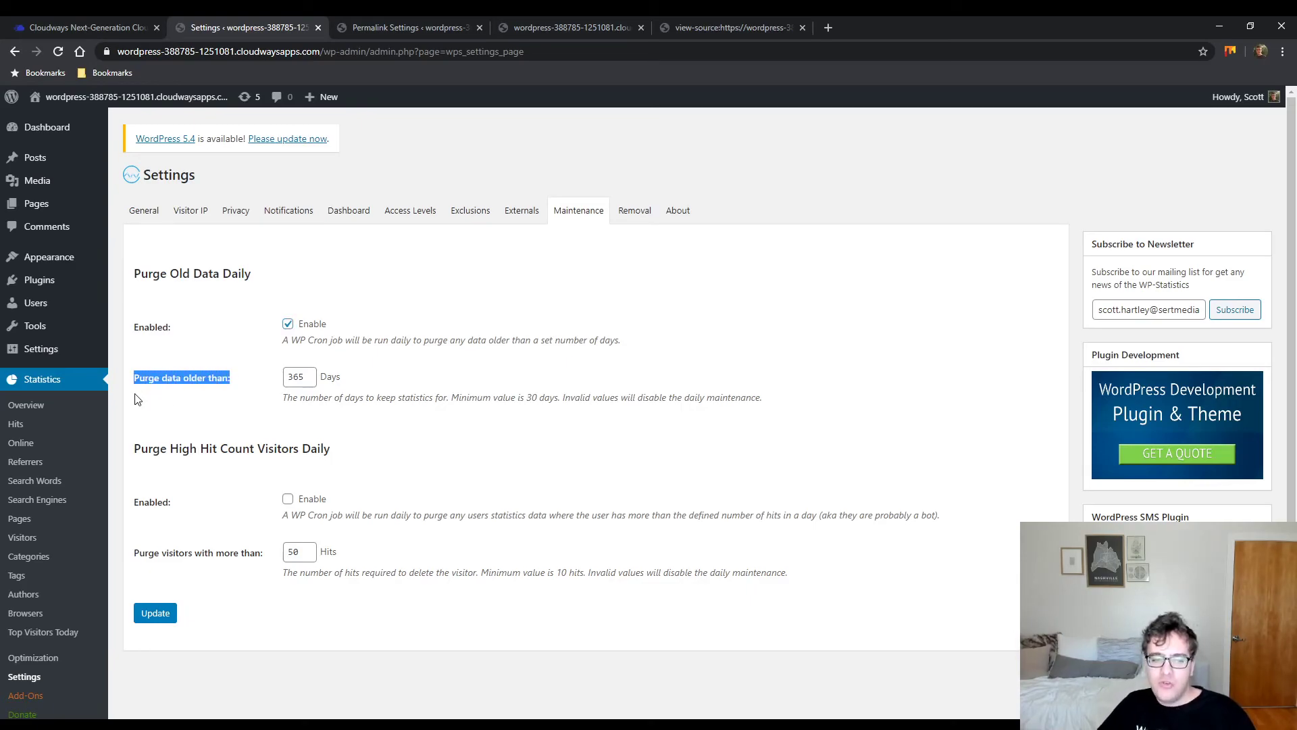
click(248, 427)
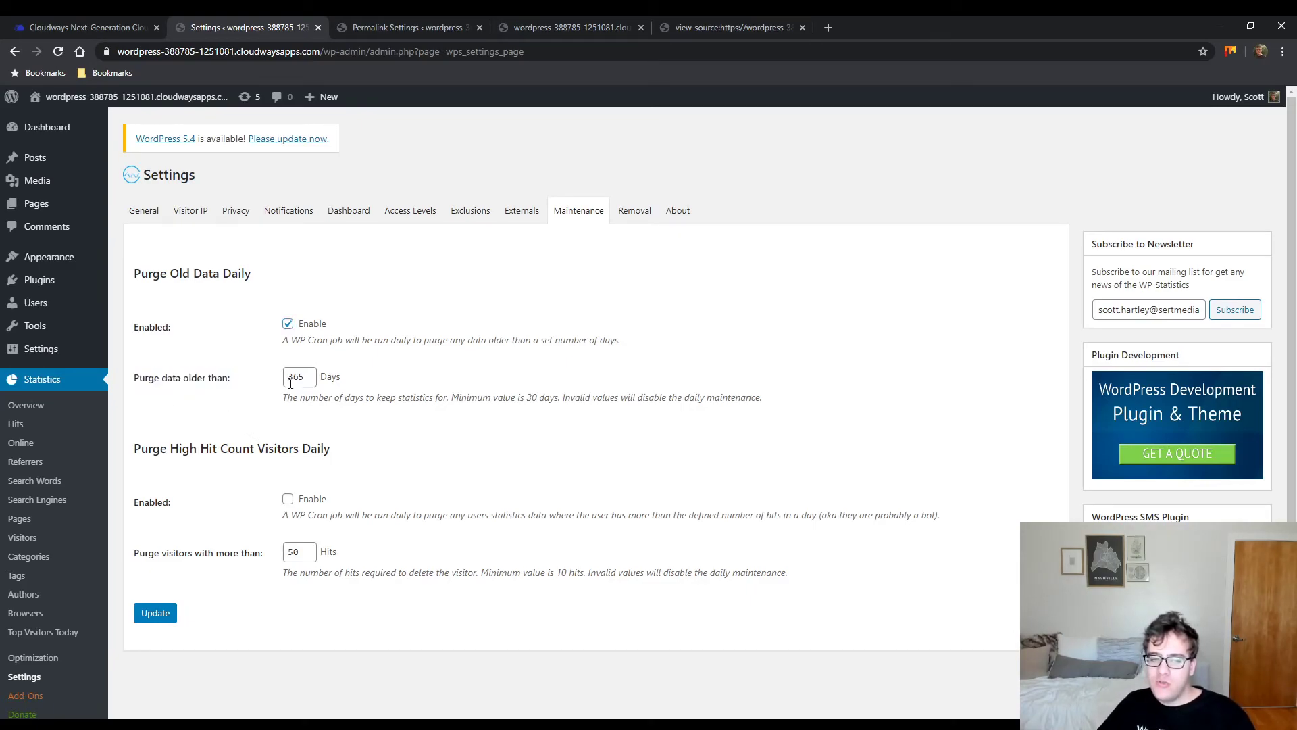
double_click(298, 376)
click(216, 412)
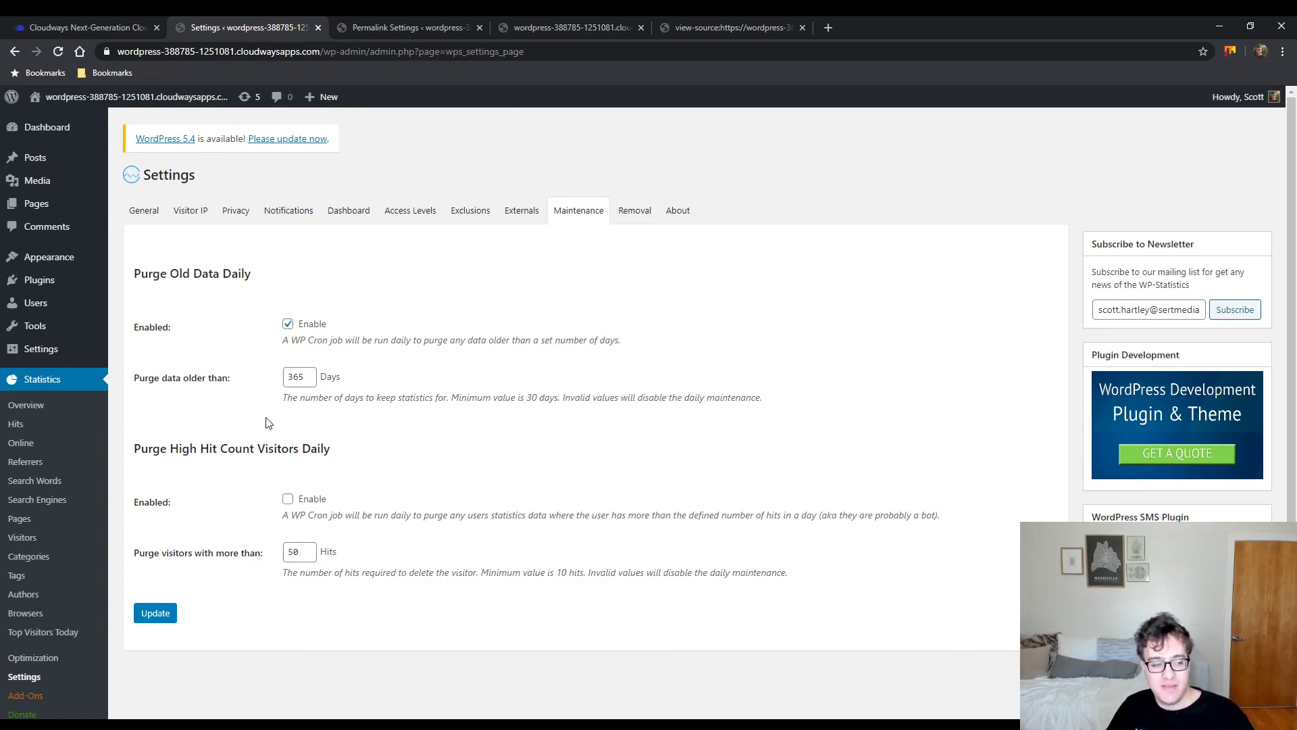
- Enable the daily purge of high hit count visitors, accepting permanent deletion of the data
drag(350, 454, 189, 472)
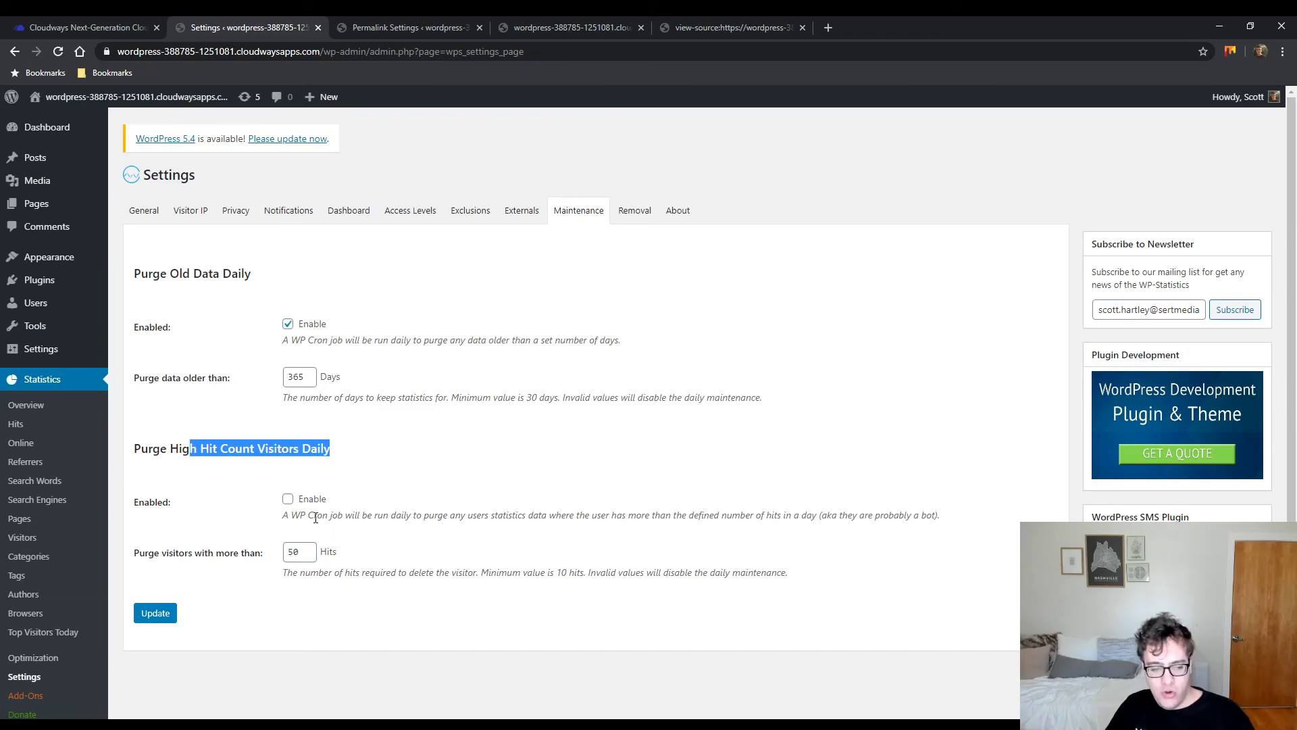
click(288, 498)
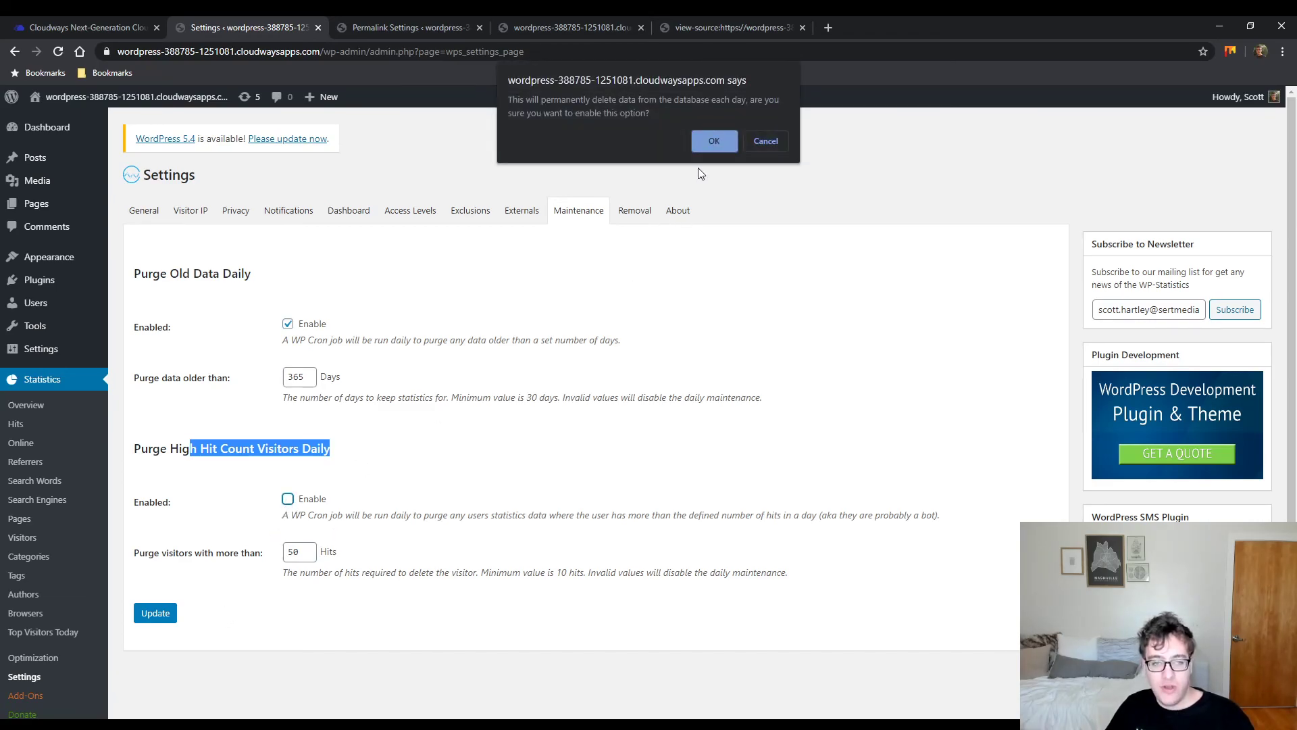
click(709, 140)
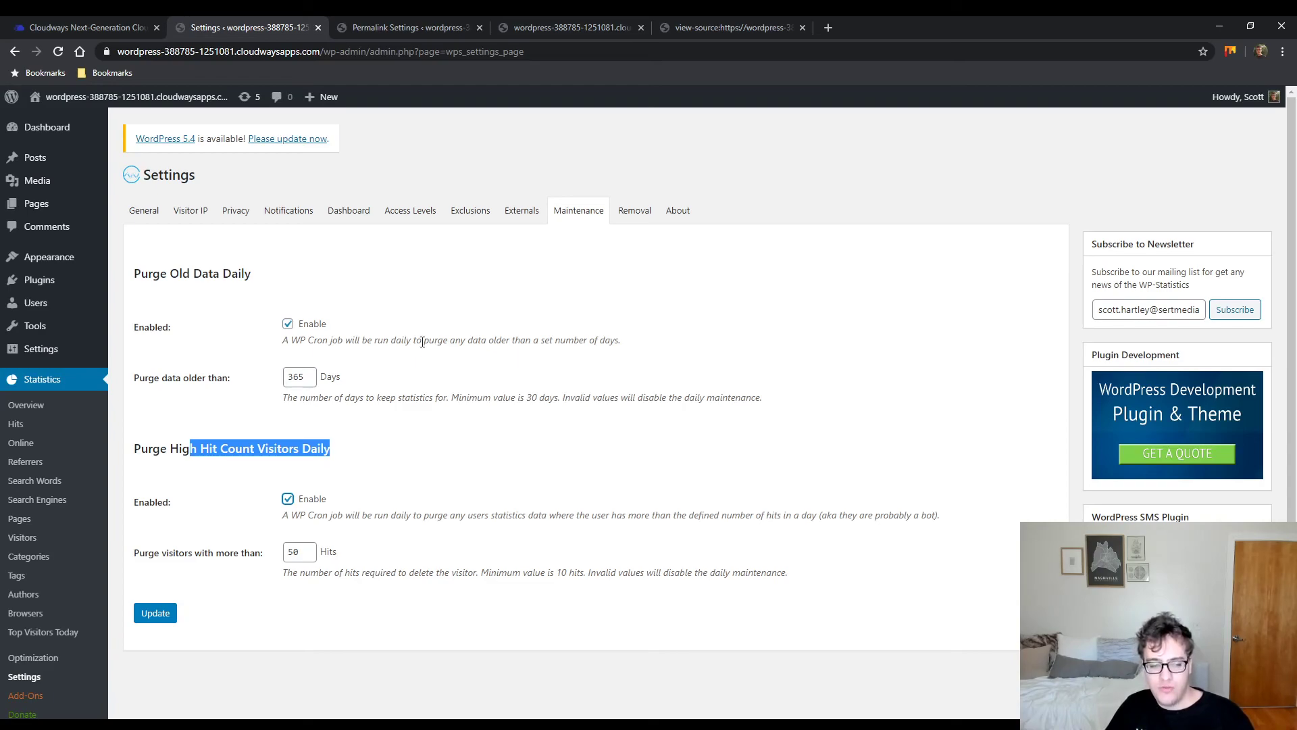
- Select the Reset option in the WP Statistics removal settings and read its description
click(645, 215)
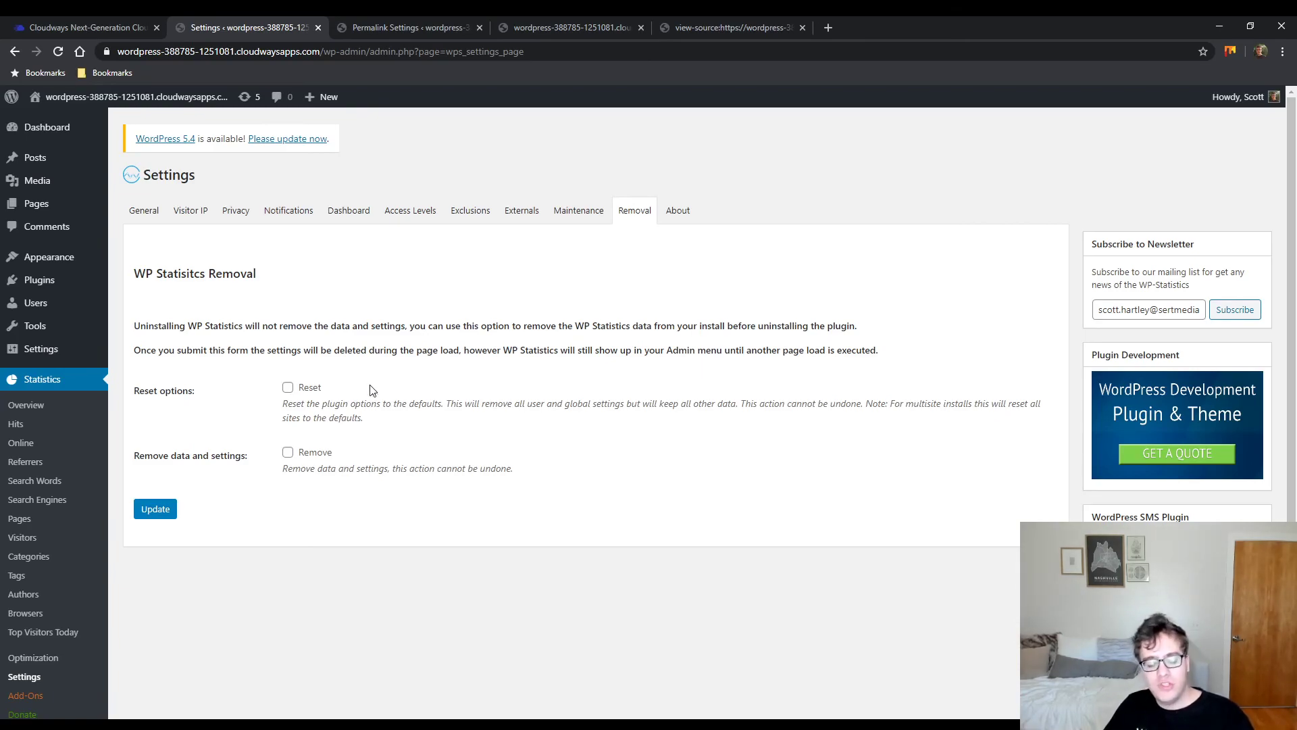
scroll(386, 358, down, 2)
scroll(453, 325, up, 2)
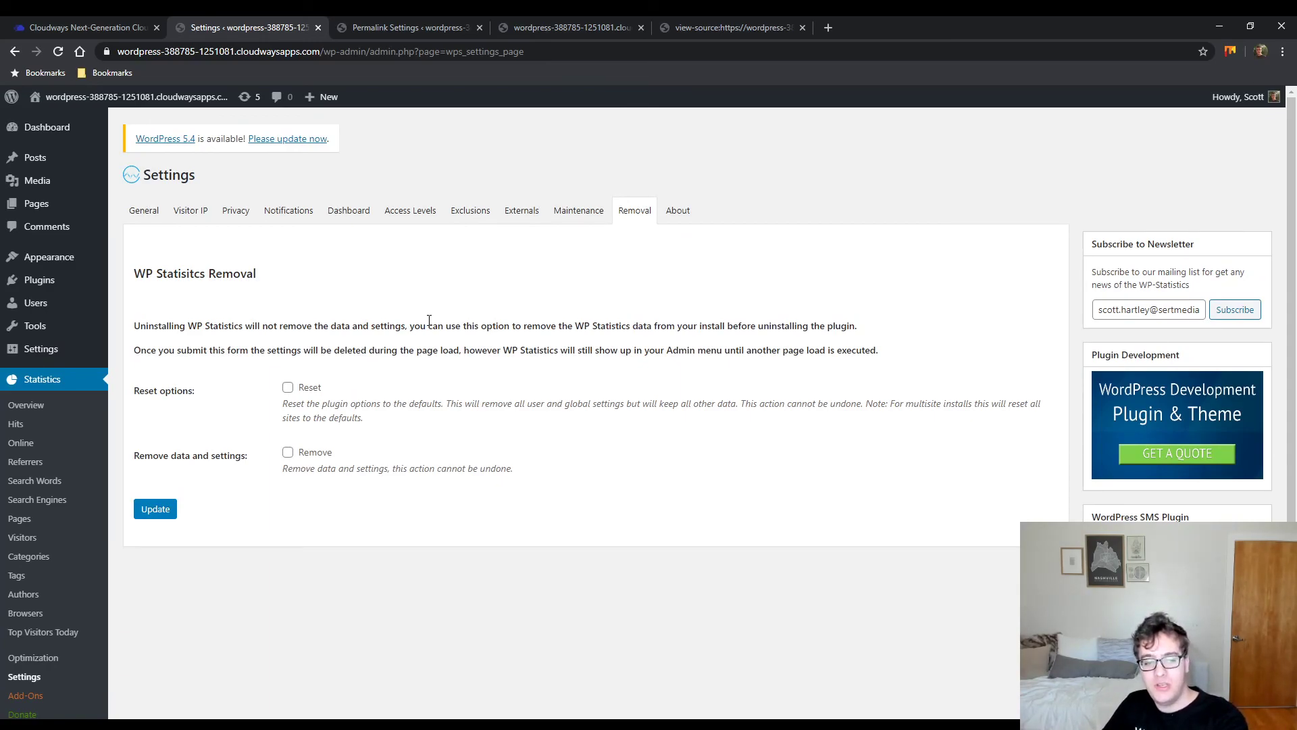
click(289, 390)
shift+click(544, 404)
drag(588, 404, 920, 419)
click(500, 407)
drag(443, 403, 573, 403)
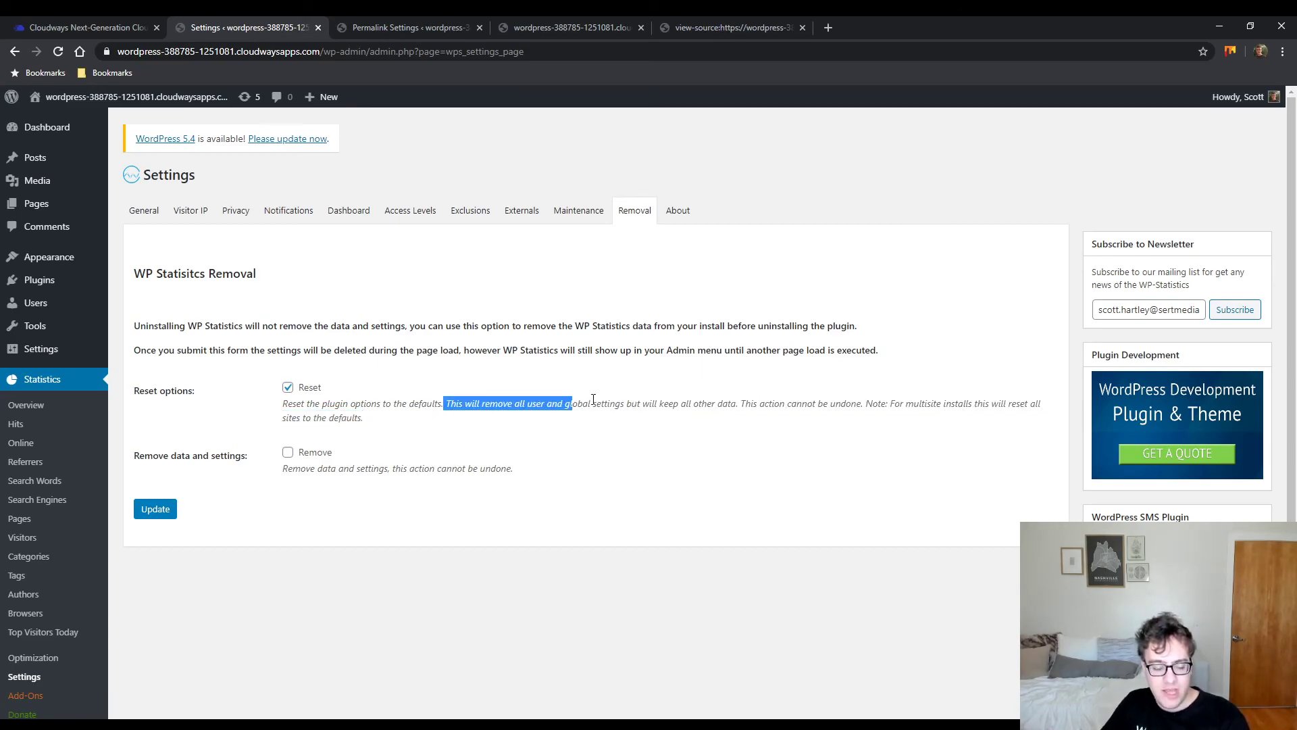
click(690, 380)
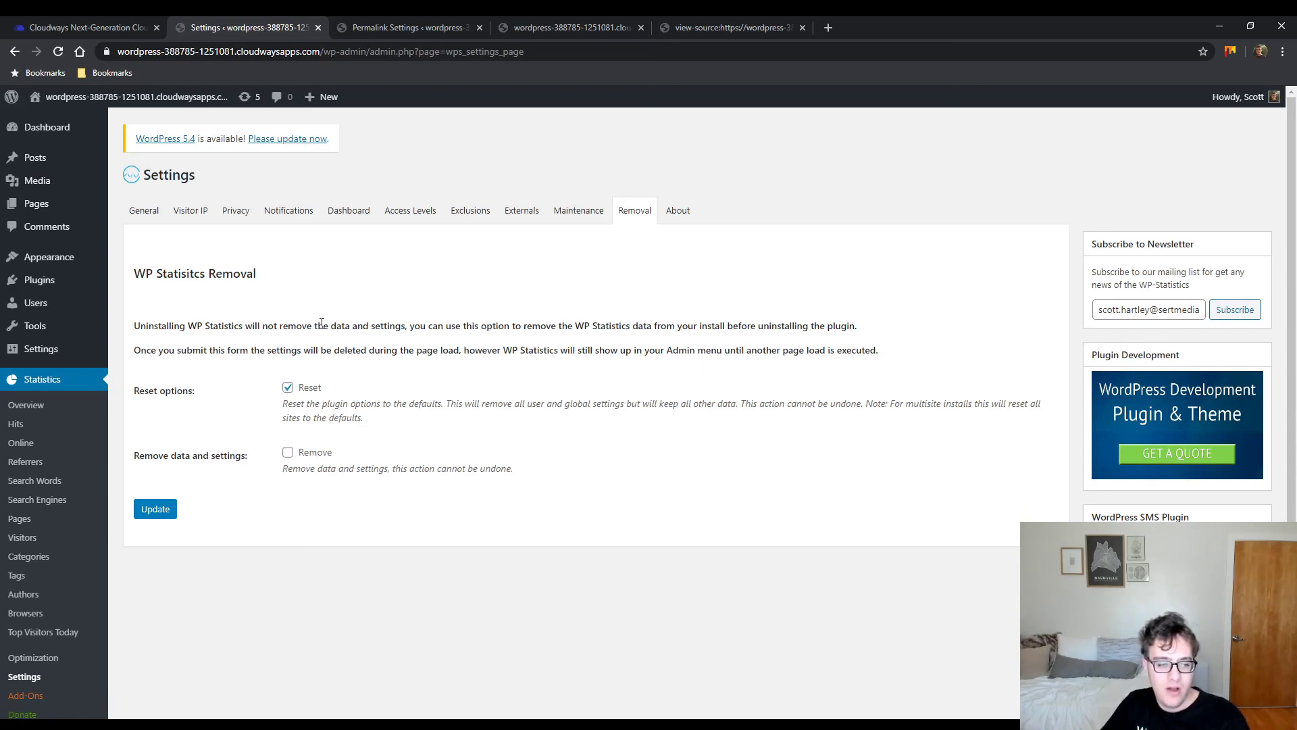
- Clear the Reset option, select Remove data and settings instead, and read its description
click(288, 387)
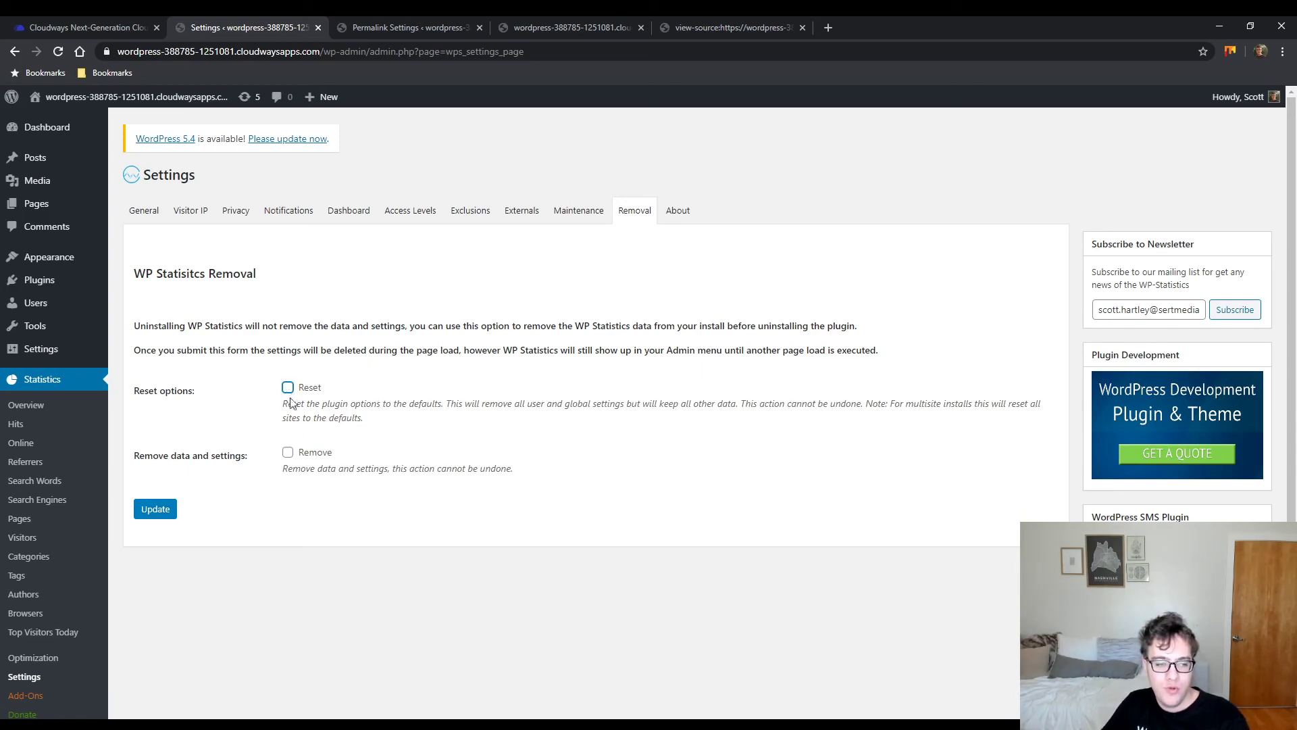
click(288, 452)
drag(519, 473, 290, 462)
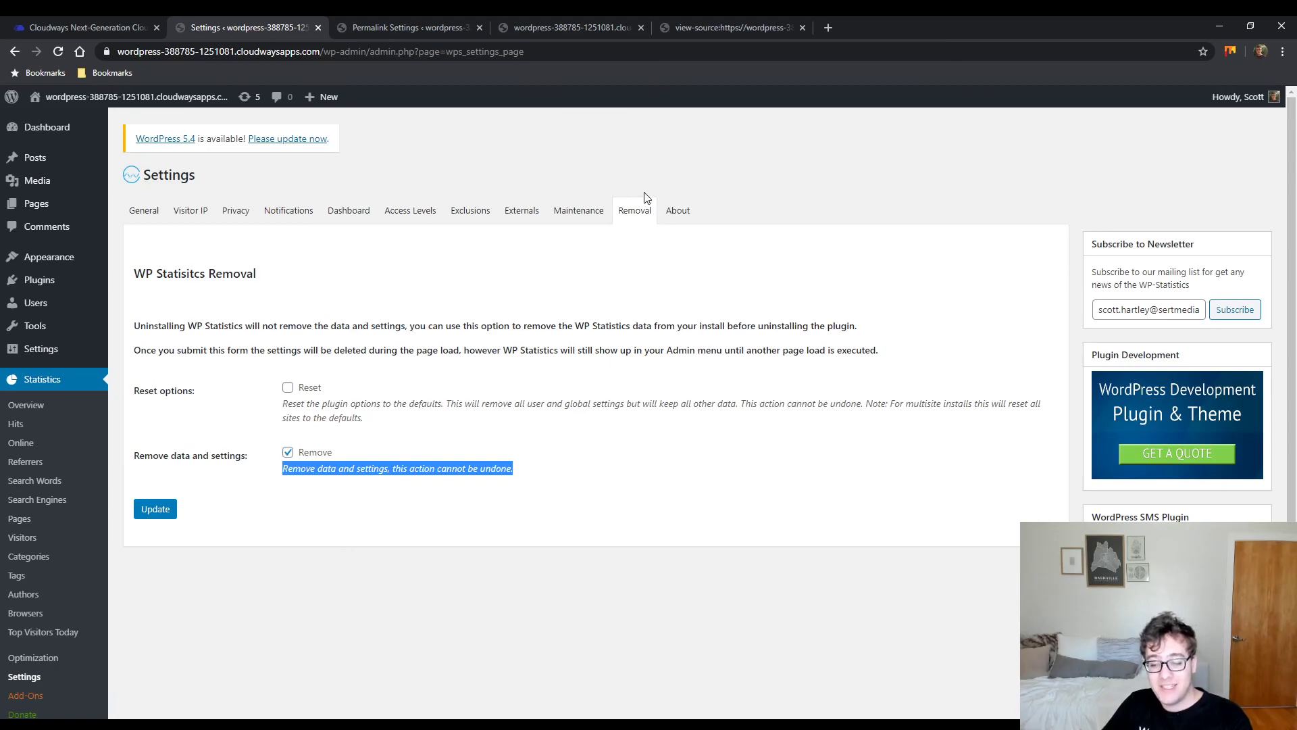
- View the plugin's About information, then browse the available WP Statistics add-ons
click(665, 211)
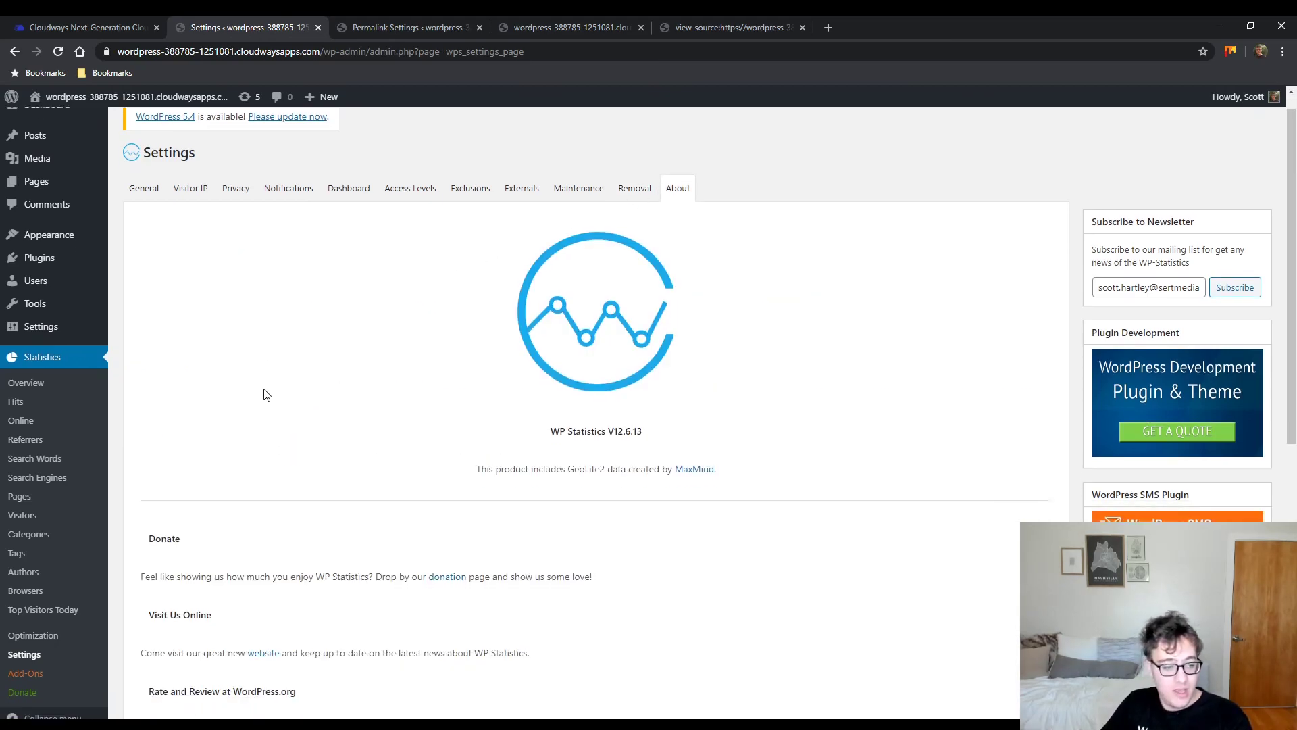
scroll(203, 473, down, 2)
click(25, 655)
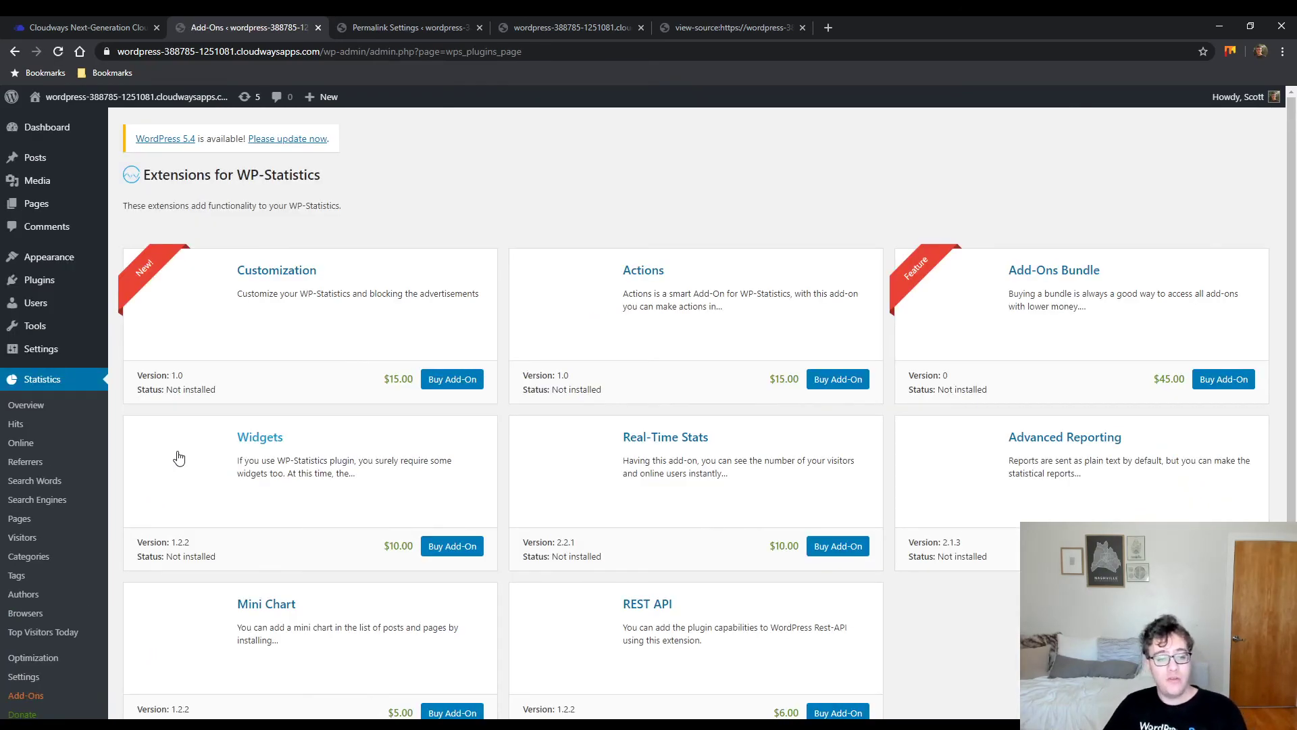
scroll(371, 492, down, 1)
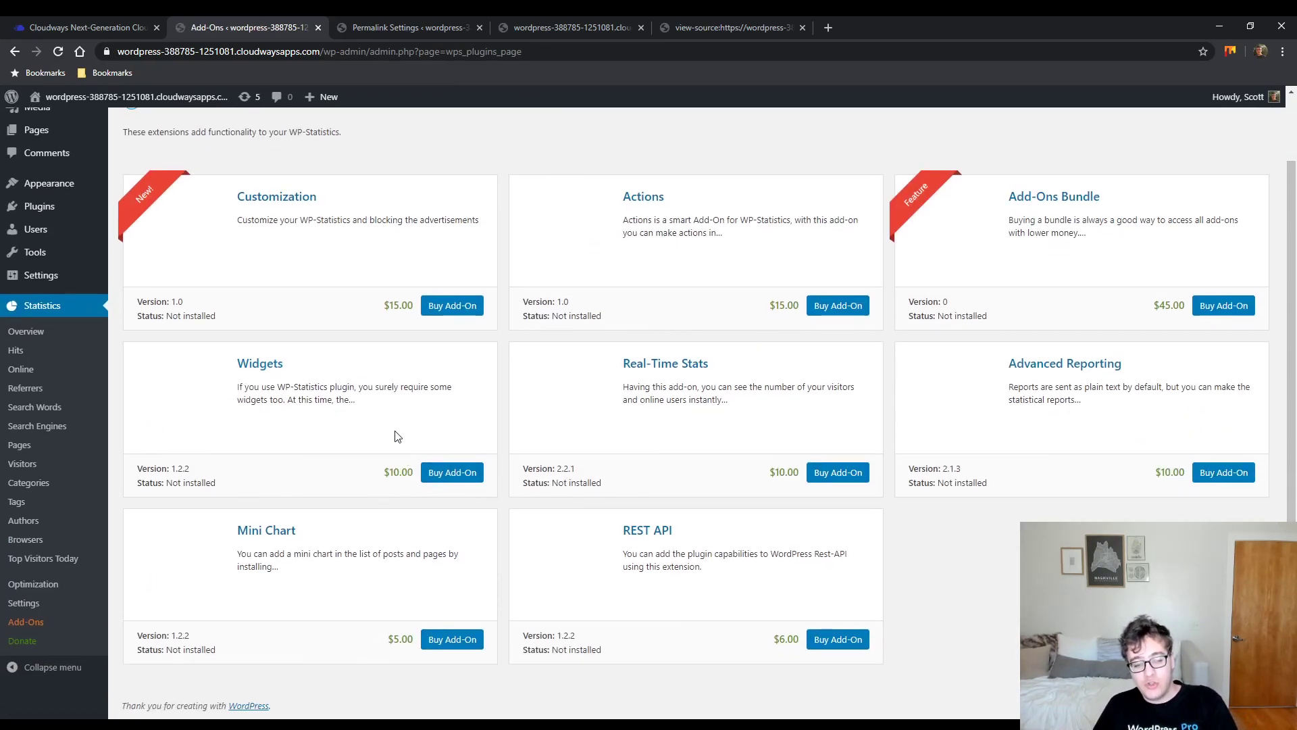